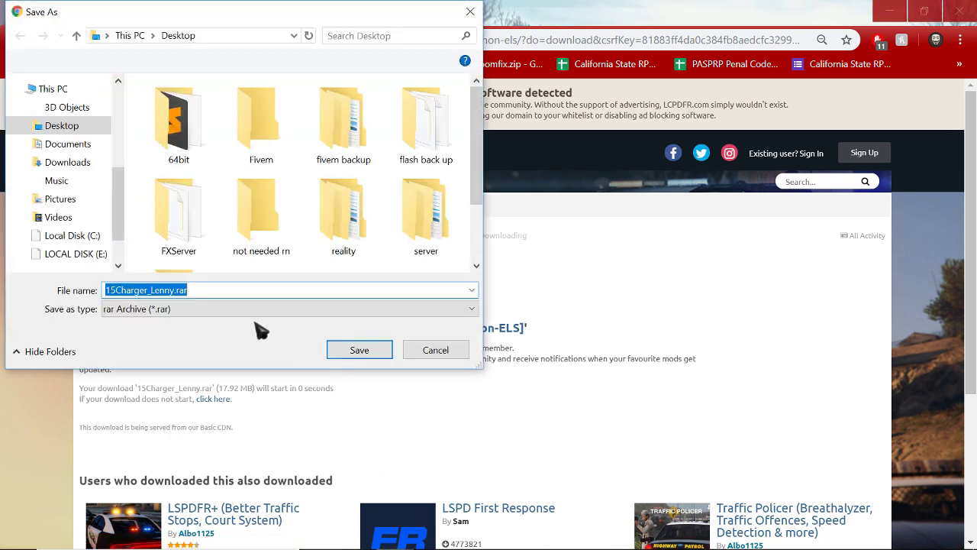
Save the 15Charger_Lenny.rar download to the Desktop.
scroll(23, 267, "up", 1)
scroll(26, 253, "down", 2)
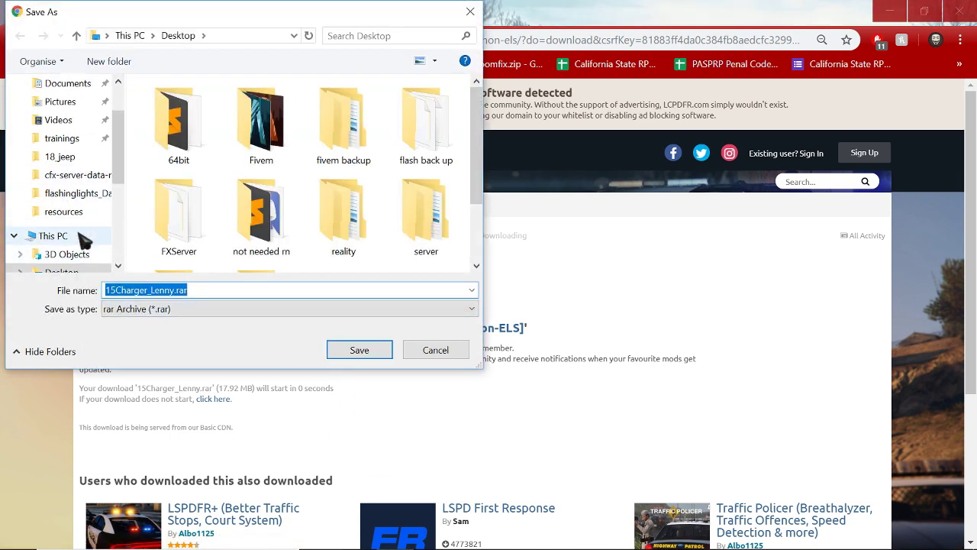
left_click(61, 235)
left_click(382, 349)
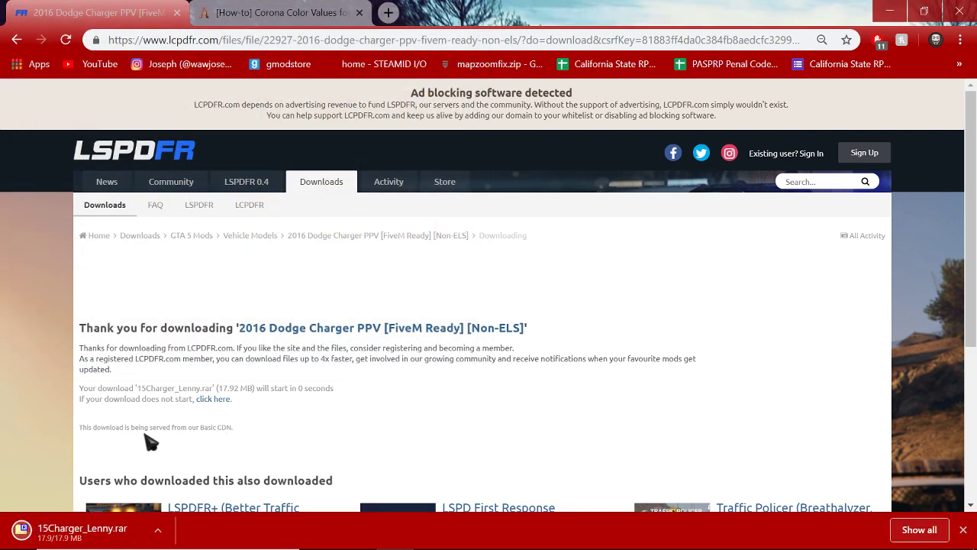
Open the downloaded 15Charger_Lenny.rar archive and minimize the browser.
scroll(150, 441, "down", 2)
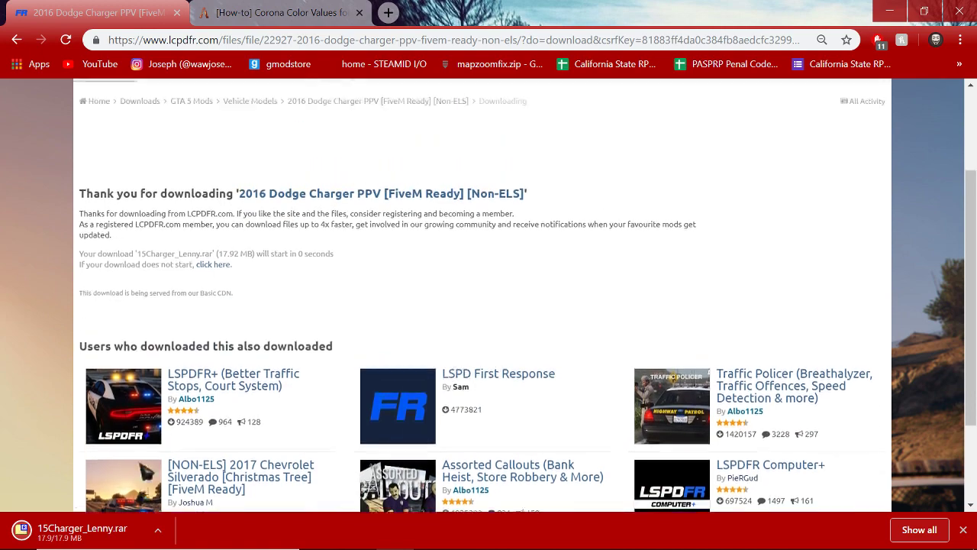
scroll(145, 471, "up", 2)
left_click(82, 532)
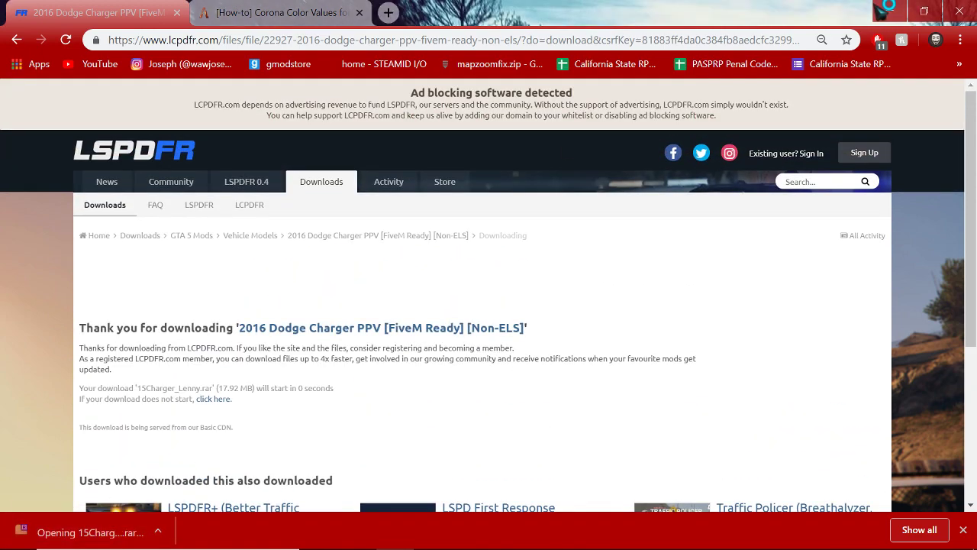
left_click(889, 10)
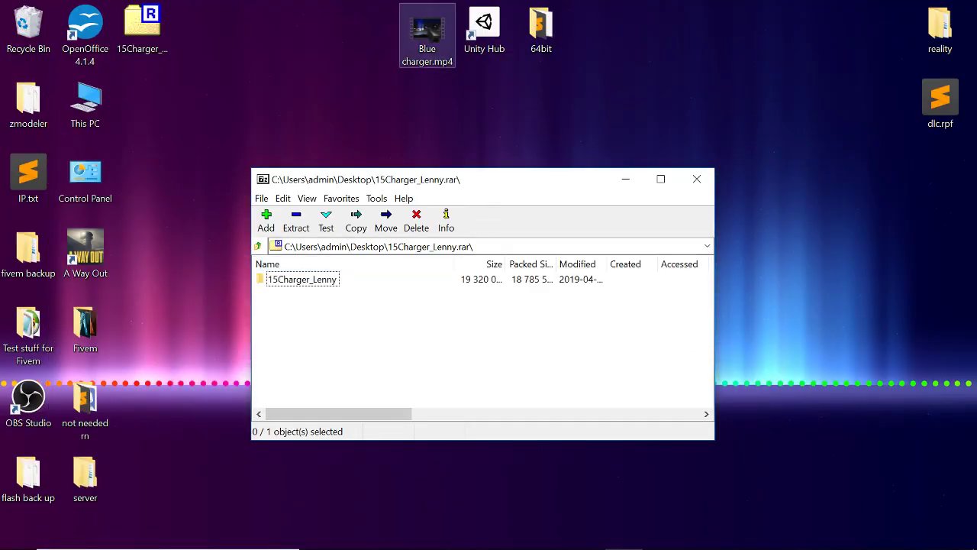
Play Blue charger.mp4 from the desktop with the sound muted, and close the video.
left_click(427, 32)
key("Return")
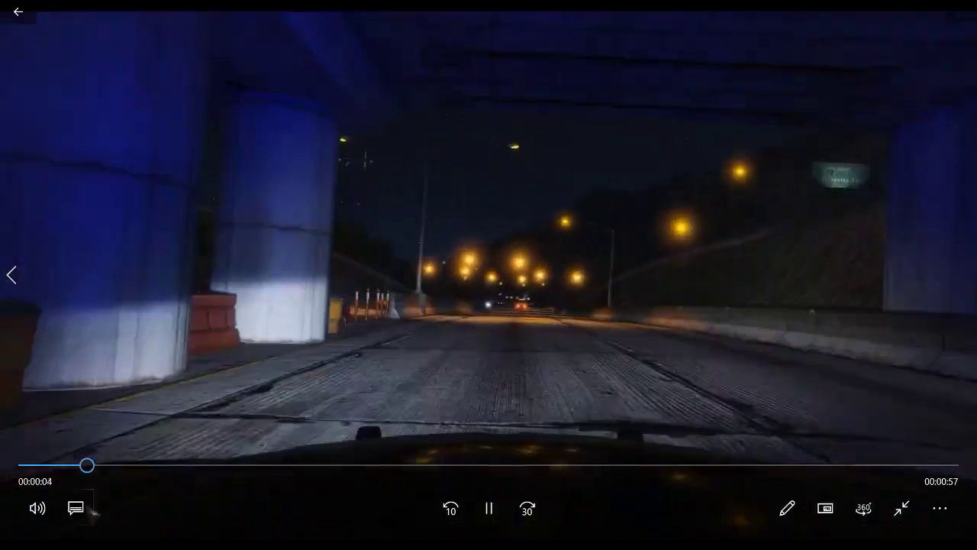
left_click(37, 508)
left_click(28, 457)
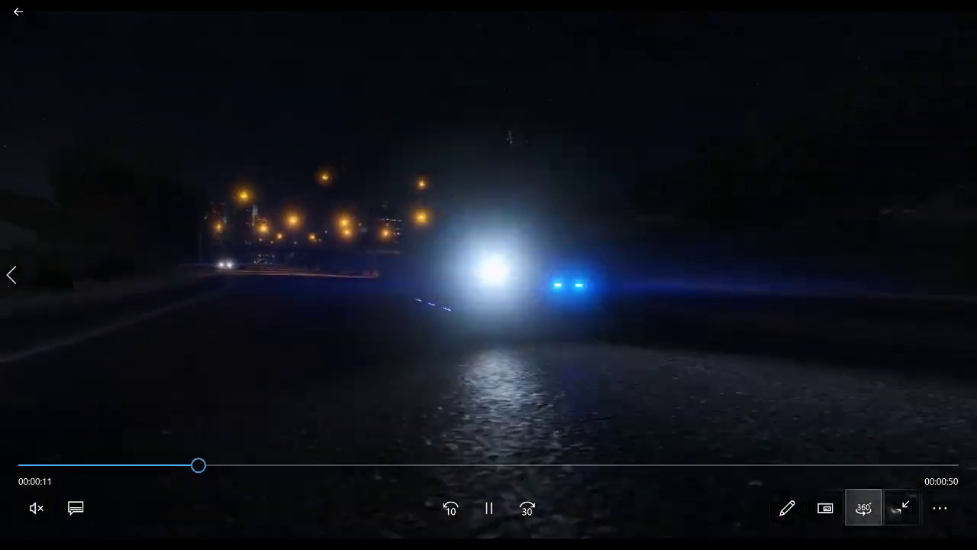
left_click(900, 507)
left_click(953, 11)
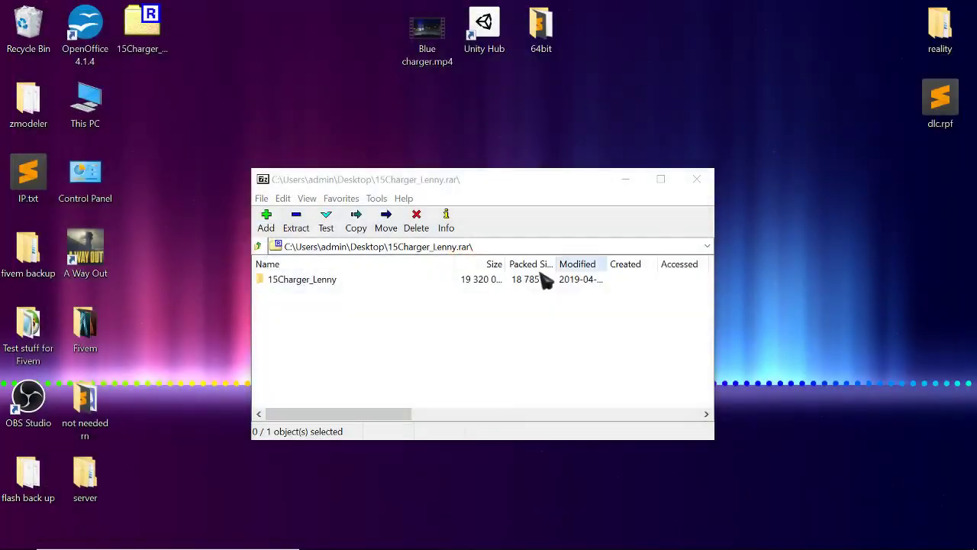
Look inside the 15Charger_Lenny folder in the archive and return to the archive's root.
double_click(288, 281)
key("BackSpace")
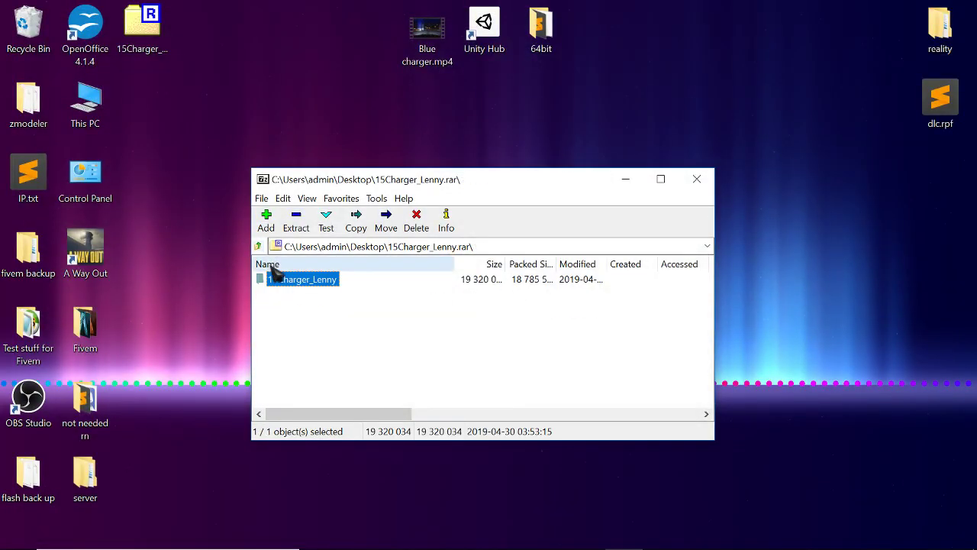
double_click(302, 281)
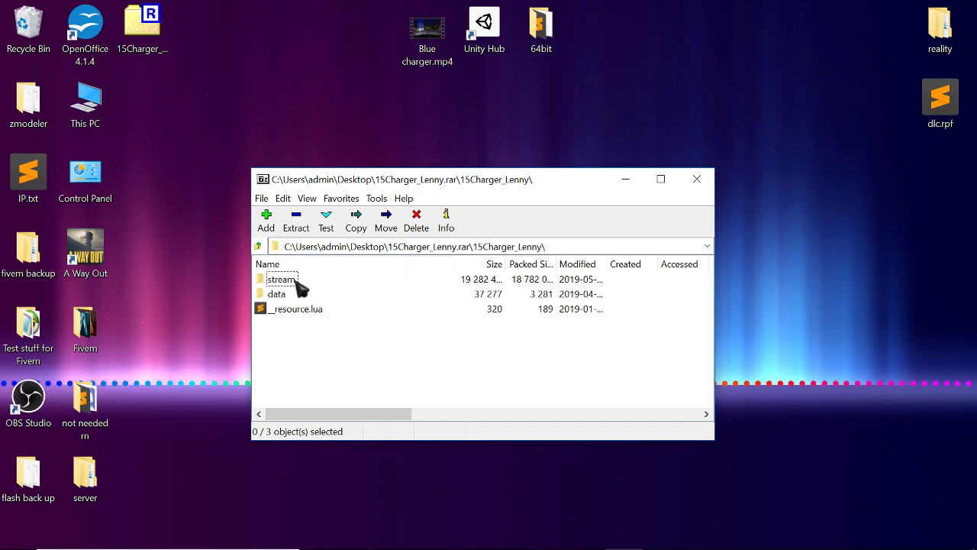
left_click(258, 245)
left_click(258, 246)
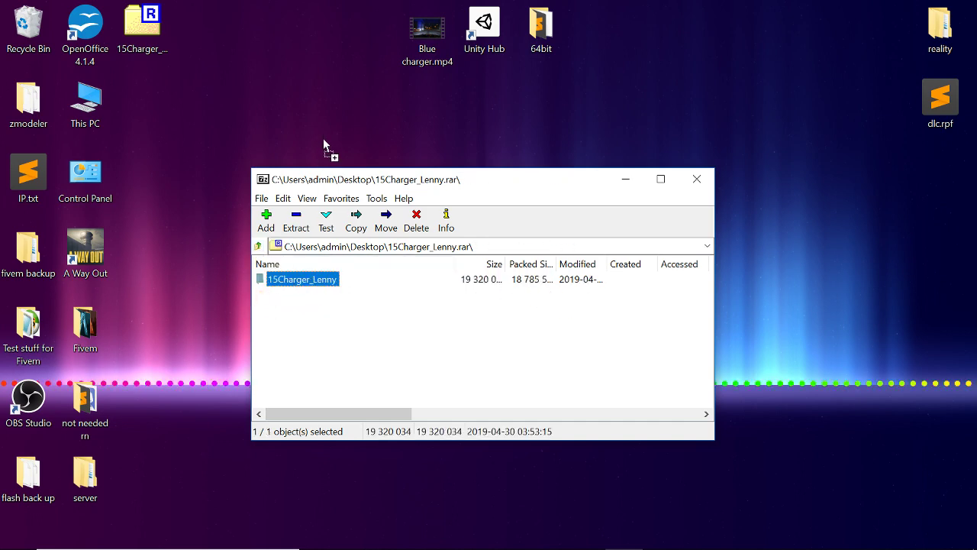
Extract the 15Charger_Lenny folder to the desktop, minimize the archive window and open the extracted folder.
left_click_drag(322, 142, 324, 141)
left_click(625, 179)
left_click_drag(312, 98, 493, 263)
double_click(488, 279)
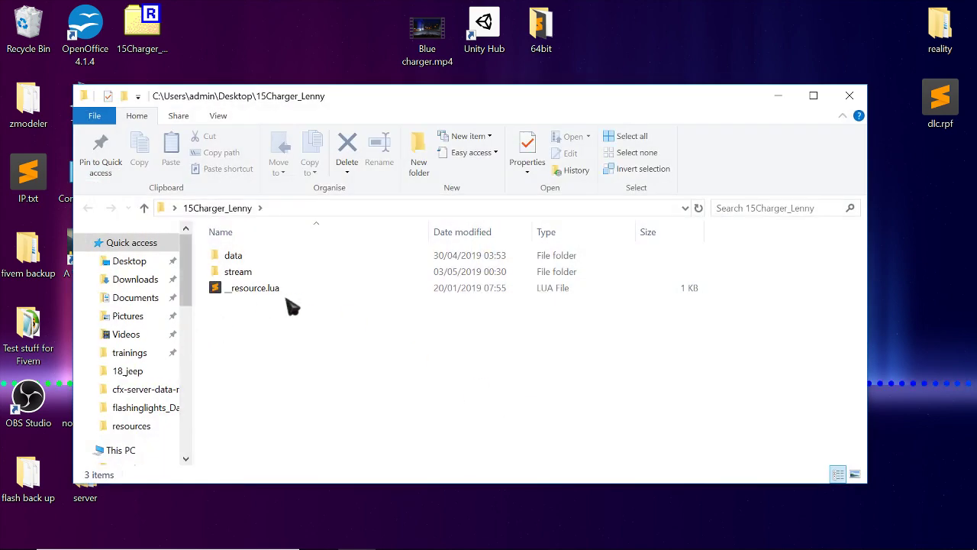
Check the contents of the data and stream folders inside 15Charger_Lenny.
double_click(248, 257)
left_click_drag(421, 397, 209, 254)
left_click(221, 255)
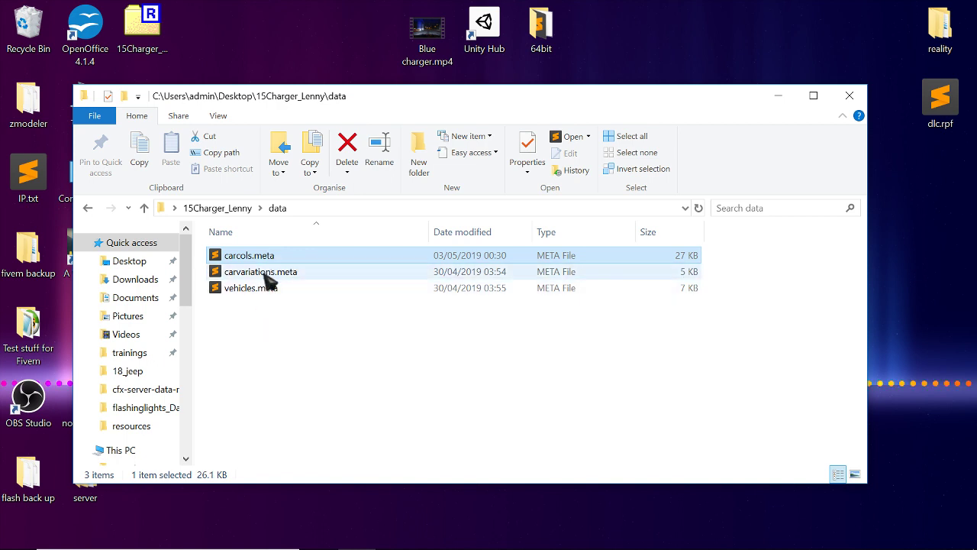
left_click(90, 211)
double_click(275, 273)
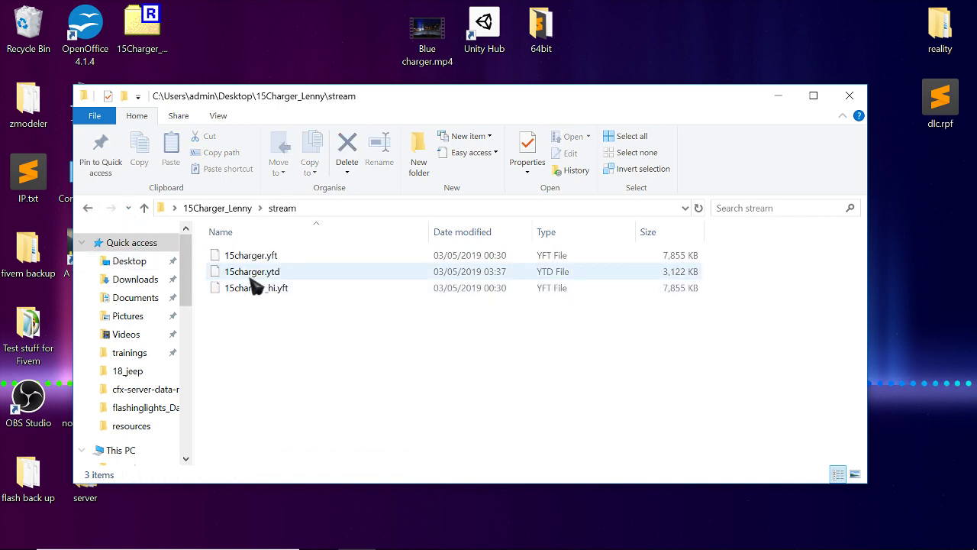
left_click_drag(270, 298, 224, 260)
left_click(291, 310)
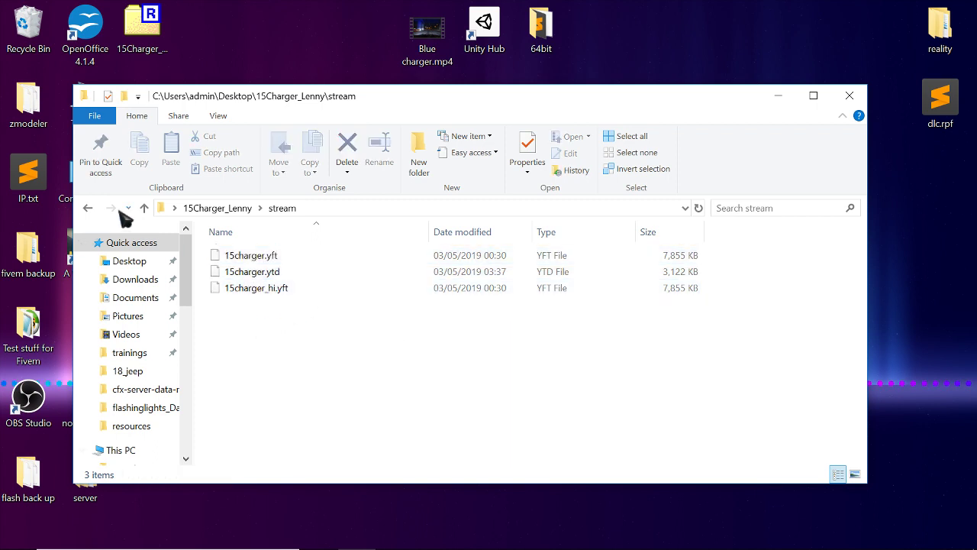
Open carcols.meta from the data folder in Sublime Text.
left_click(87, 208)
double_click(228, 260)
mouse_move(290, 348)
left_mouse_down()
mouse_move(257, 247)
mouse_move(309, 358)
mouse_move(229, 256)
mouse_move(298, 348)
left_mouse_up()
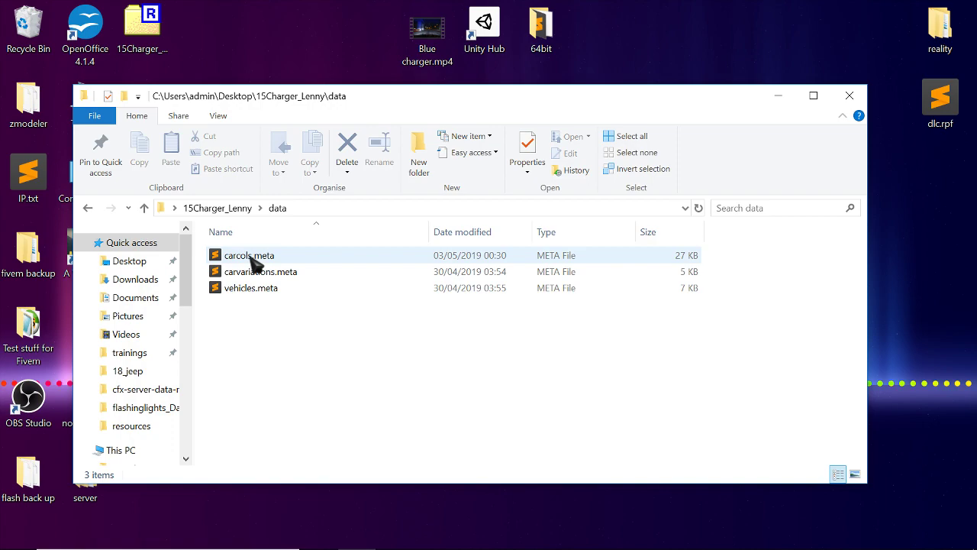
left_click(253, 259)
key("Return")
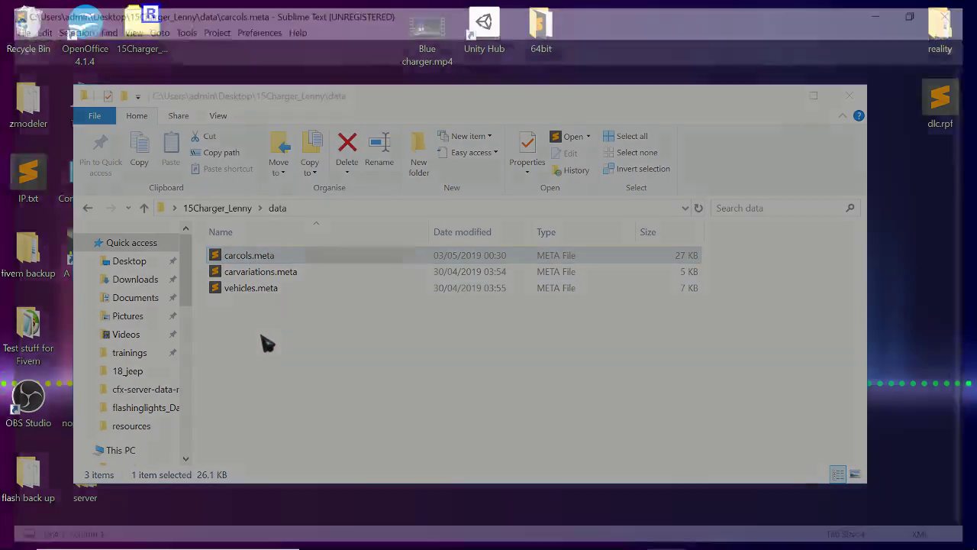
left_click(580, 293)
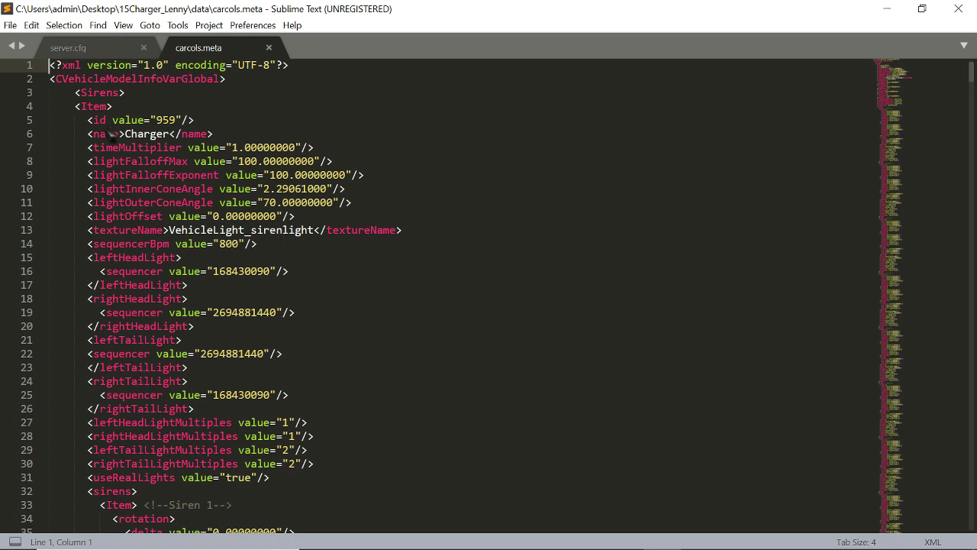
Examine the siren entries in carcols.meta down to the Siren 20 comment.
scroll(171, 203, "down", 5)
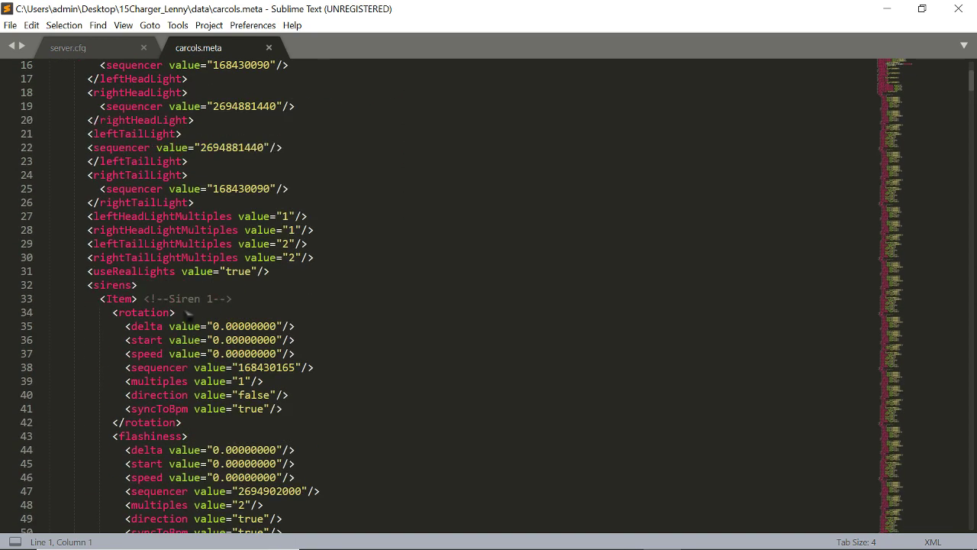
left_click_drag(971, 77, 946, 493)
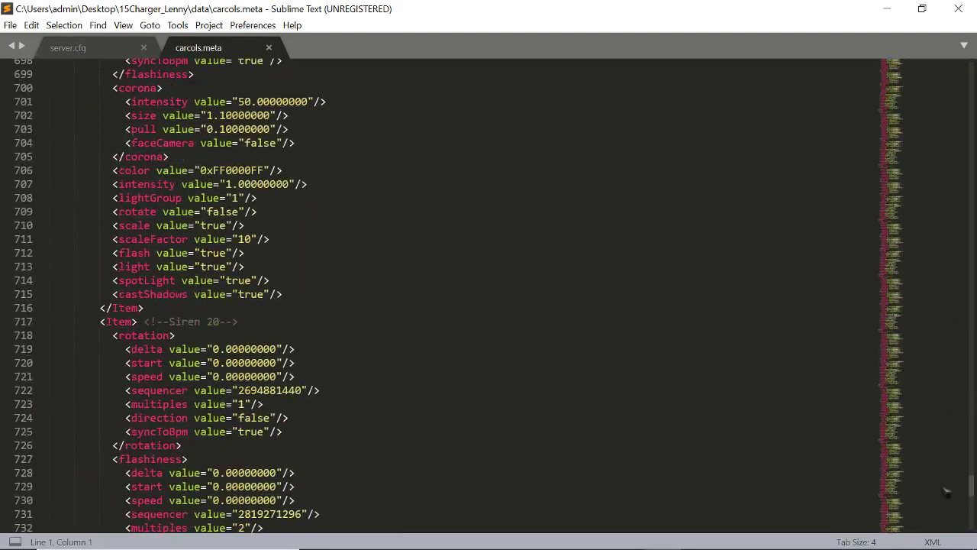
left_click(146, 322)
left_click_drag(147, 321, 240, 321)
left_click(147, 322)
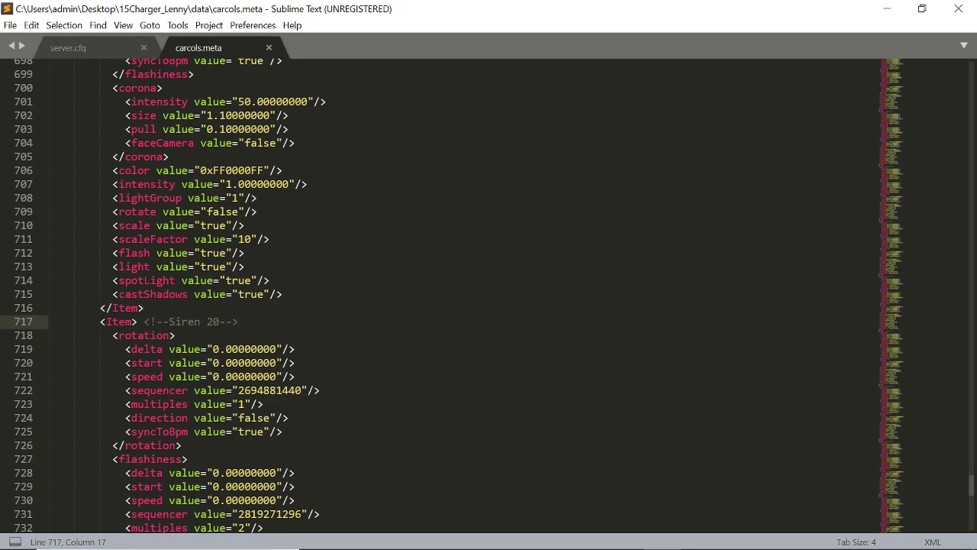
Locate the Siren 1 entry in carcols.meta and highlight its comment and its color line.
left_click(910, 246)
left_click_drag(911, 246, 894, 126)
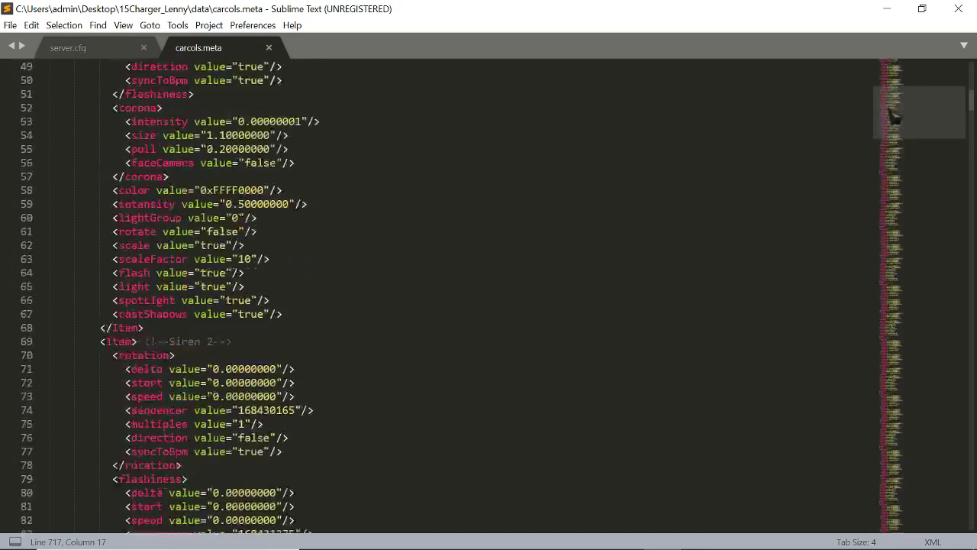
scroll(164, 244, "down", 6)
scroll(202, 280, "down", 1)
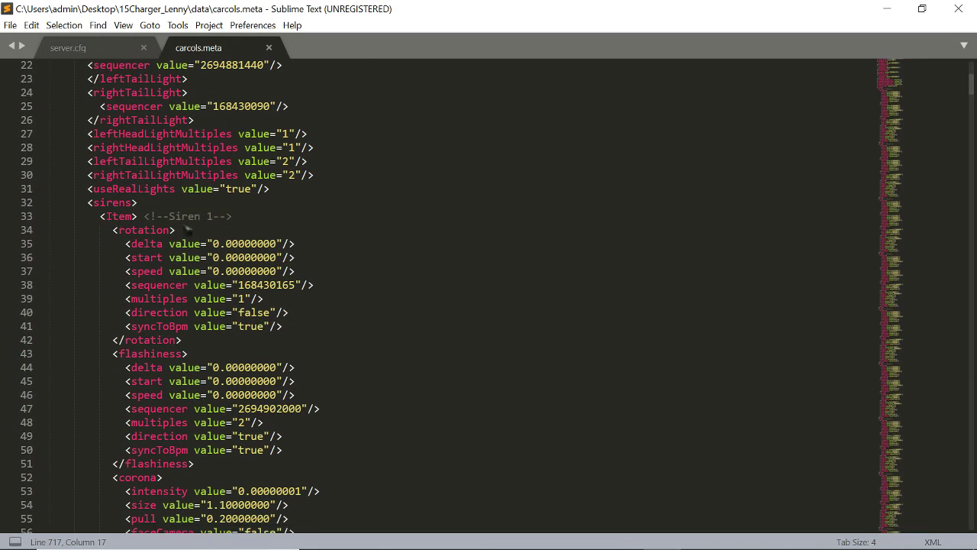
left_click_drag(144, 217, 233, 217)
scroll(229, 306, "down", 2)
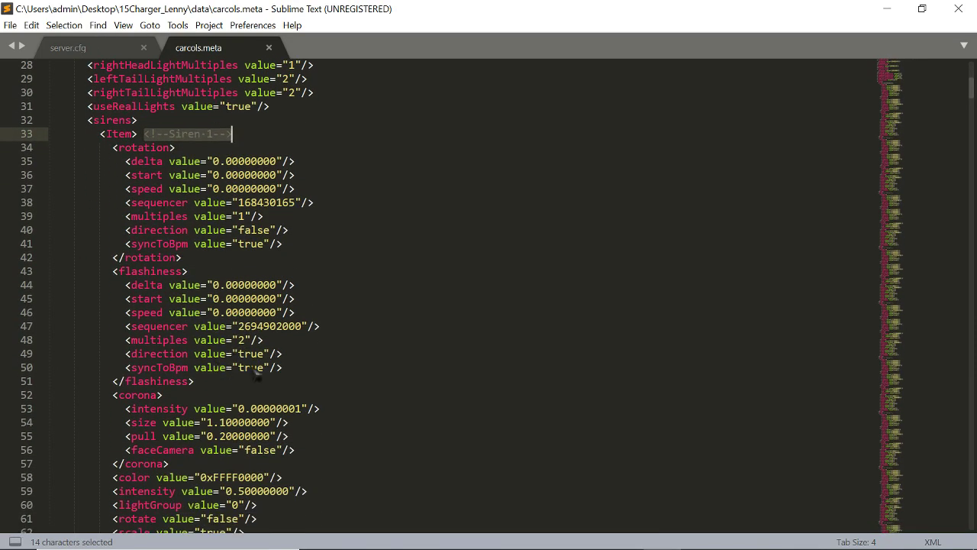
key("Right")
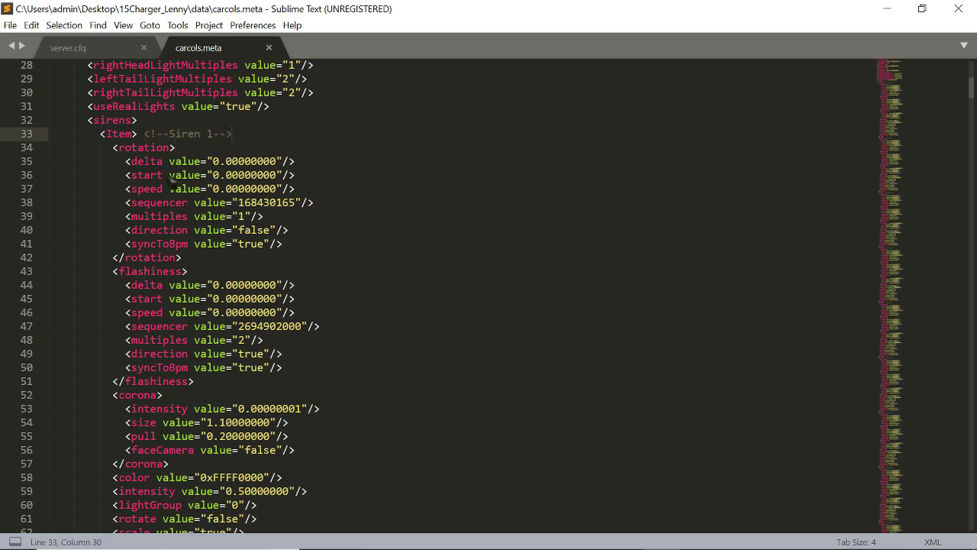
scroll(235, 367, "down", 4)
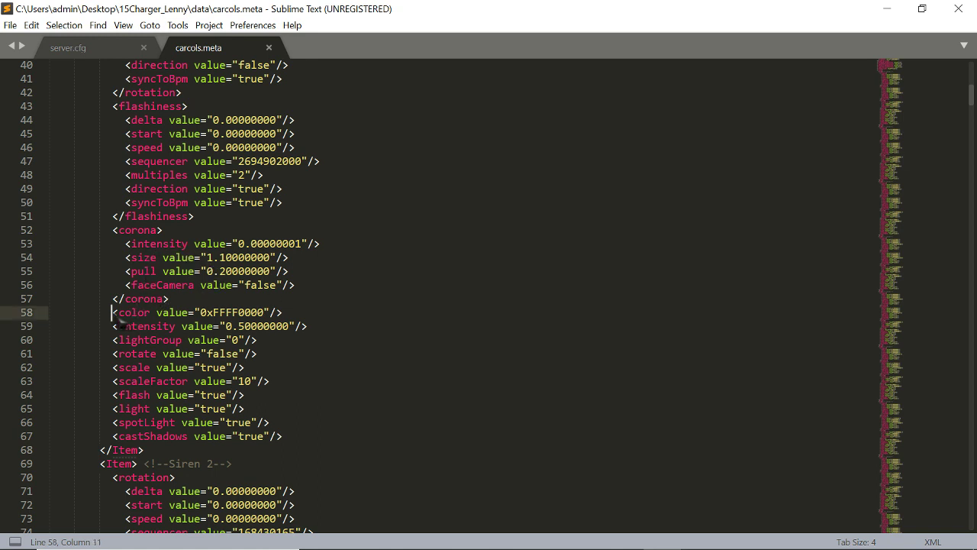
left_click_drag(162, 312, 188, 313)
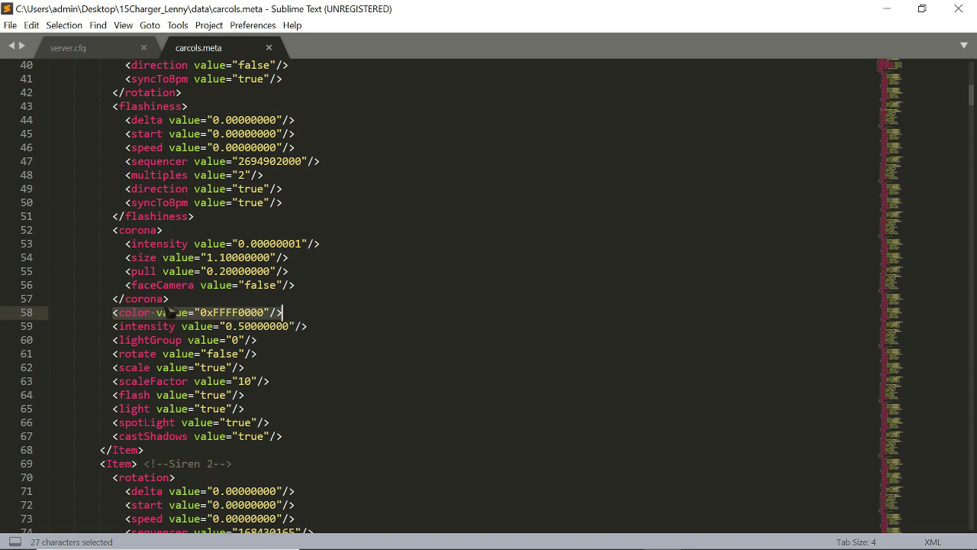
Switch to Chrome and select the blue value 0xFF0000FF in the Corona Color Values forum post.
left_click(395, 533)
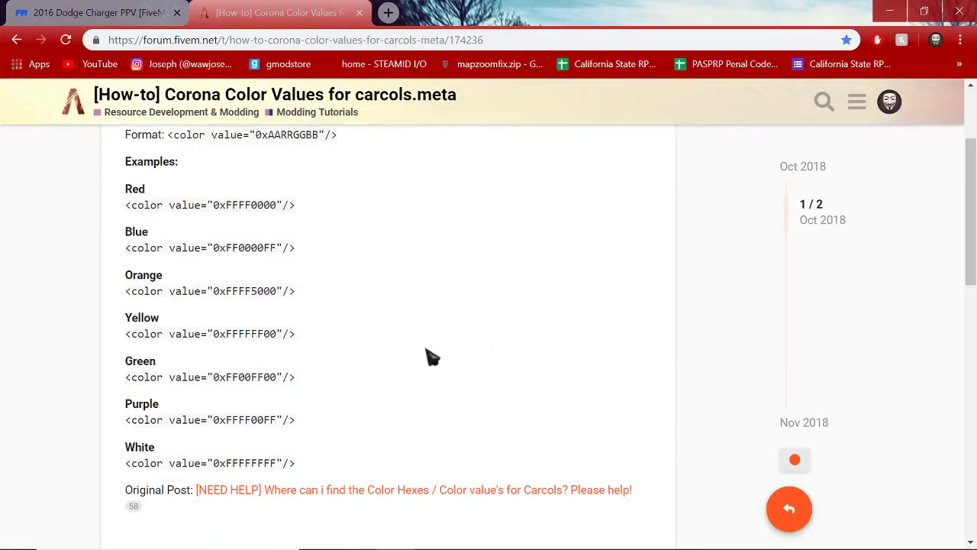
scroll(343, 336, "up", 1)
scroll(275, 303, "down", 1)
scroll(243, 302, "up", 1)
left_click_drag(128, 325, 305, 336)
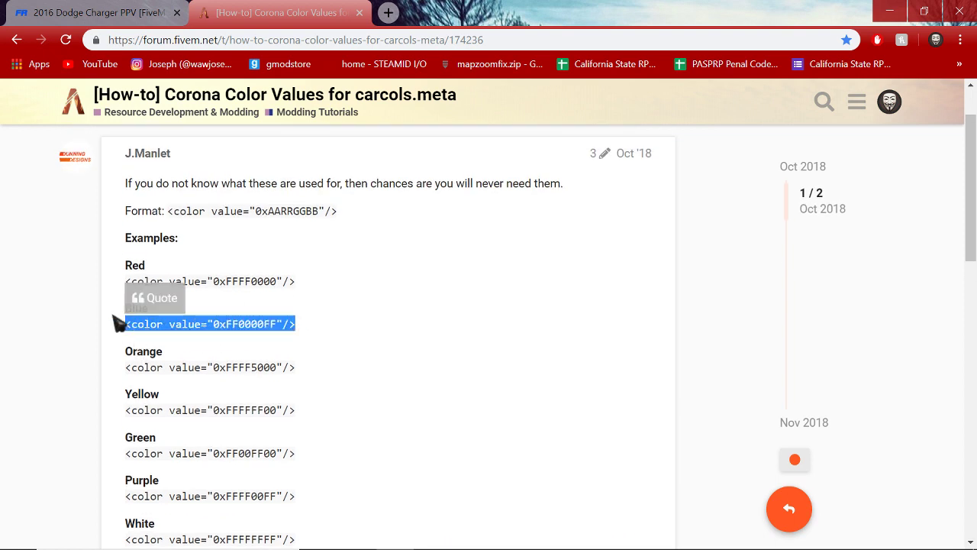
left_click(420, 353)
left_click_drag(135, 333, 297, 332)
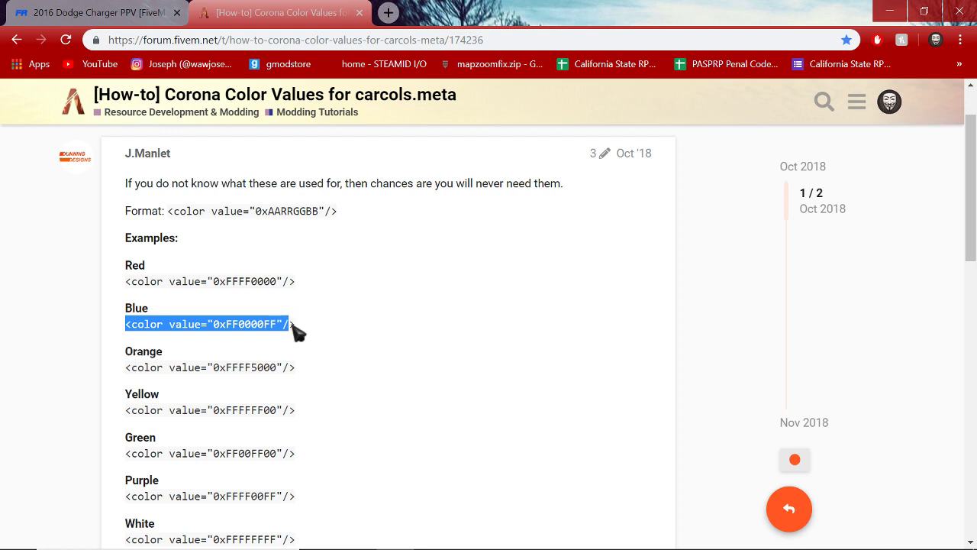
left_click(278, 342)
double_click(278, 328)
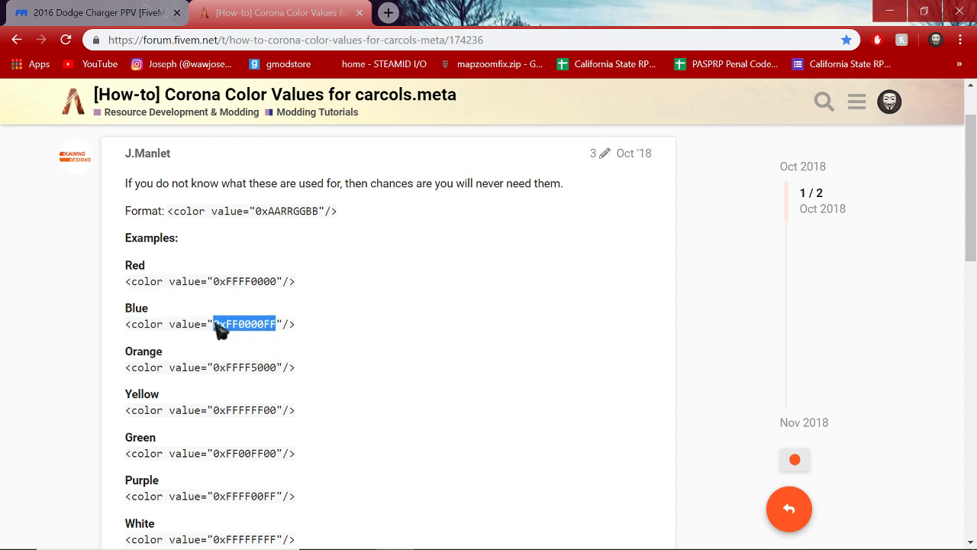
Switch back to Sublime Text, select Siren 1's color value in carcols.meta, and close the server.cfg file.
mouse_move(225, 538)
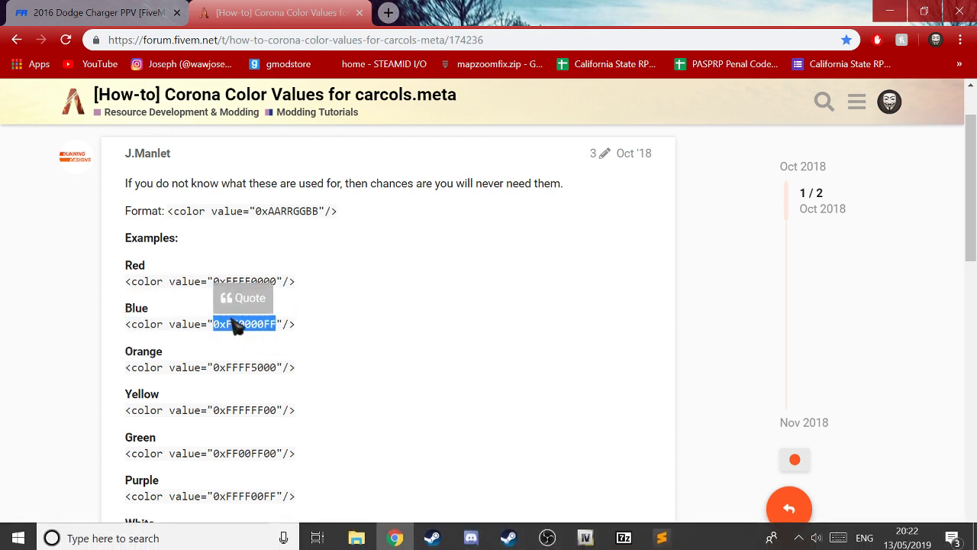
left_click(623, 534)
left_click(658, 536)
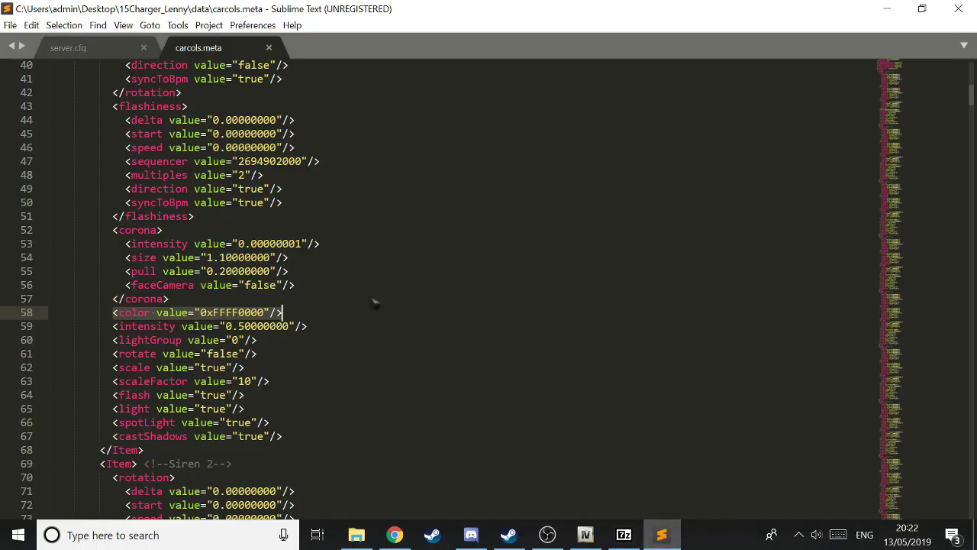
double_click(244, 312)
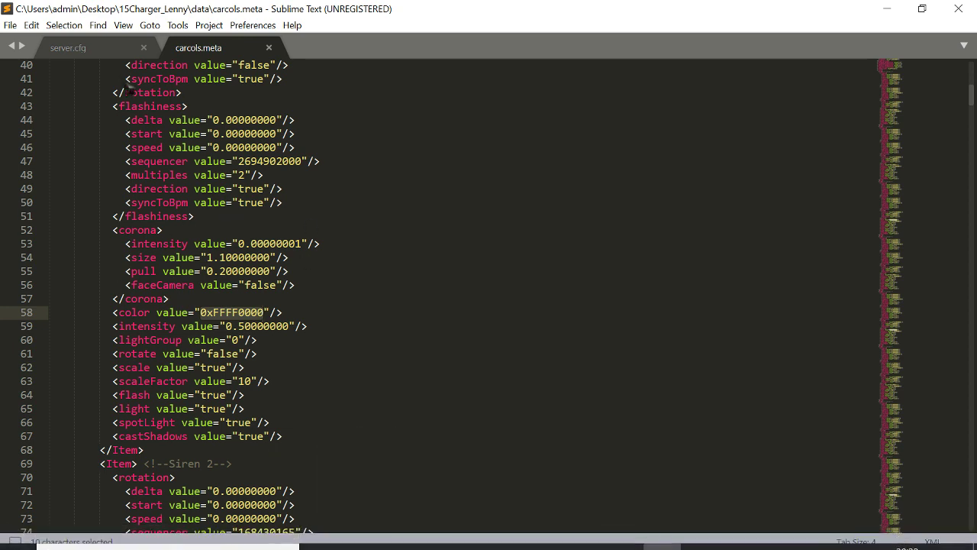
left_click(143, 48)
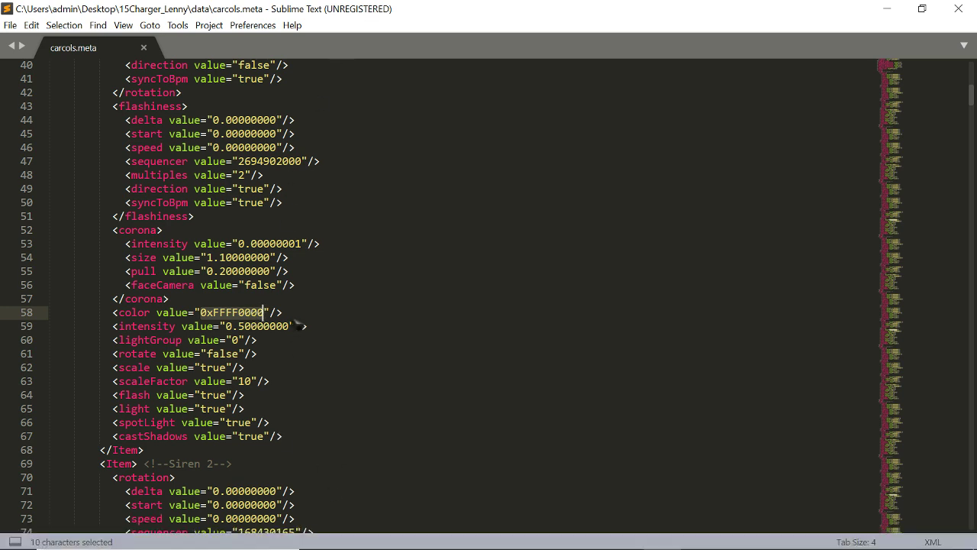
Switch to Chrome and copy the complete blue color line with 0xFF0000FF from the forum post.
key("alt+Tab")
left_click_drag(302, 328, 133, 335)
key("ctrl+c")
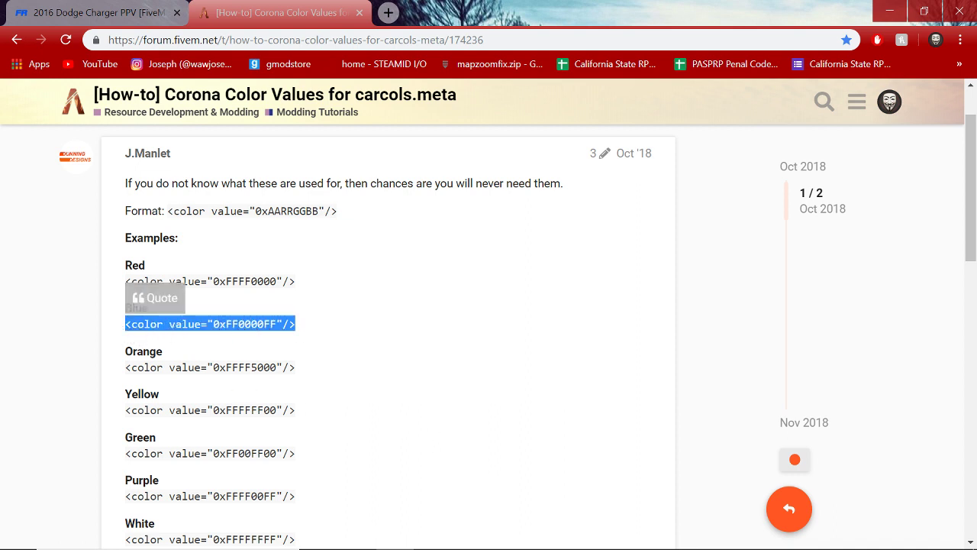
Switch back to Sublime Text, replace Siren 1's color line with the copied 0xFF0000FF line, and save carcols.meta.
left_click(661, 535)
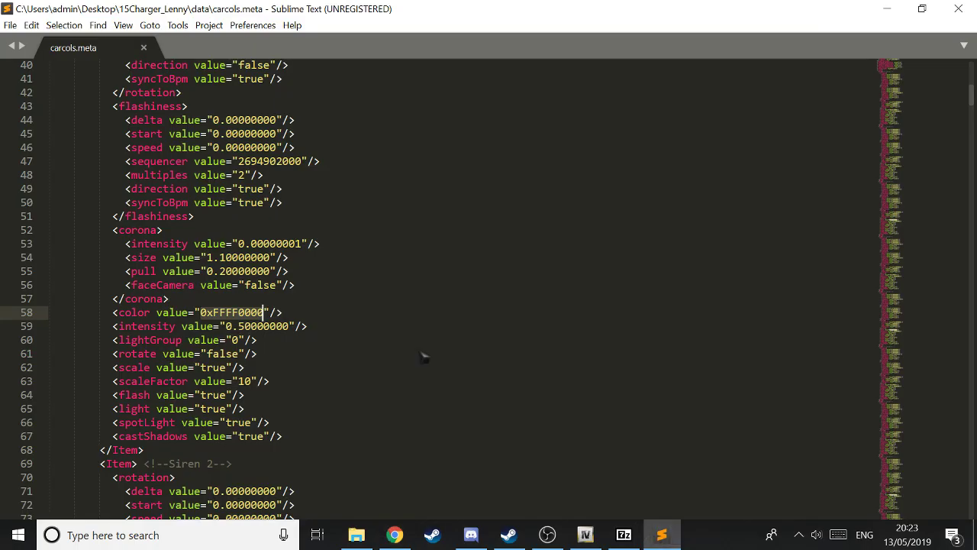
left_click_drag(302, 314, 114, 319)
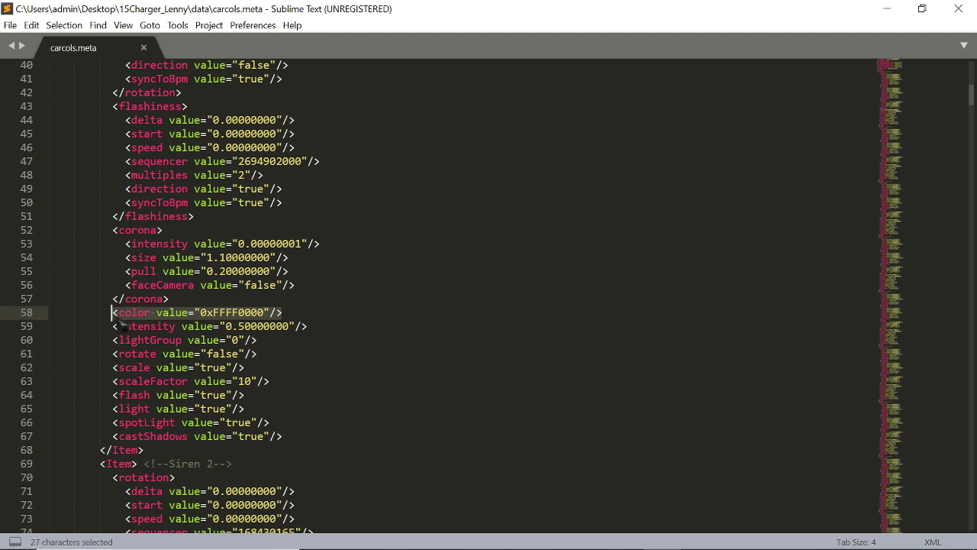
key("ctrl+v")
key("ctrl+s")
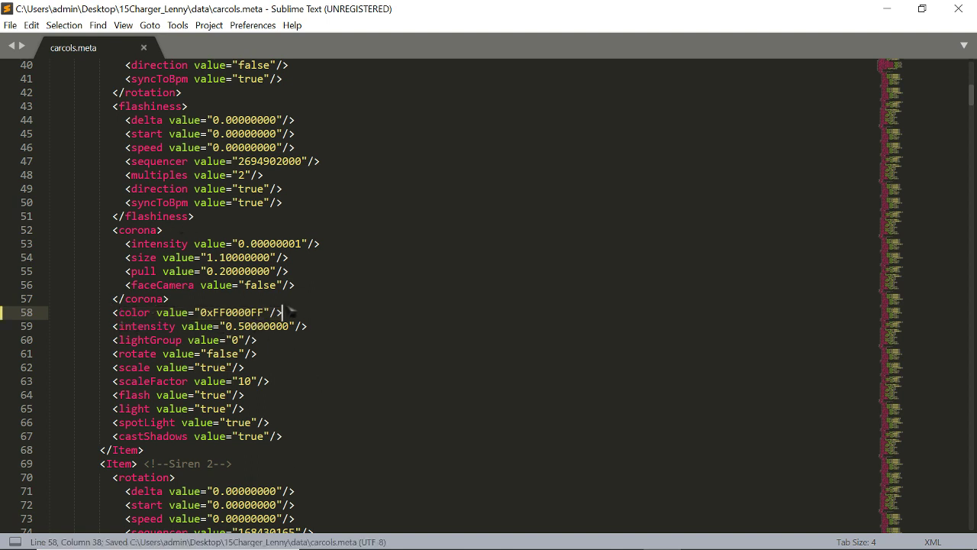
Paste the copied blue 0xFF0000FF line over Siren 2's color line and save the file.
scroll(294, 313, "down", 5)
scroll(288, 409, "down", 3)
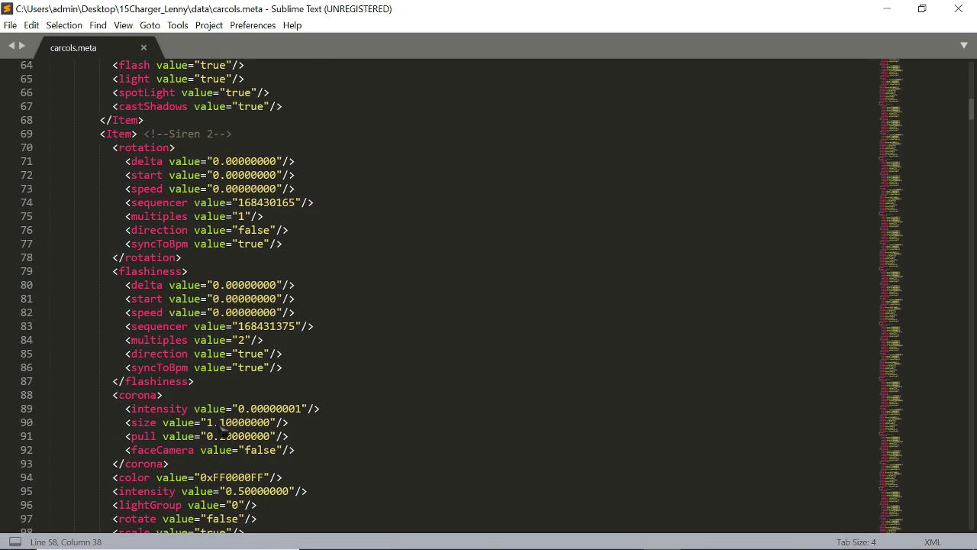
scroll(219, 431, "down", 3)
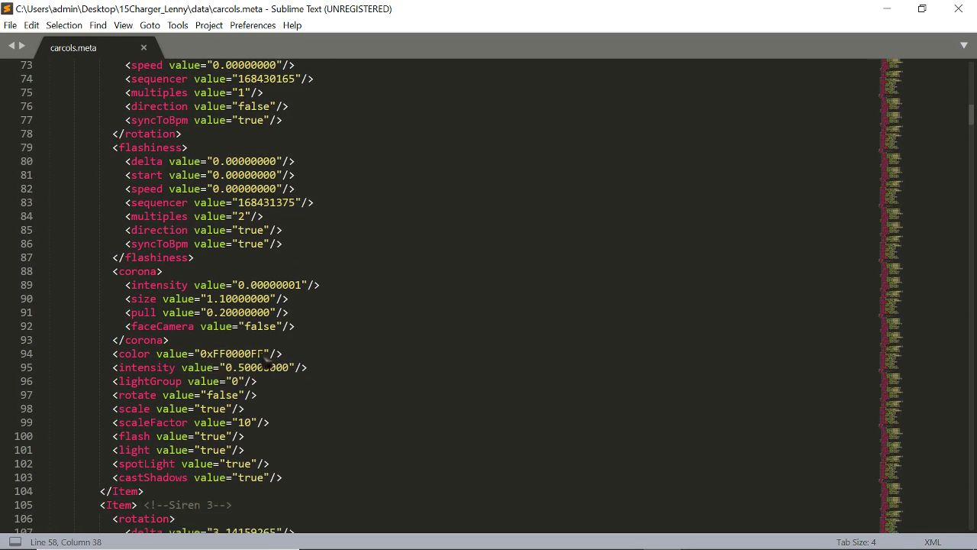
left_click_drag(283, 354, 157, 355)
key("ctrl+v")
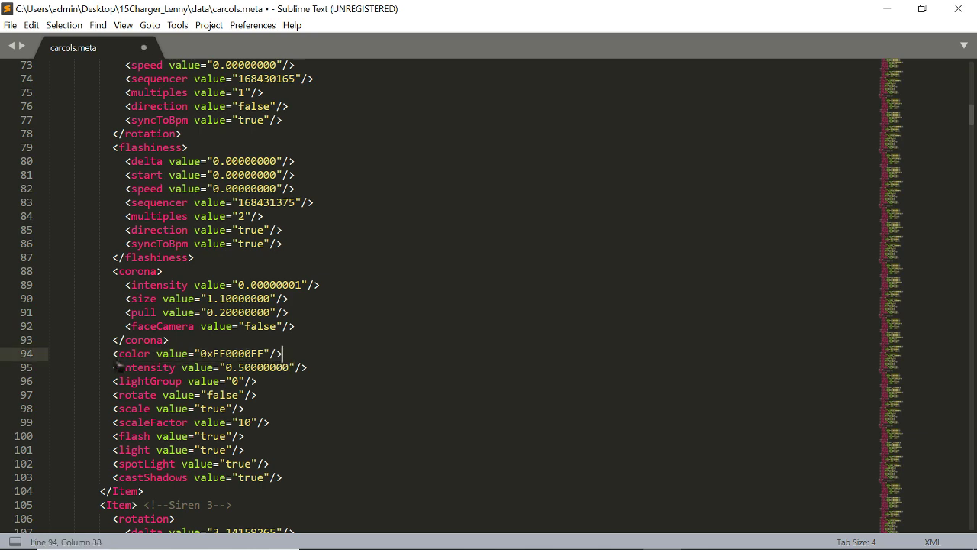
key("ctrl+s")
Replace Siren 3's color line with the blue 0xFF0000FF line and save the file.
scroll(219, 374, "down", 3)
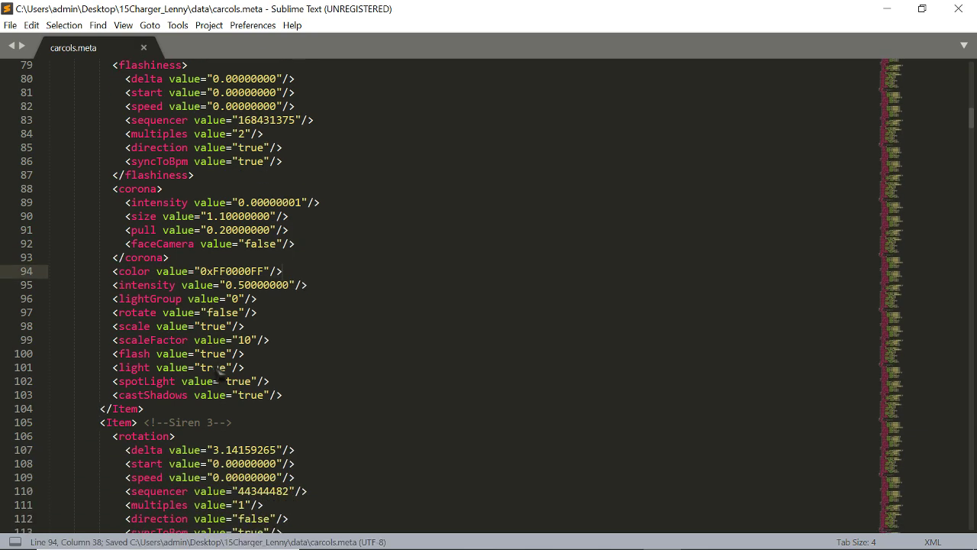
scroll(220, 374, "down", 6)
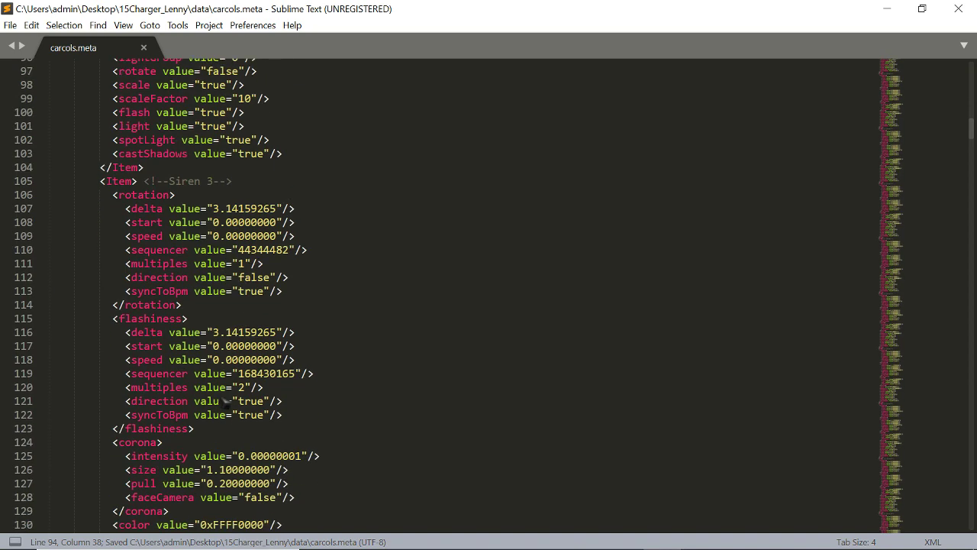
scroll(205, 412, "down", 2)
left_click(290, 396)
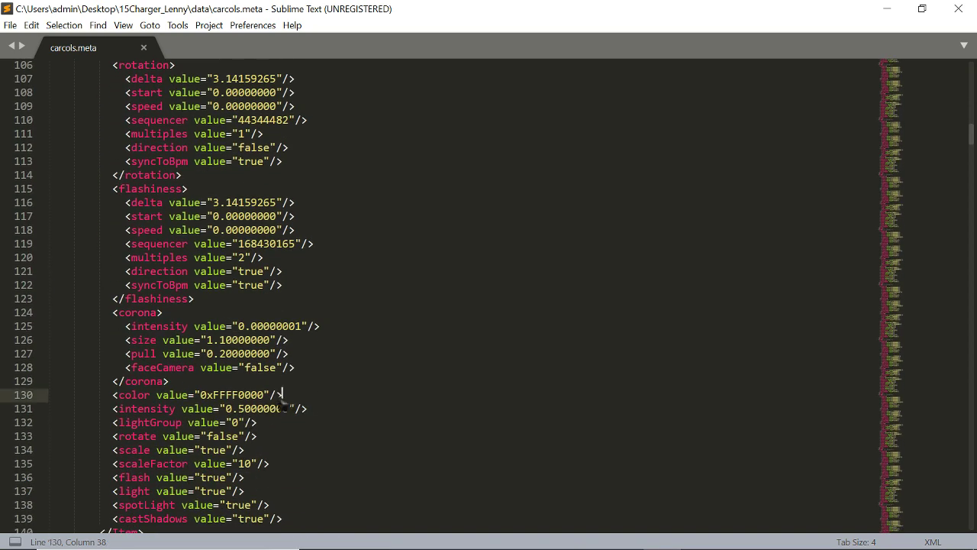
left_click_drag(119, 396, 283, 395)
type("color value=\"0xFF0000FF\"/>")
key("ctrl+s")
Check that Siren 4's color line uses the blue value 0xFF0000FF and save the file.
scroll(294, 409, "down", 7)
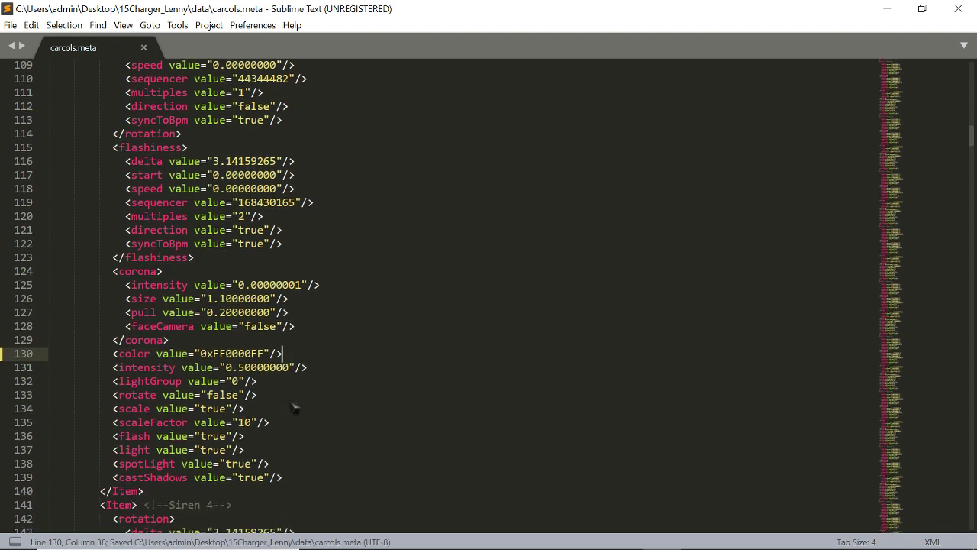
scroll(284, 407, "down", 6)
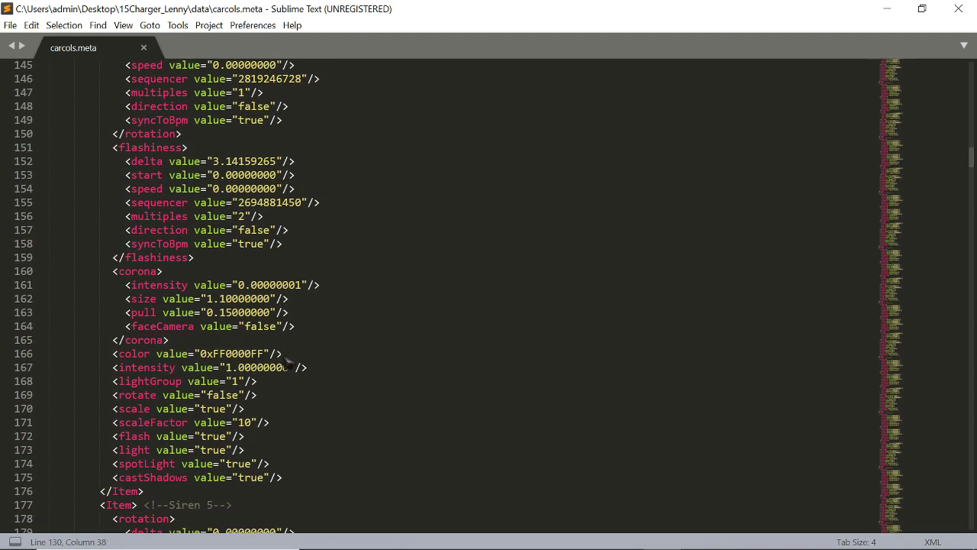
left_click_drag(283, 356, 264, 355)
left_click(289, 361)
key("ctrl+s")
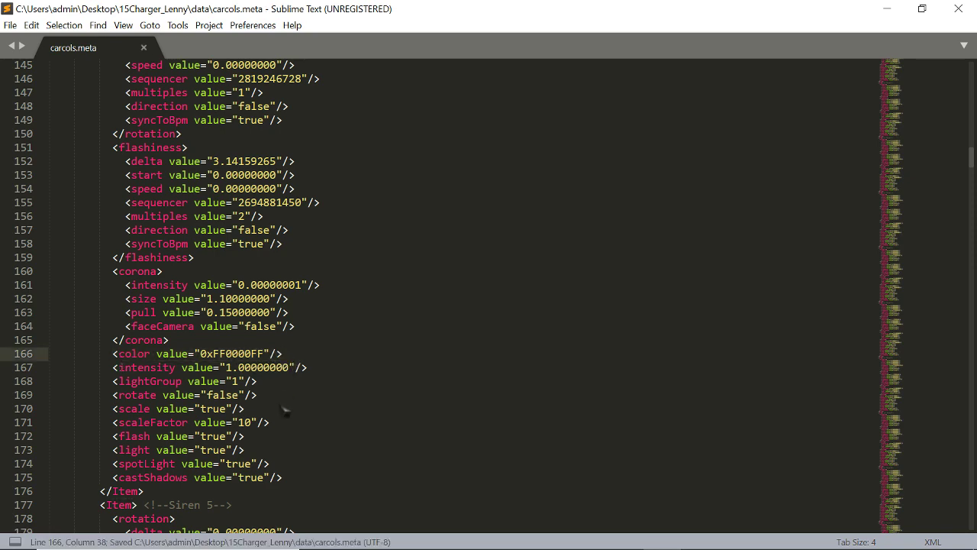
Replace Siren 5's color line with the blue 0xFF0000FF line and save the file.
scroll(275, 404, "down", 4)
scroll(261, 404, "down", 8)
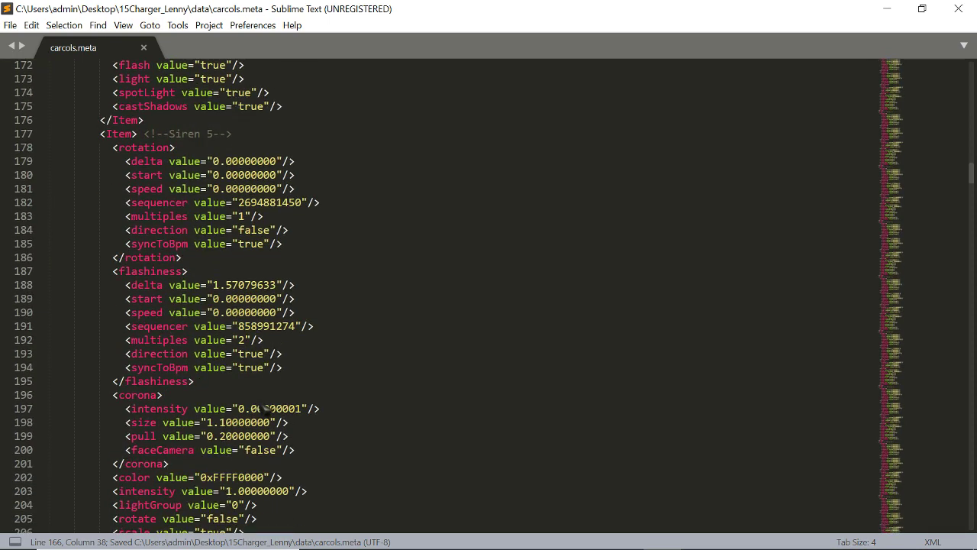
left_click_drag(287, 355, 157, 355)
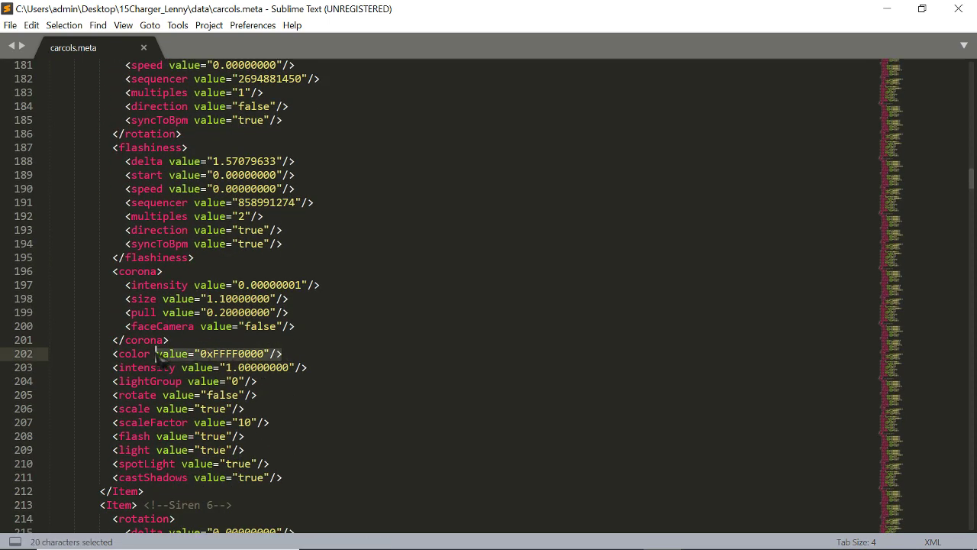
key("ctrl+v")
key("ctrl+s")
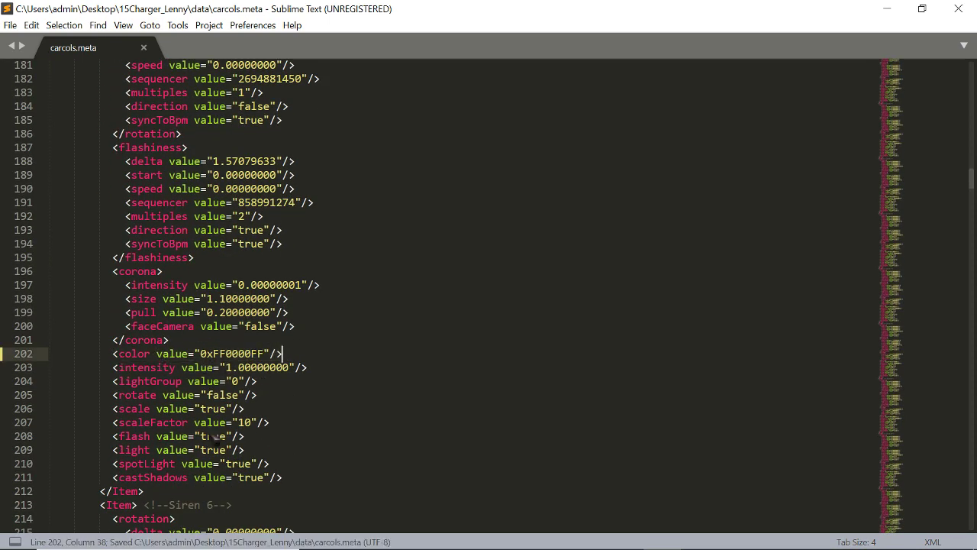
Highlight Siren 5's edited color line and review the rest of that siren's entry.
left_click_drag(119, 358, 281, 359)
left_click(285, 360)
scroll(286, 365, "up", 5)
scroll(288, 415, "down", 2)
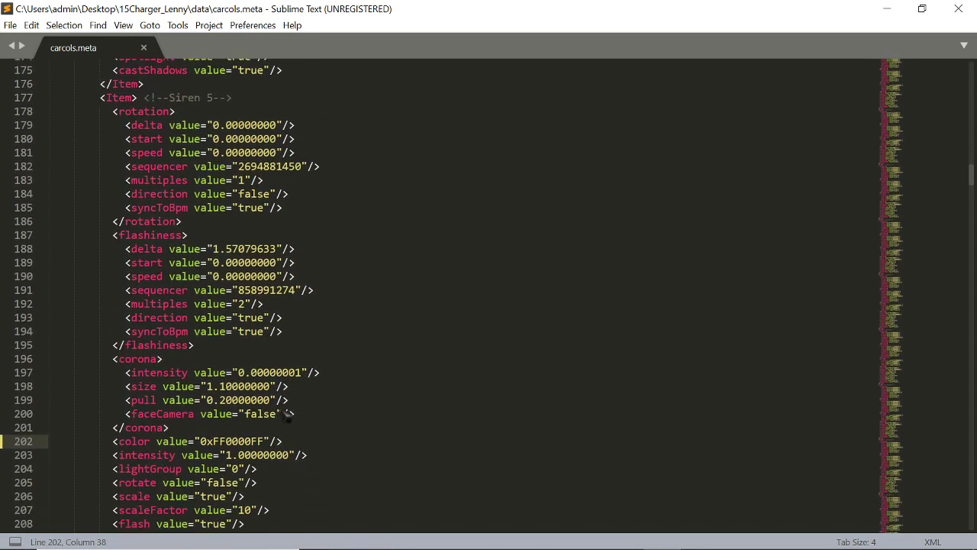
scroll(287, 414, "down", 1)
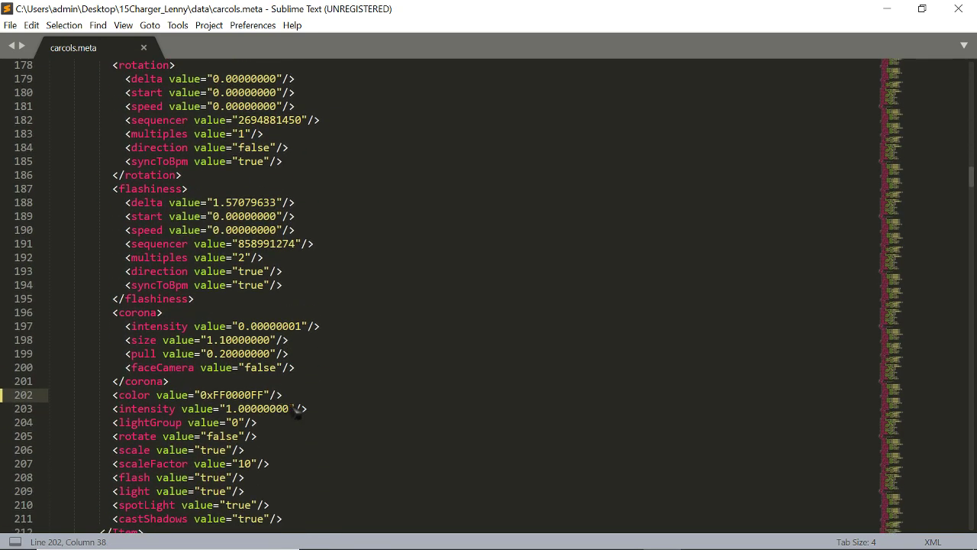
scroll(297, 414, "up", 3)
scroll(301, 435, "down", 2)
Check the color lines in the Siren 6 and Siren 7 entries for the blue value.
scroll(300, 443, "down", 4)
scroll(292, 422, "down", 6)
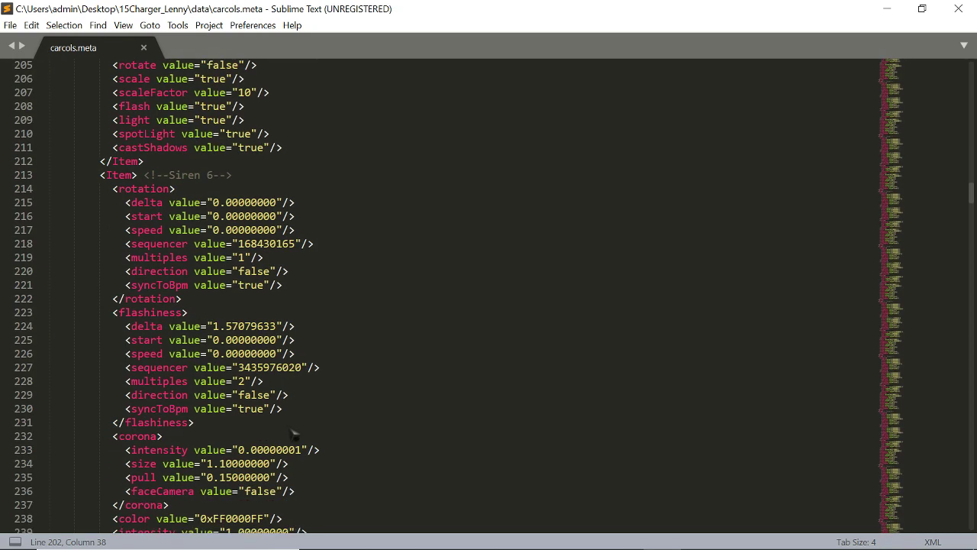
scroll(293, 432, "down", 1)
scroll(294, 432, "down", 1)
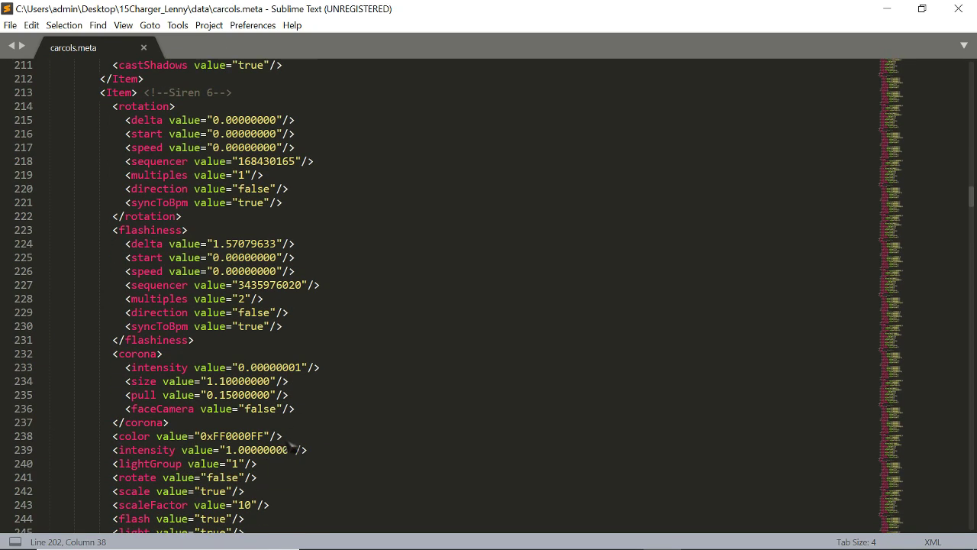
scroll(258, 453, "down", 9)
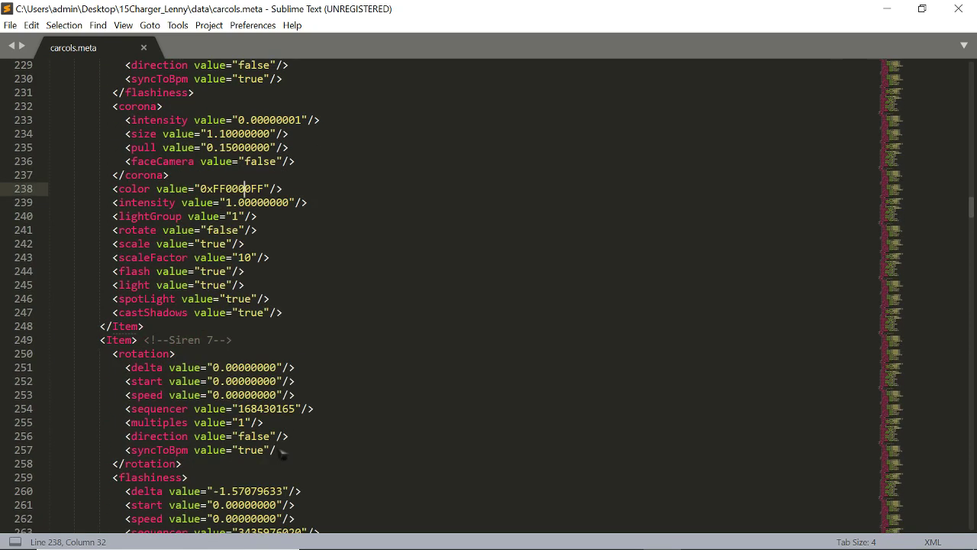
scroll(285, 426, "down", 1)
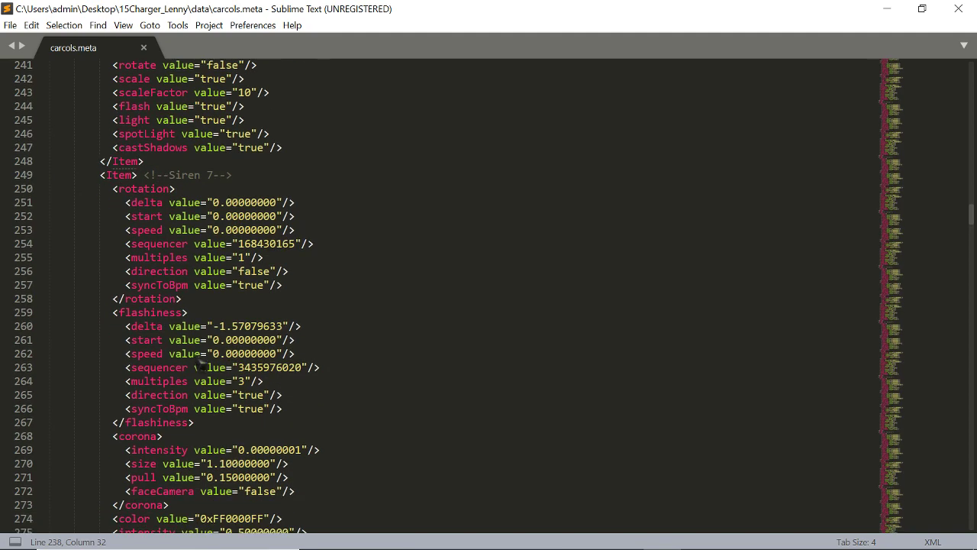
scroll(217, 388, "down", 2)
Replace Siren 8's color line with the blue 0xFF0000FF line and save the file.
scroll(273, 451, "down", 9)
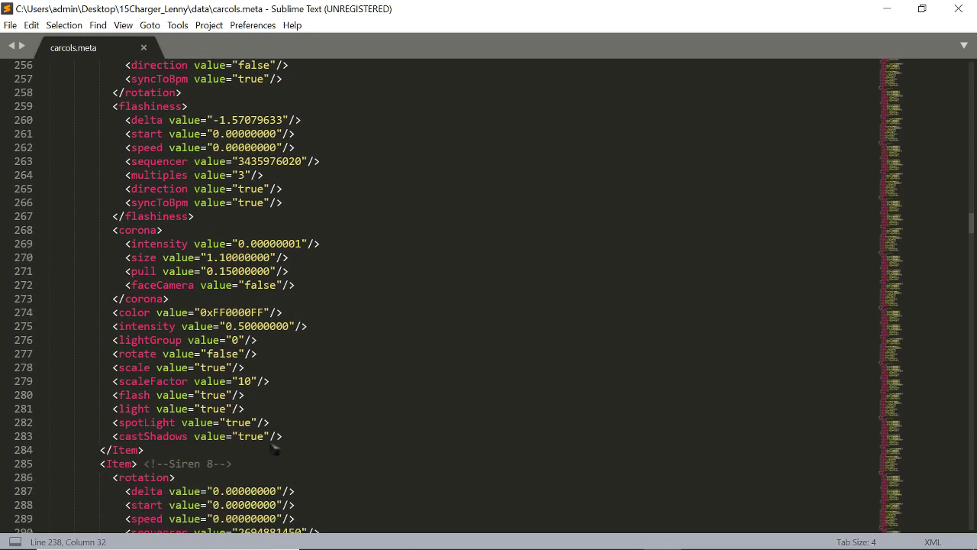
scroll(277, 438, "down", 2)
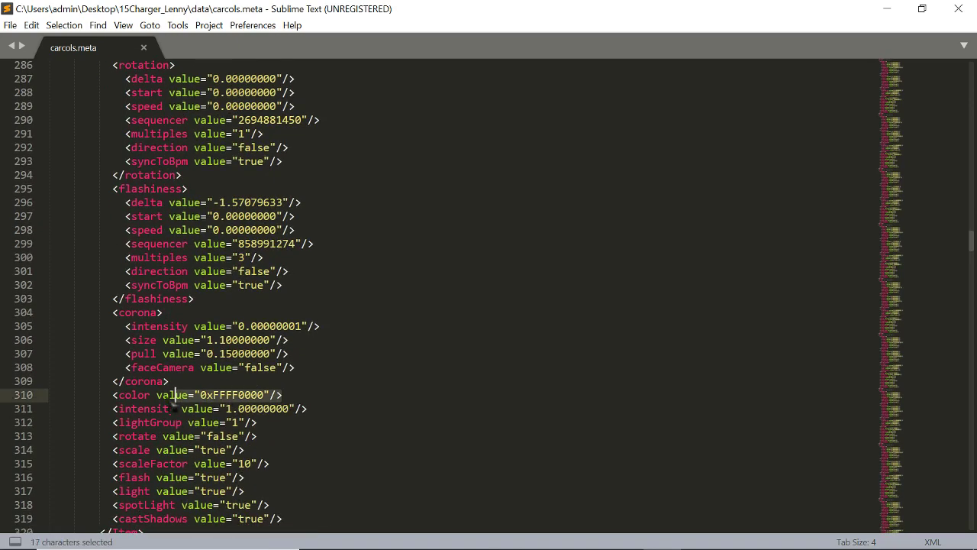
key("ctrl+s")
Check Siren 9's color, replace Siren 10's color line with the blue 0xFF0000FF line, and save the file.
scroll(229, 408, "down", 7)
scroll(230, 408, "down", 5)
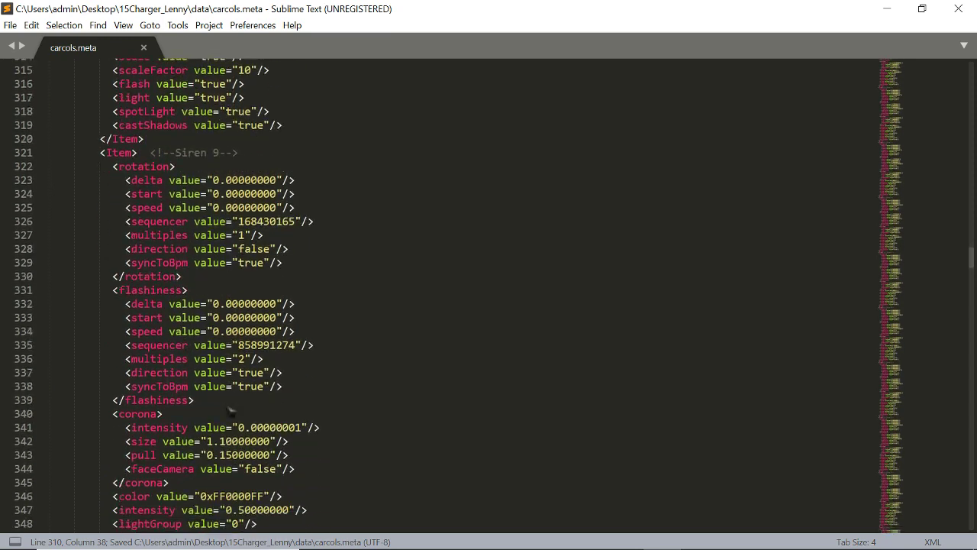
scroll(282, 413, "down", 5)
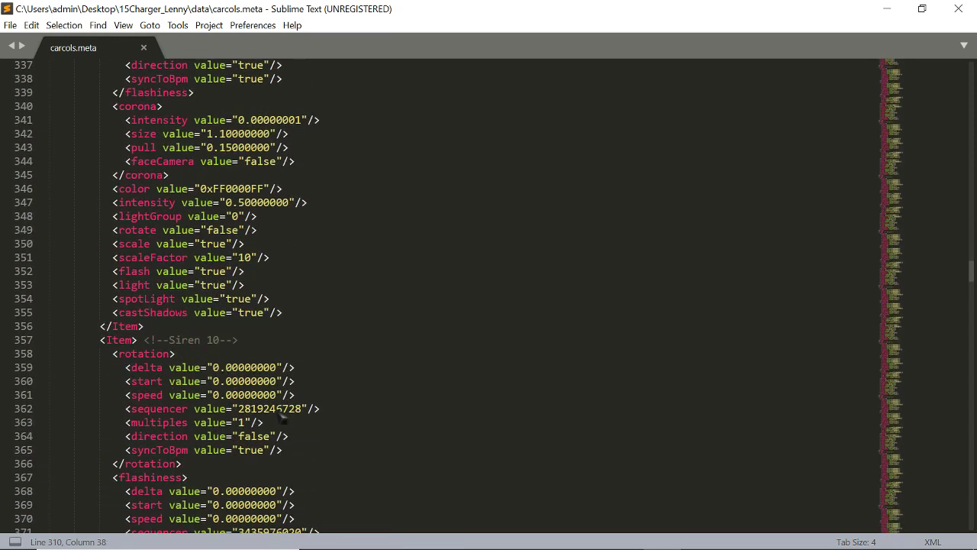
scroll(281, 413, "down", 7)
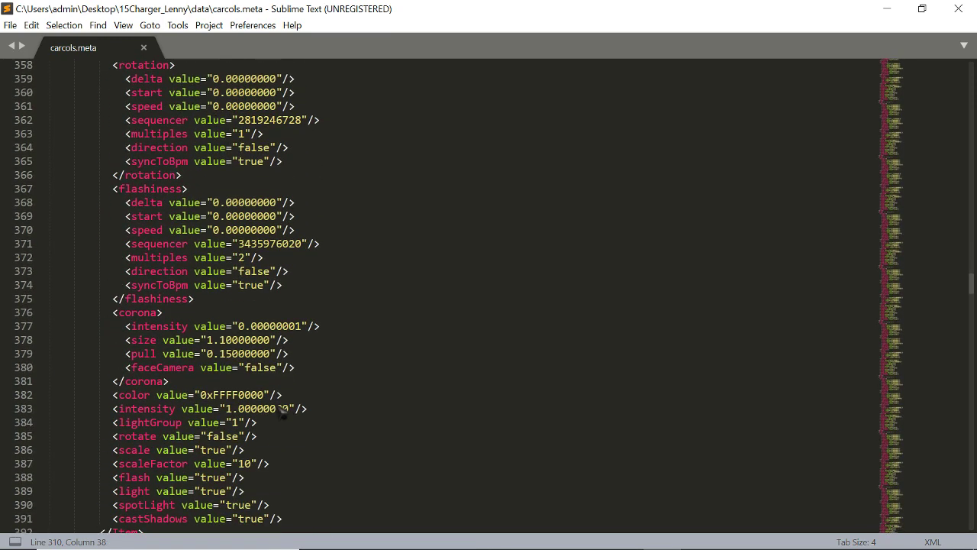
left_click_drag(283, 395, 113, 396)
key("ctrl+s")
Replace Siren 11's color line with the blue 0xFF0000FF line and save the file.
scroll(188, 412, "down", 6)
scroll(188, 412, "down", 6)
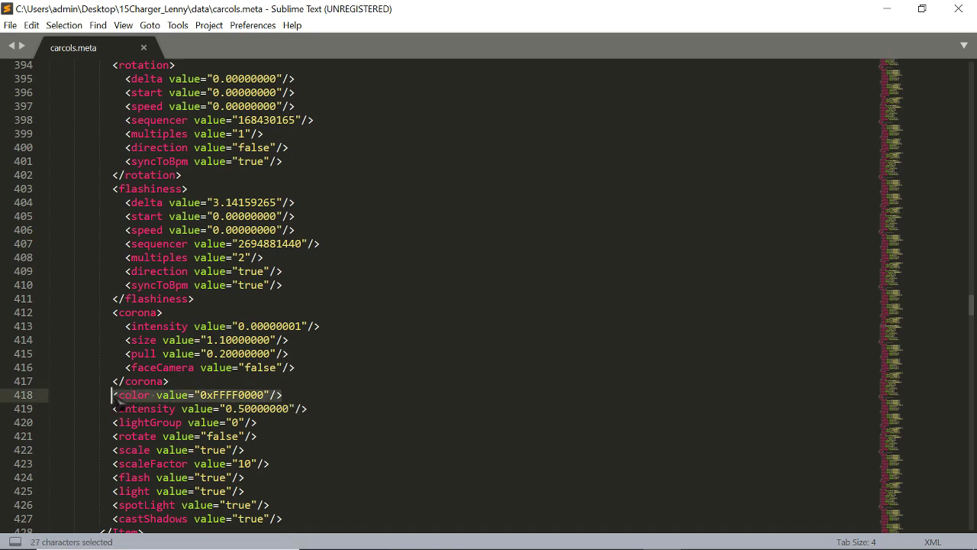
scroll(188, 414, "down", 3)
Check the color lines in the Siren 12 and Siren 13 entries for the blue value.
scroll(190, 414, "down", 2)
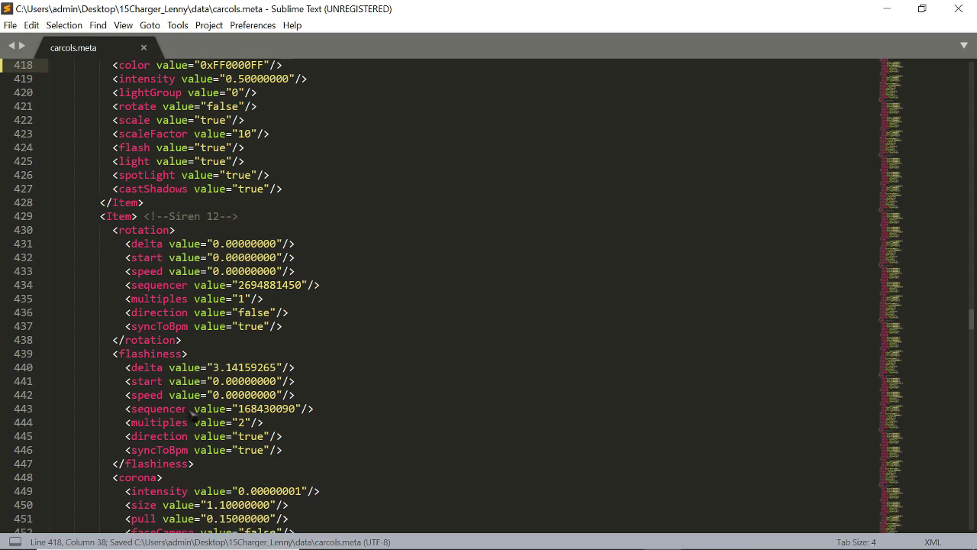
scroll(203, 412, "down", 1)
scroll(259, 449, "down", 1)
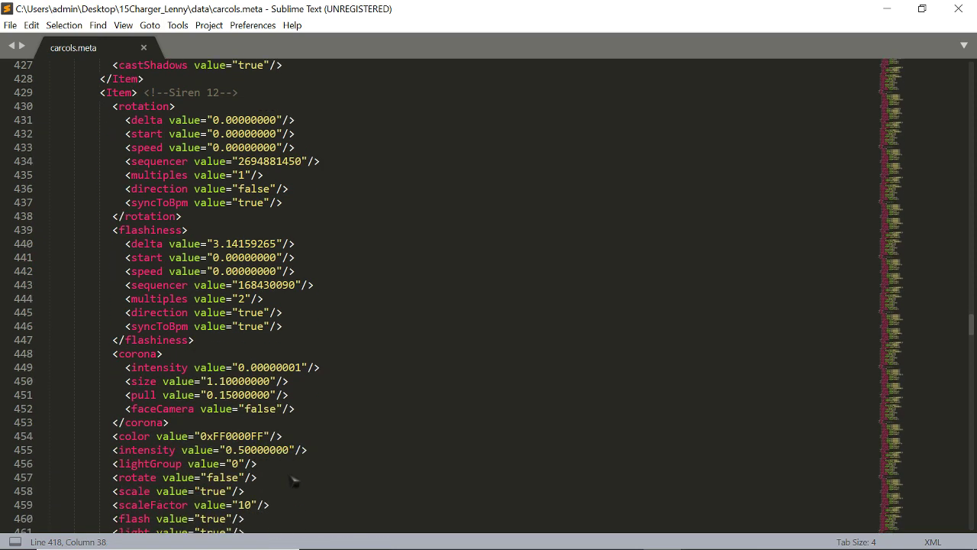
scroll(290, 470, "up", 1)
scroll(259, 454, "down", 2)
scroll(242, 445, "down", 10)
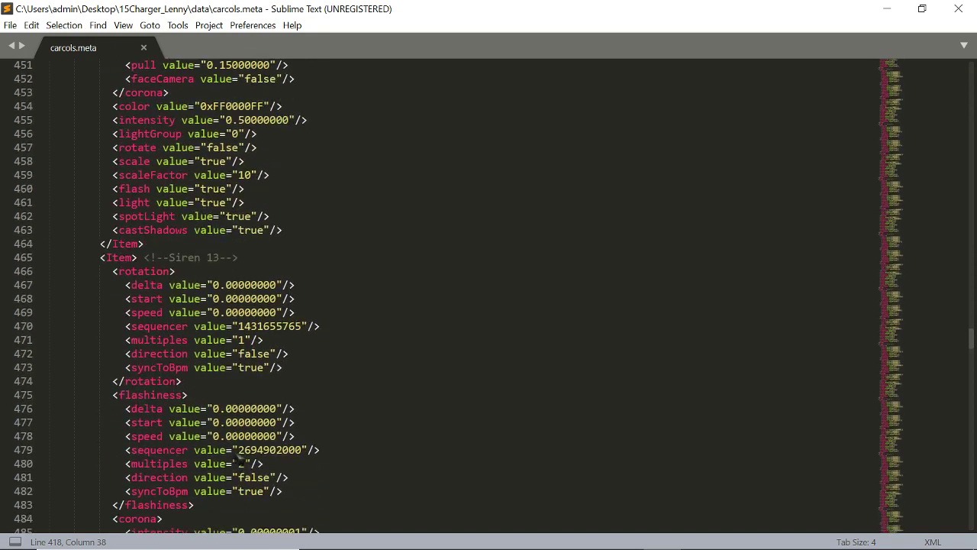
scroll(240, 473, "down", 1)
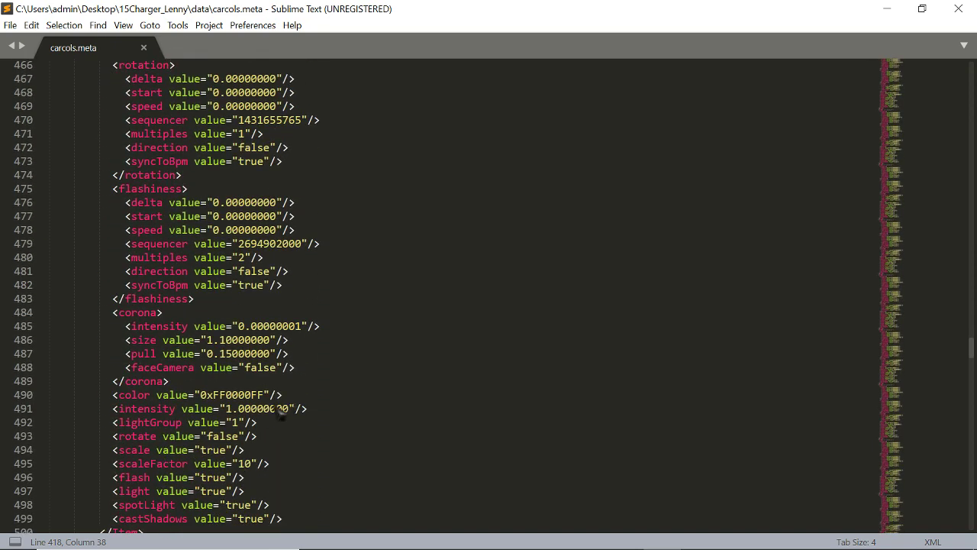
Replace Siren 14's color line with the blue 0xFF0000FF line and save the file.
scroll(232, 422, "down", 8)
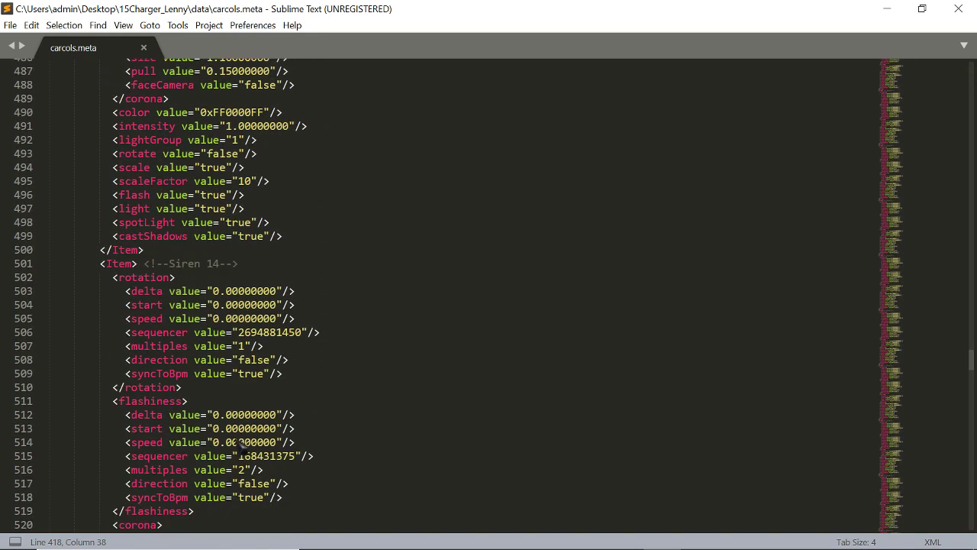
scroll(243, 450, "down", 4)
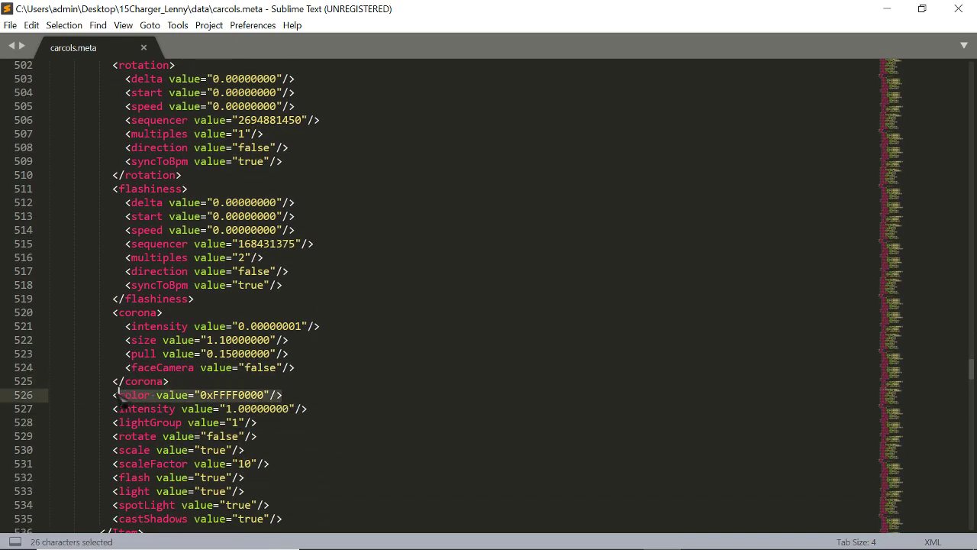
key("ctrl+s")
scroll(152, 412, "down", 7)
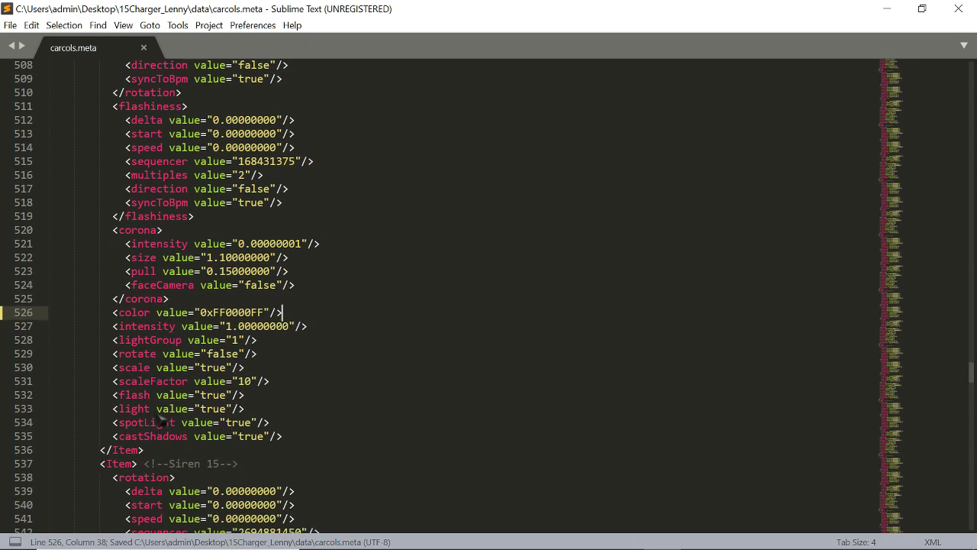
Replace Siren 16's color line with the blue 0xFF0000FF line and save the file.
scroll(162, 416, "down", 2)
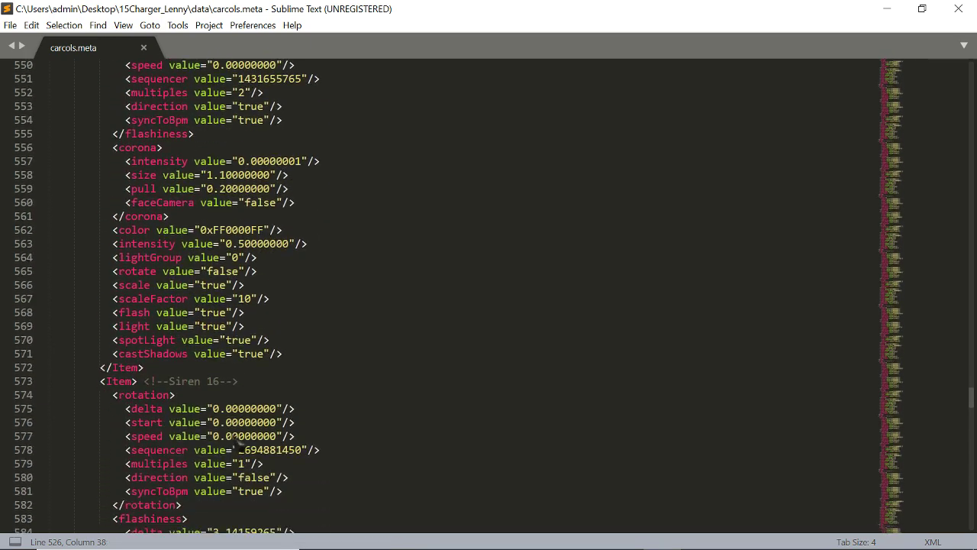
scroll(237, 439, "down", 5)
scroll(226, 467, "down", 2)
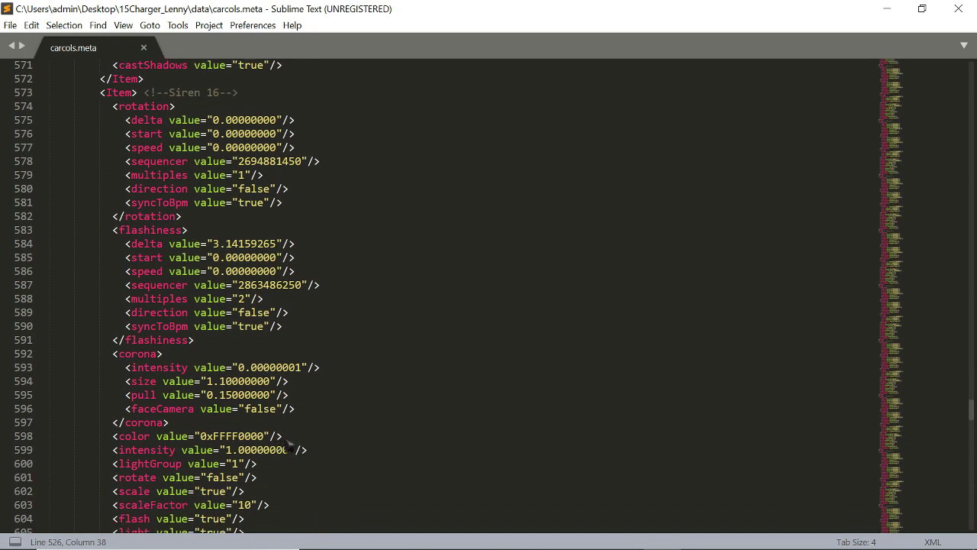
key("ctrl+s")
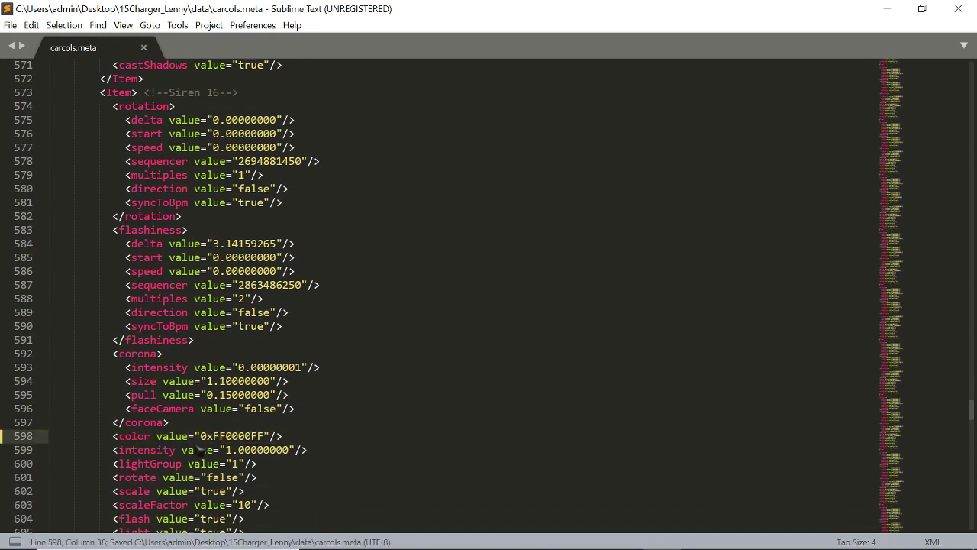
Check the color lines in the Siren 17 through Siren 20 entries for the blue value.
scroll(257, 437, "down", 2)
scroll(260, 416, "down", 5)
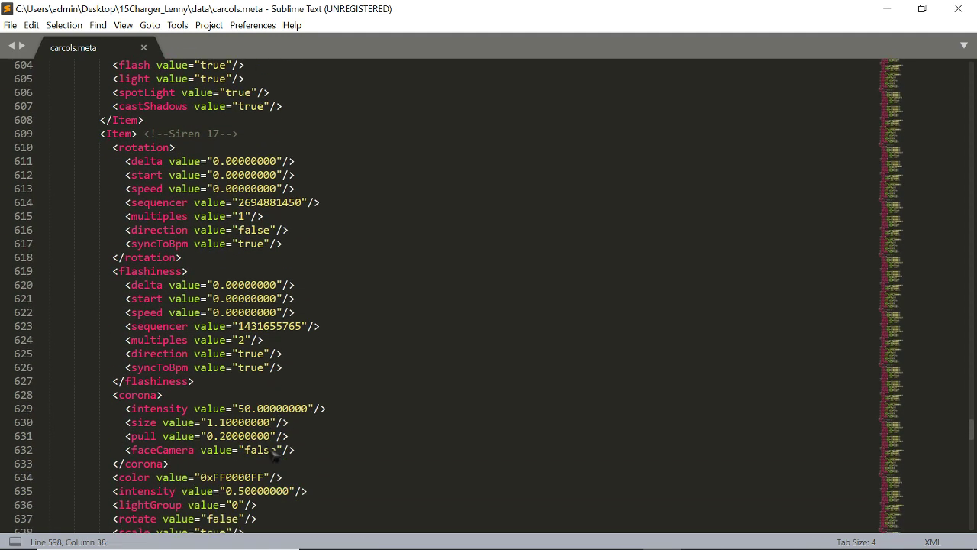
scroll(242, 452, "down", 2)
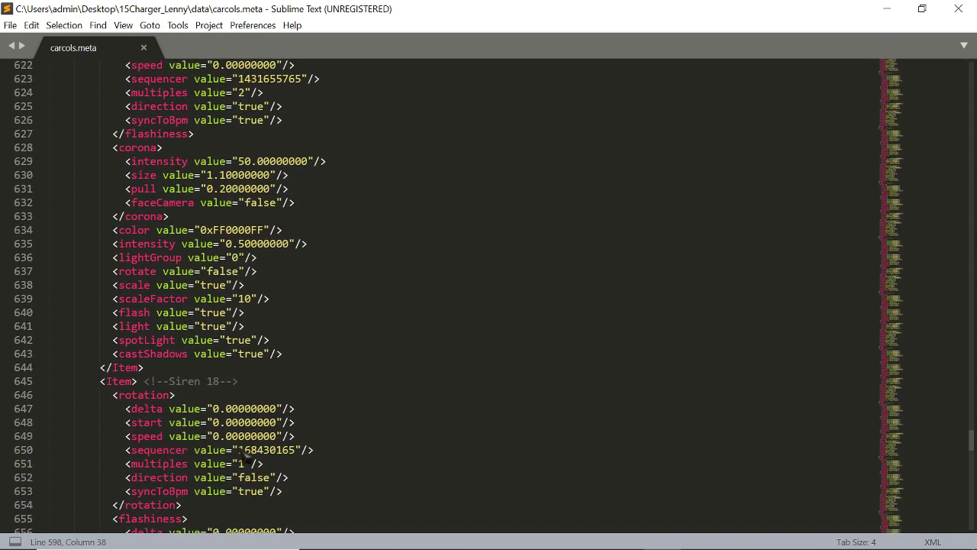
scroll(248, 452, "up", 2)
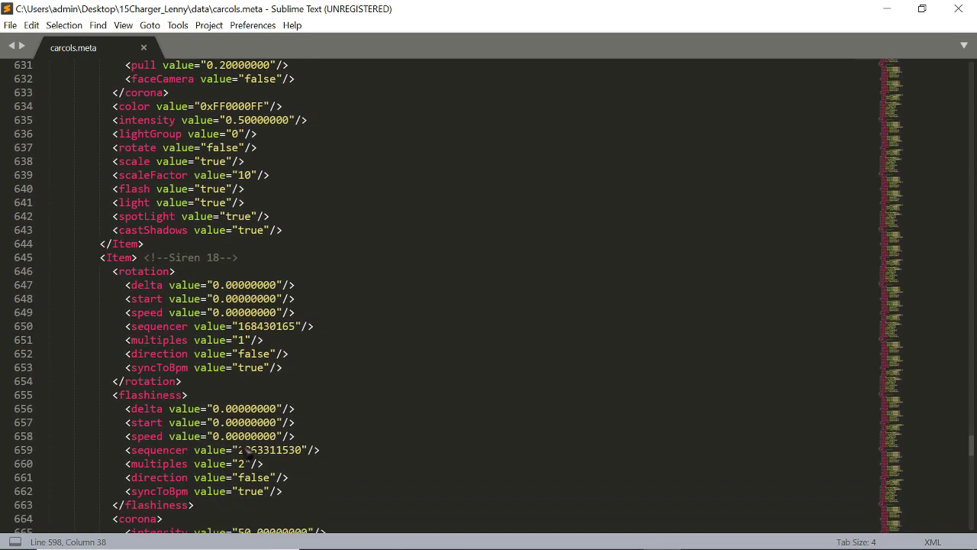
scroll(248, 451, "down", 5)
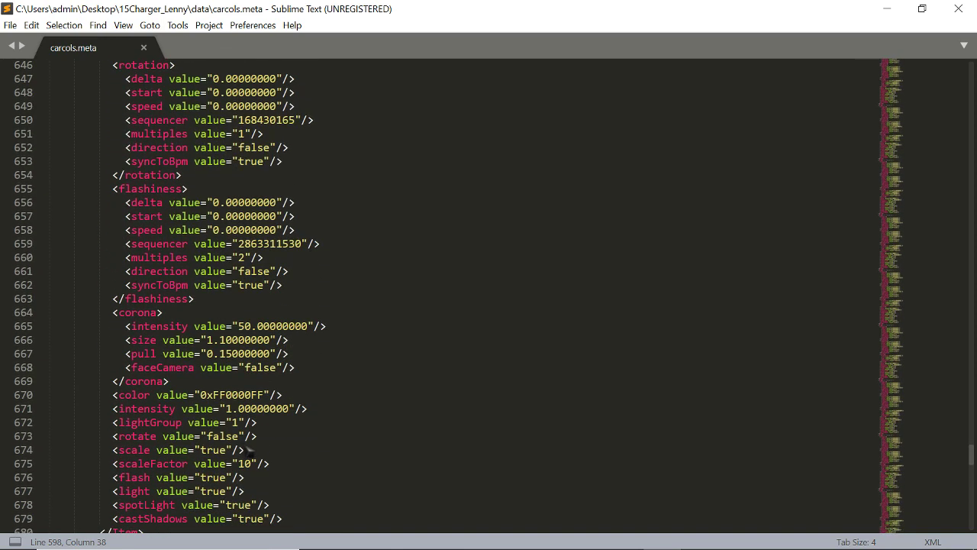
scroll(296, 412, "down", 7)
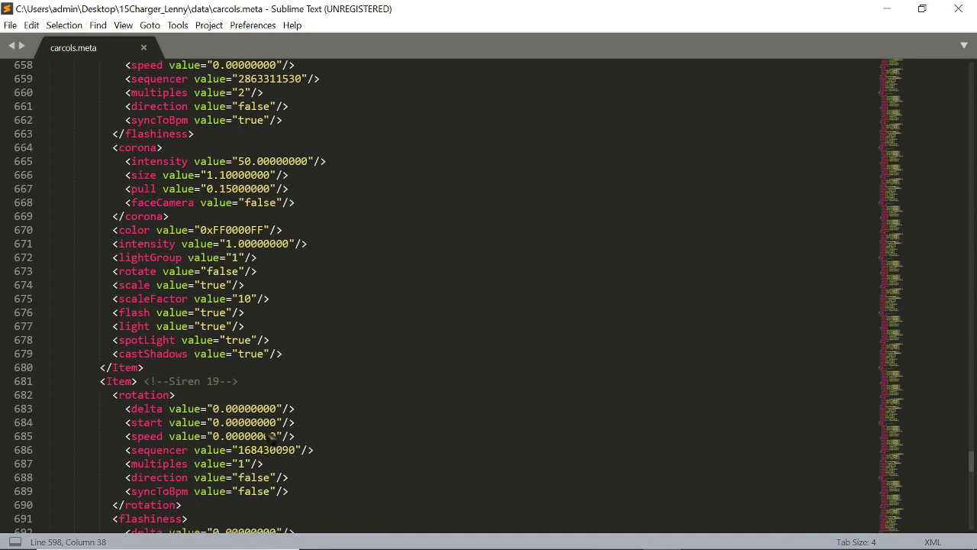
scroll(269, 436, "down", 6)
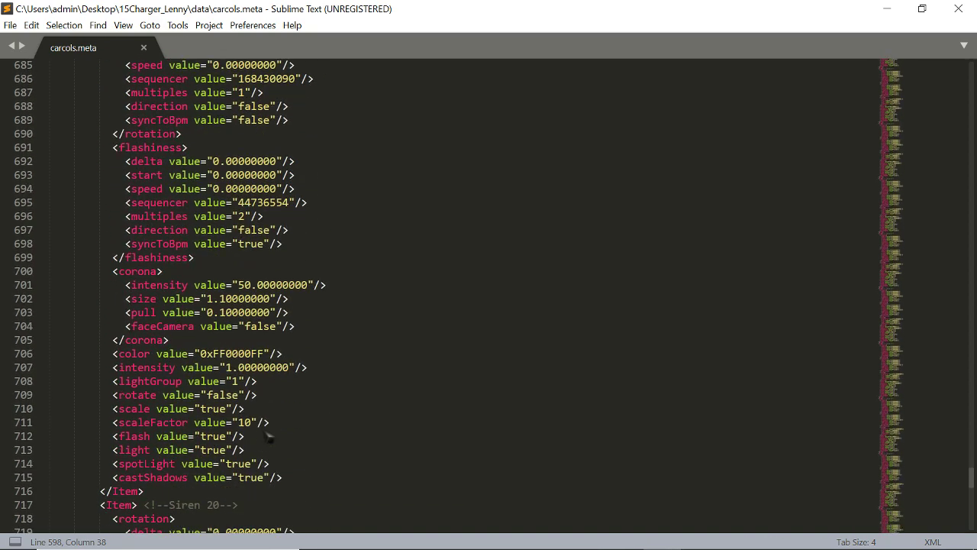
scroll(287, 449, "down", 11)
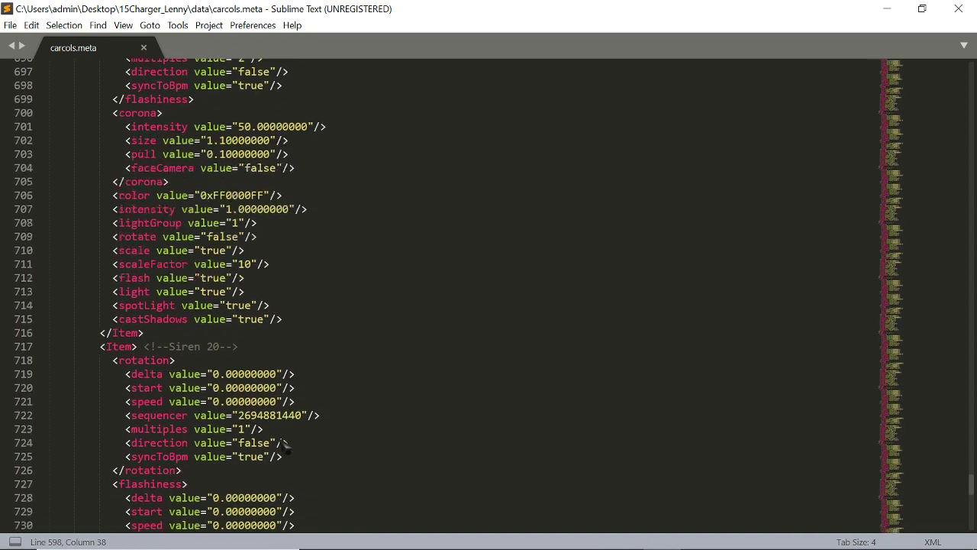
scroll(287, 447, "down", 2)
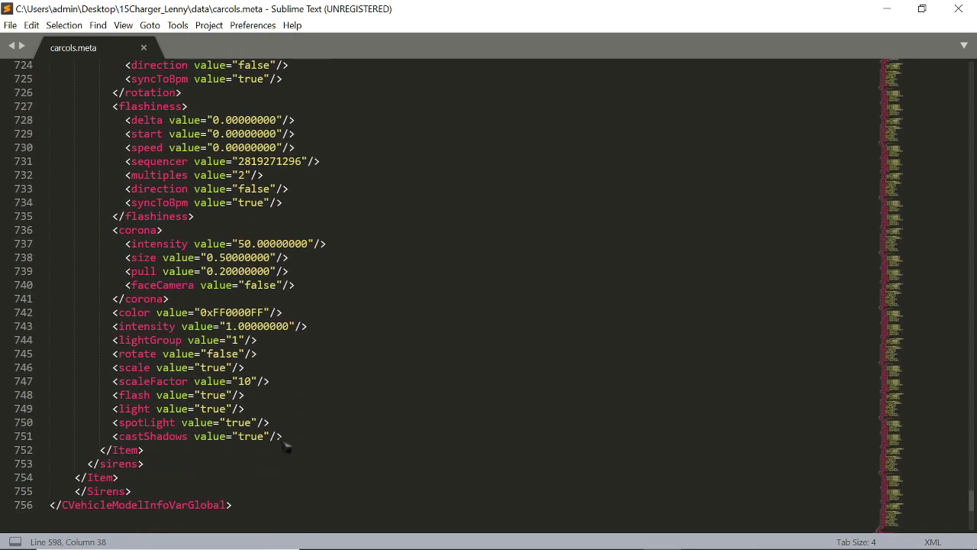
Close carcols.meta and the text editor.
left_click(143, 47)
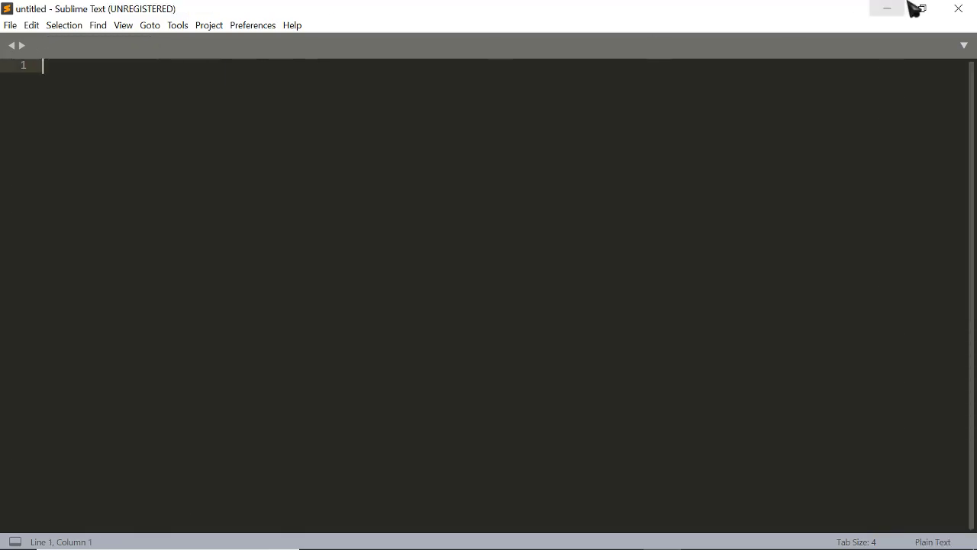
left_click(958, 8)
left_click(890, 11)
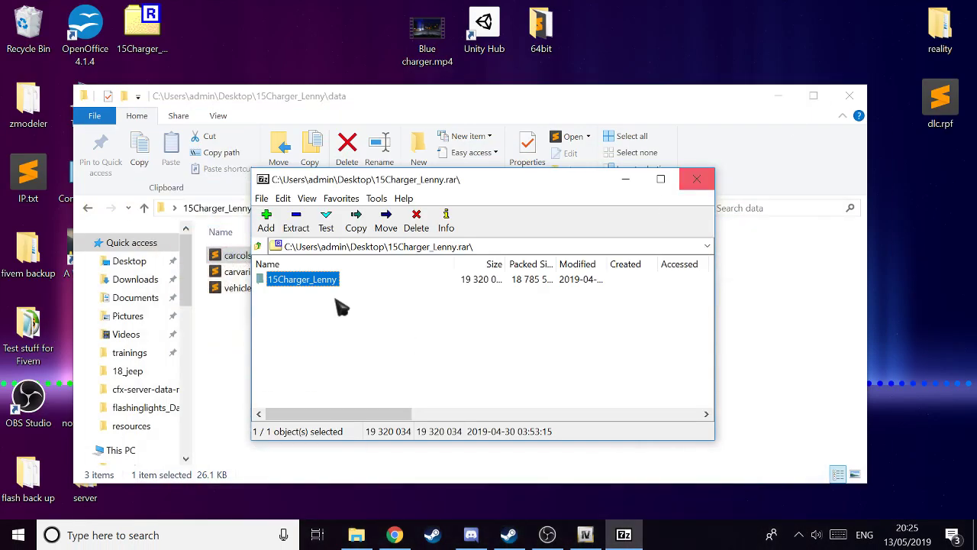
Switch to Chrome, close the corona color values forum page, and minimize the browser.
left_click(395, 535)
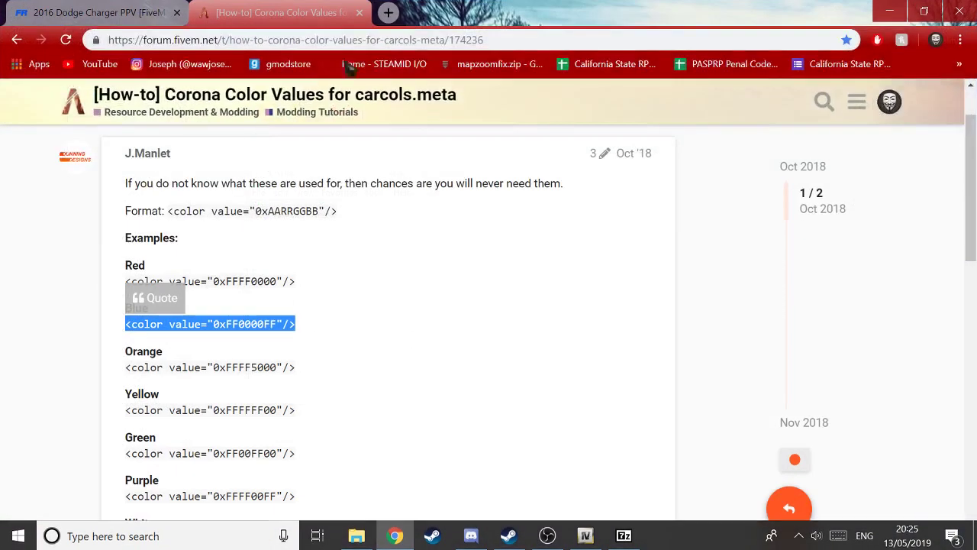
left_click(363, 13)
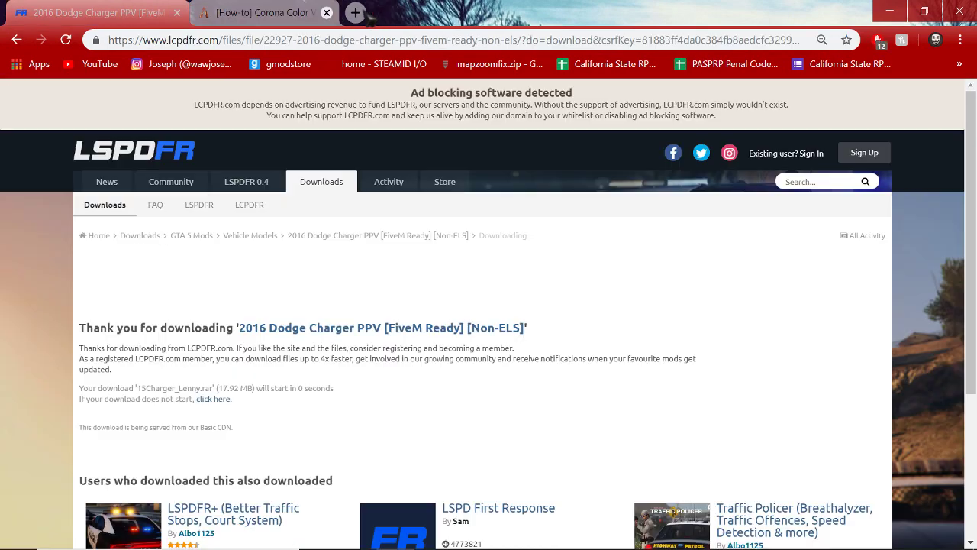
left_click(890, 10)
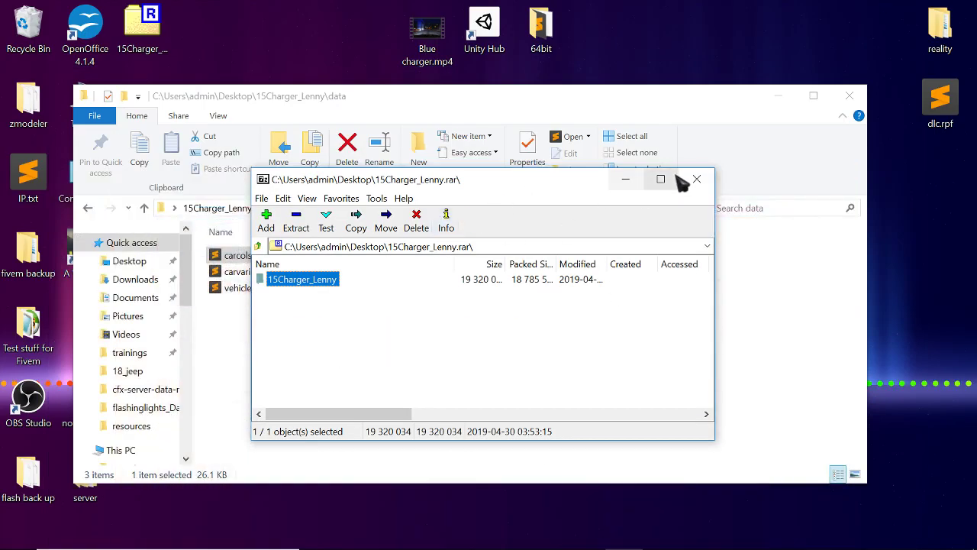
Close the 15Charger_Lenny.rar archive window and open the stream folder inside 15Charger_Lenny.
left_click(691, 179)
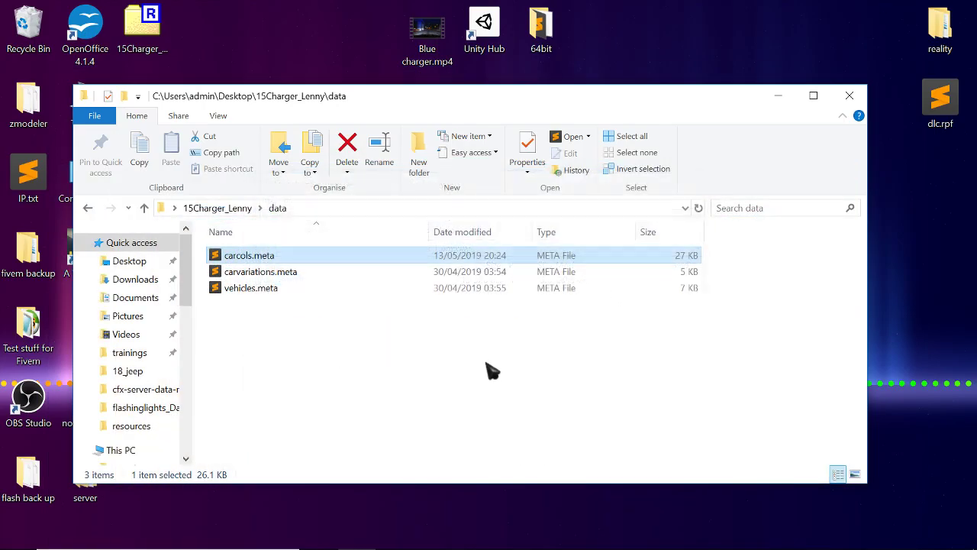
left_click(89, 208)
left_click(243, 275)
double_click(243, 274)
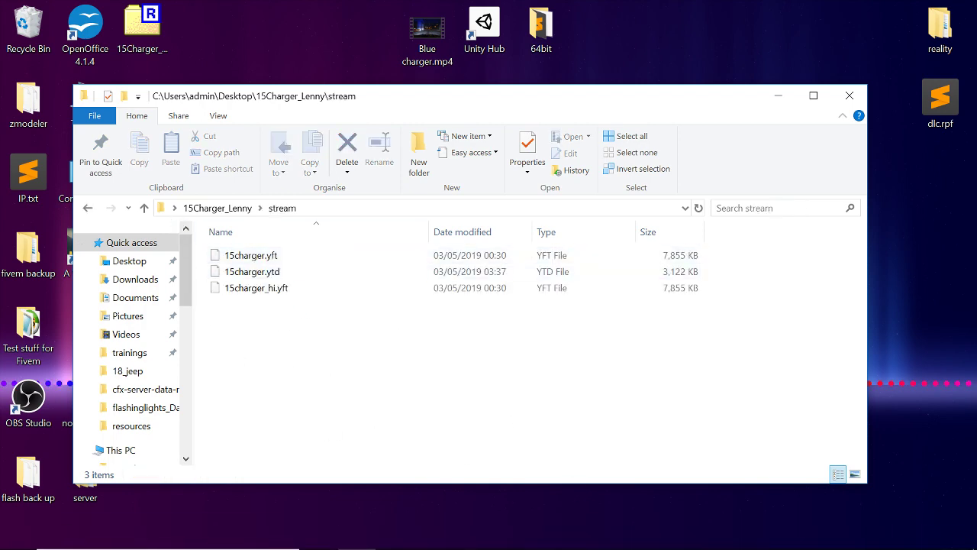
Switch to OpenIV beside the stream folder, copy the three 15charger files into its GTA V folder, and minimize the stream folder window.
left_click(585, 534)
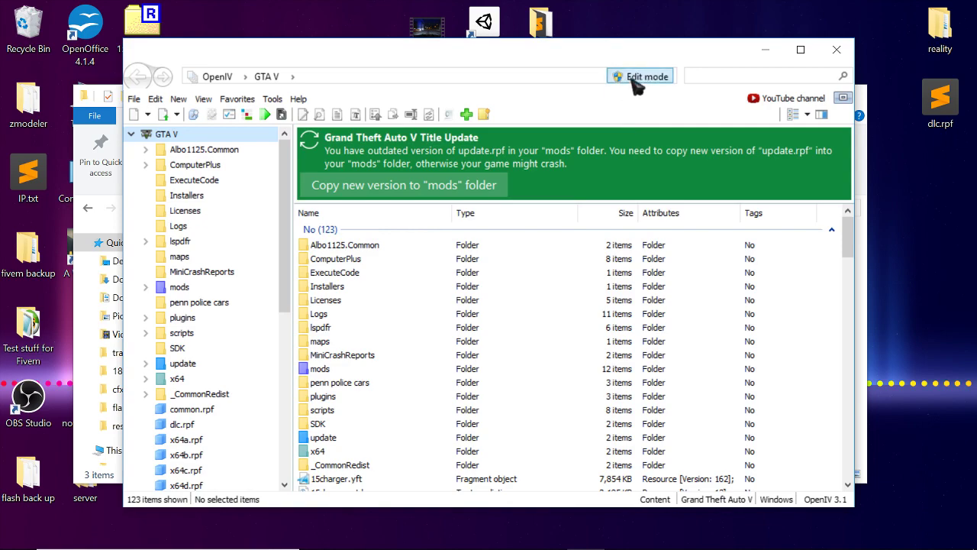
left_click_drag(614, 54, 6, 179)
left_click(616, 125)
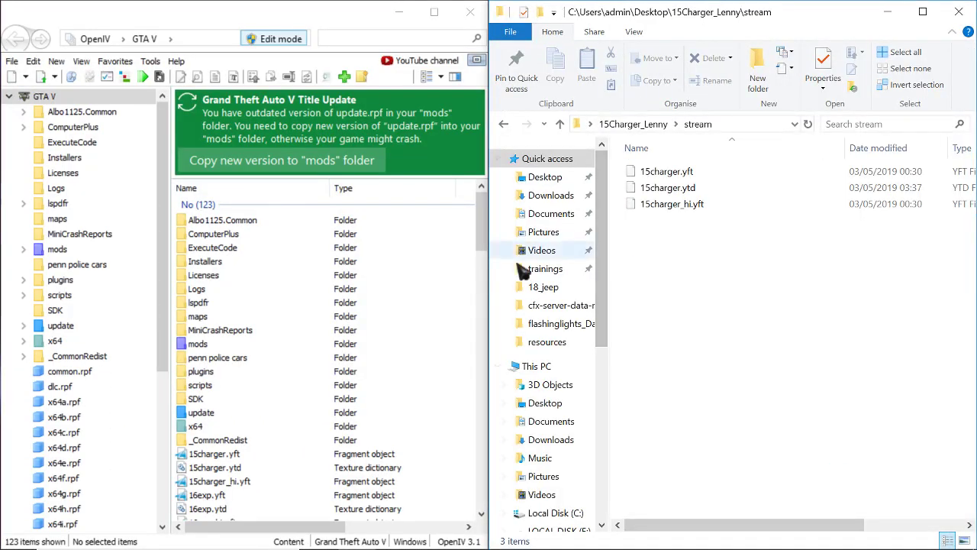
left_click_drag(720, 238, 657, 165)
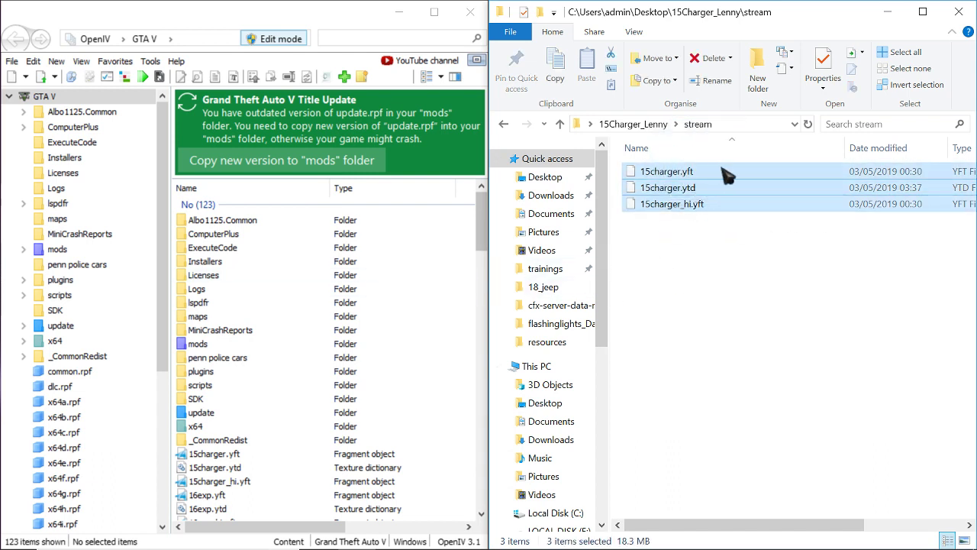
left_click_drag(721, 203, 364, 302)
left_click_drag(714, 17, 845, 9)
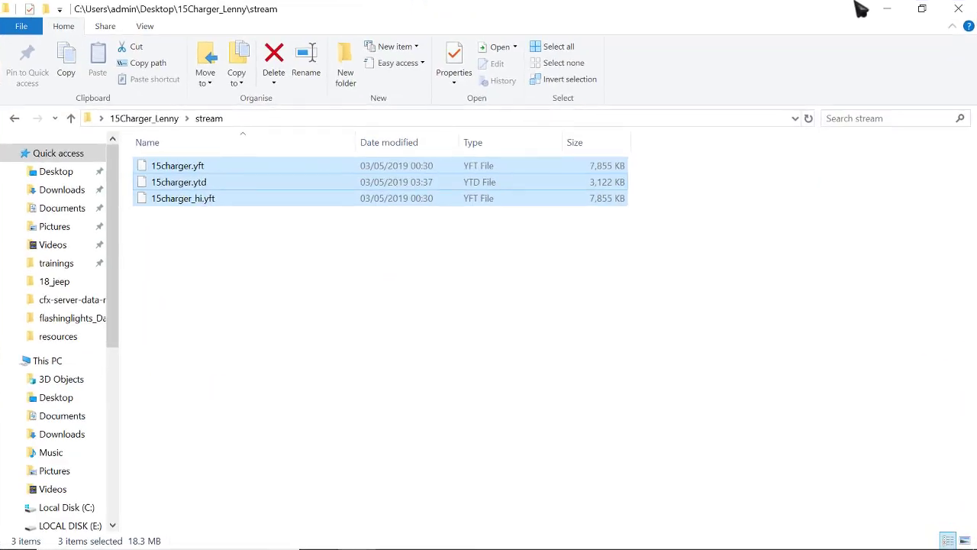
left_click(885, 8)
Maximize OpenIV, filter the GTA V folder by "15char", and open 15charger.ytd in the texture editor.
left_click_drag(343, 11, 580, 3)
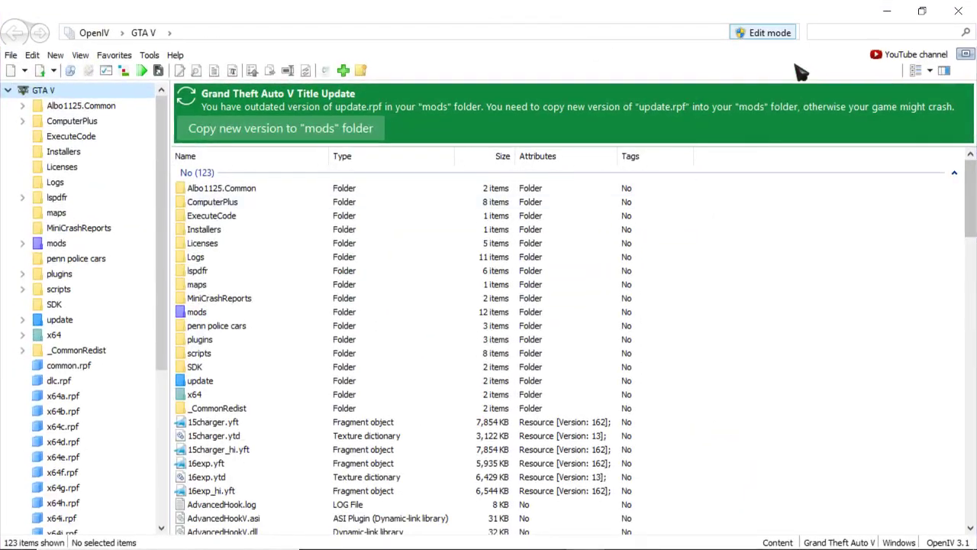
left_click(851, 33)
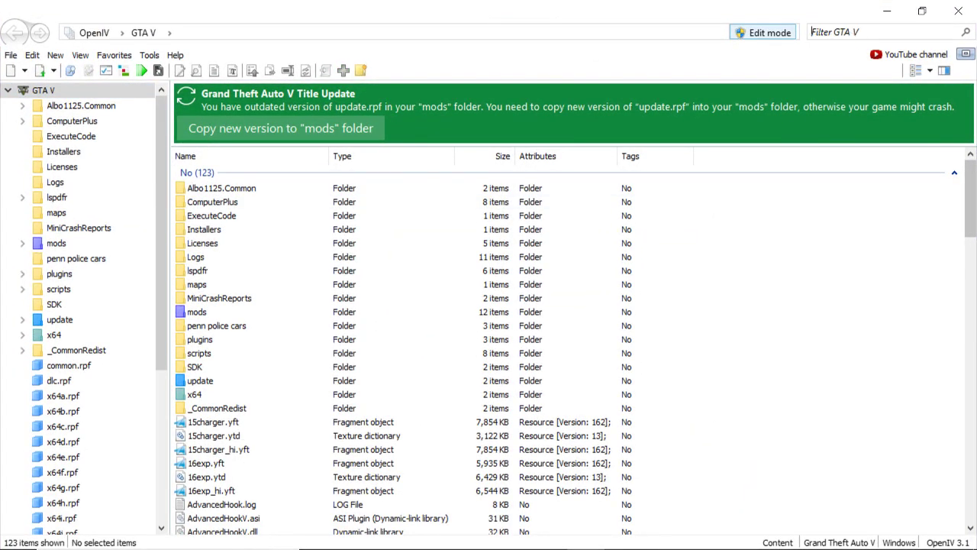
type("15char")
left_click(277, 299)
left_click(233, 216)
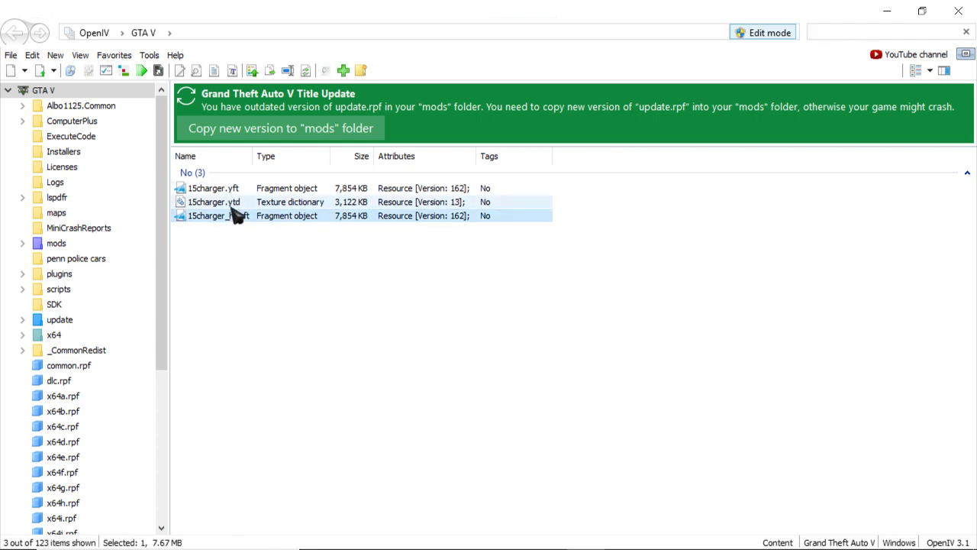
left_click(237, 200)
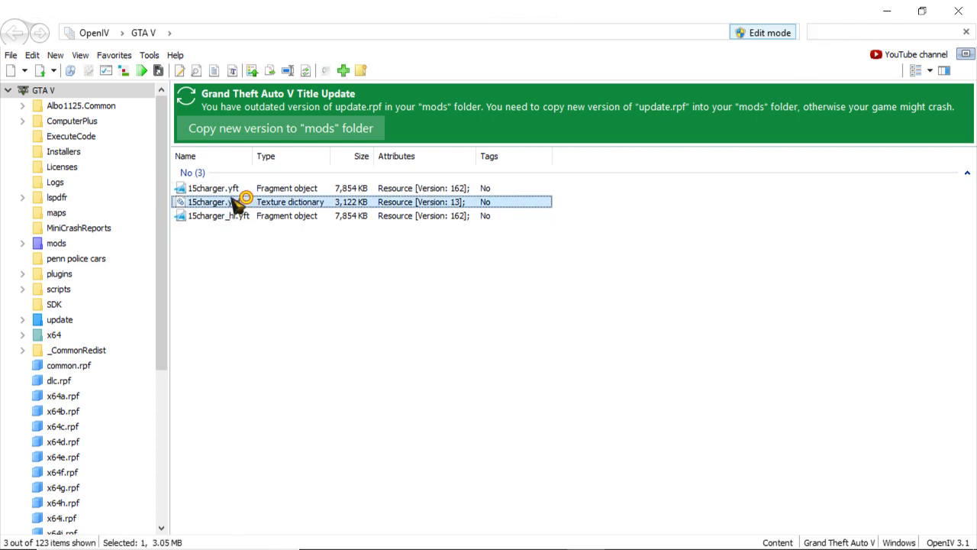
double_click(226, 202)
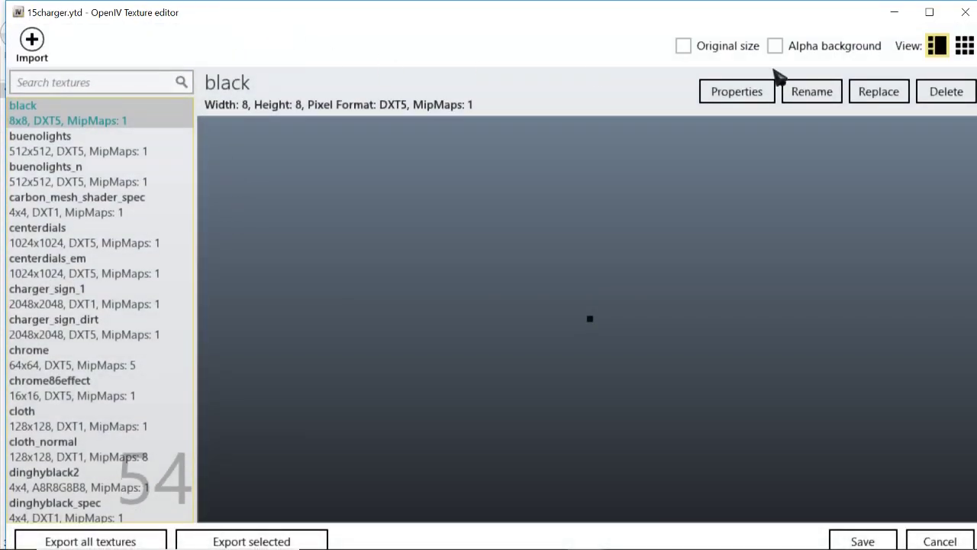
Maximize the texture editor and compare the grid and list views of the 15charger.ytd textures.
left_click(964, 46)
left_click_drag(672, 16, 633, 11)
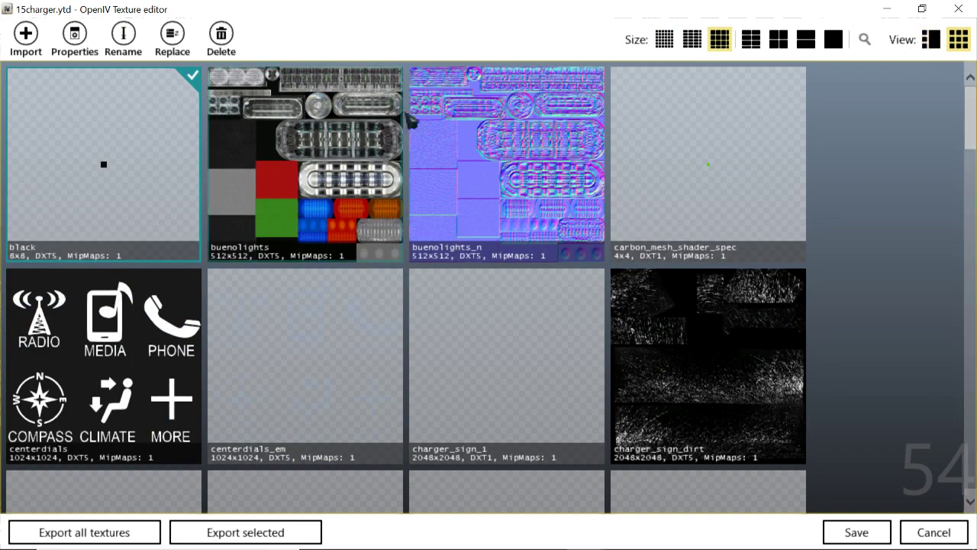
left_click(930, 41)
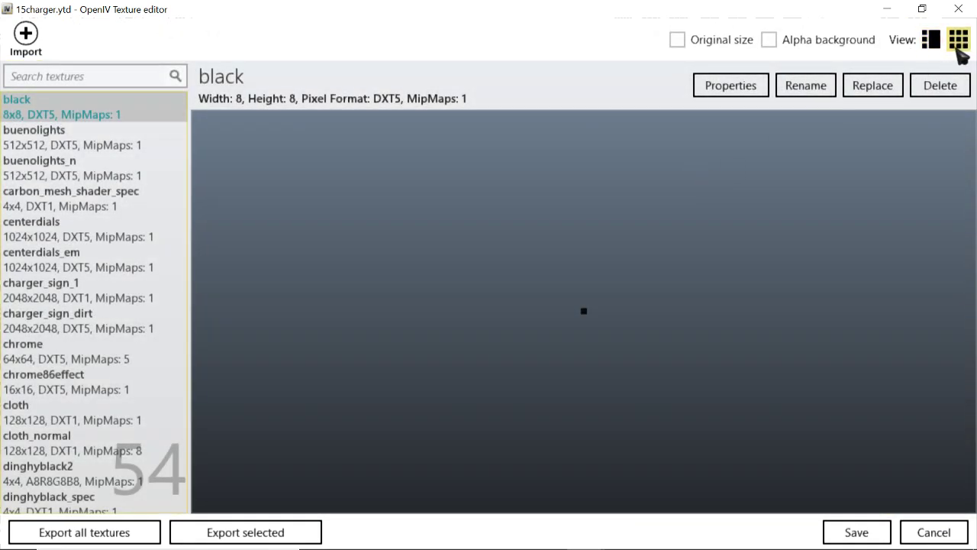
left_click(957, 42)
left_click(930, 40)
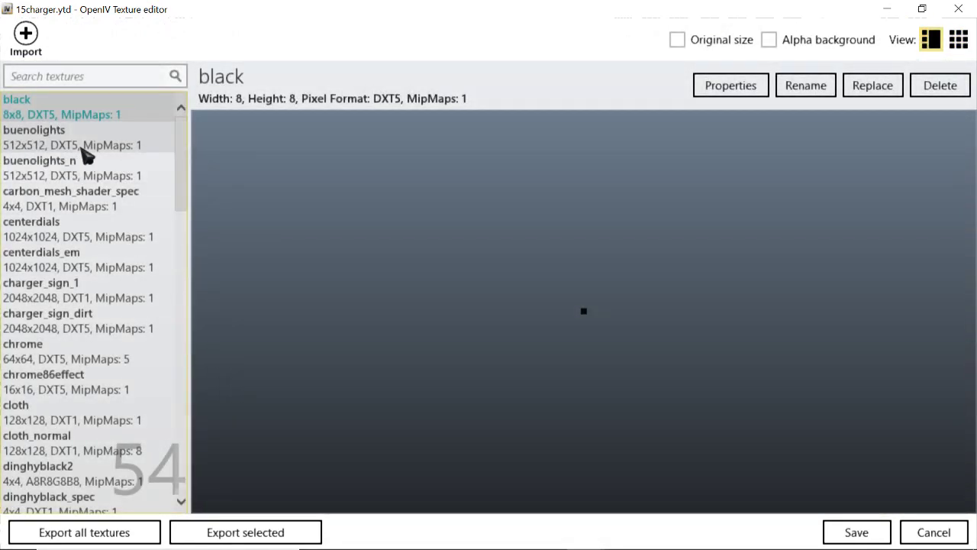
Export the buenolights texture to the Desktop as a PNG image.
left_click(83, 145)
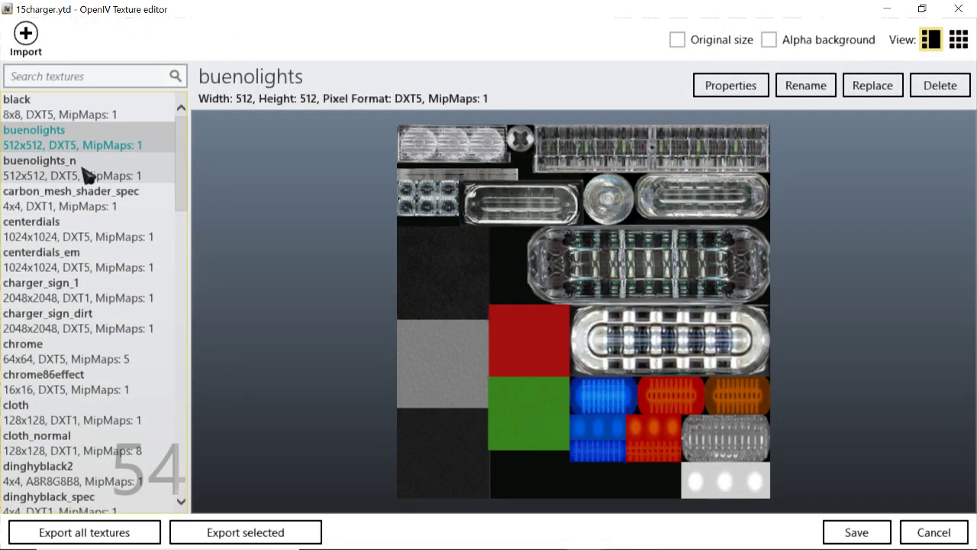
left_click(109, 114)
left_click(115, 139)
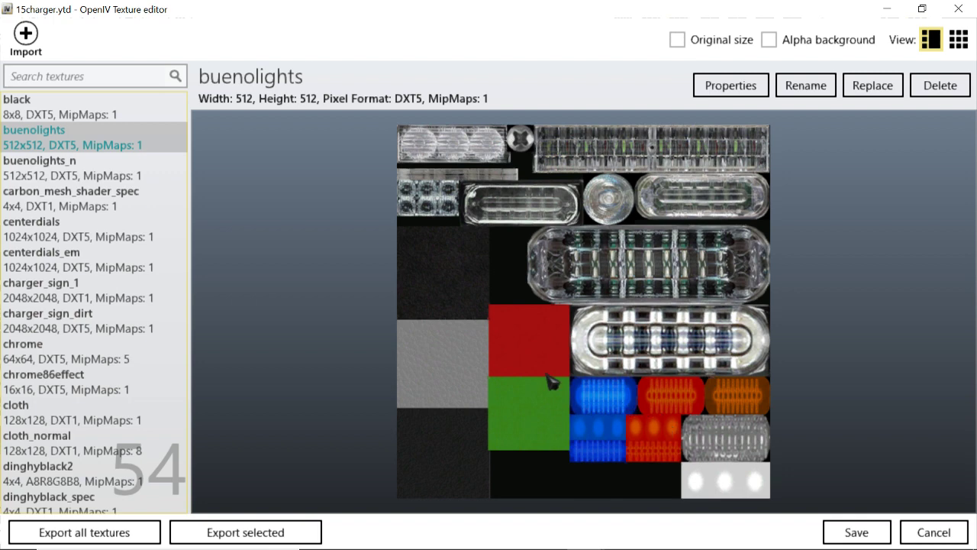
left_click(214, 537)
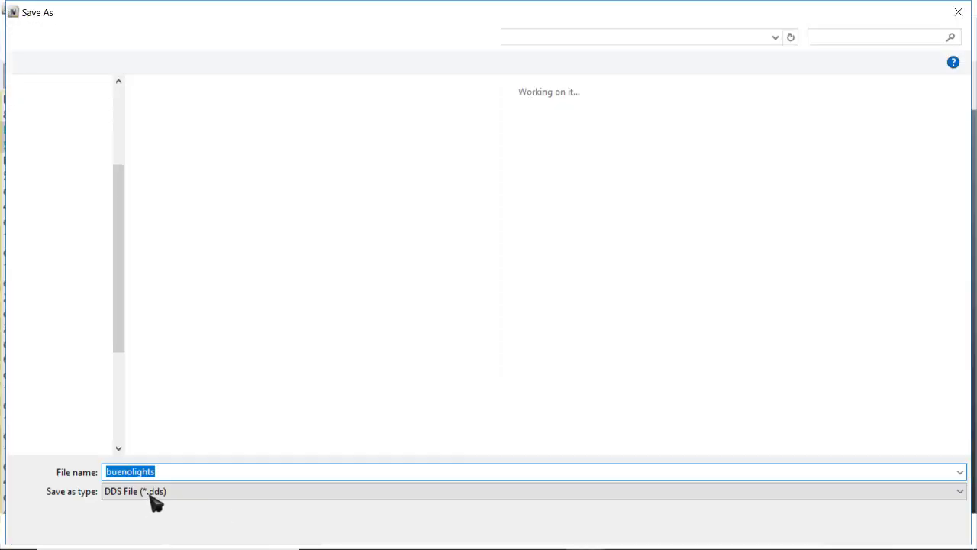
left_click(153, 495)
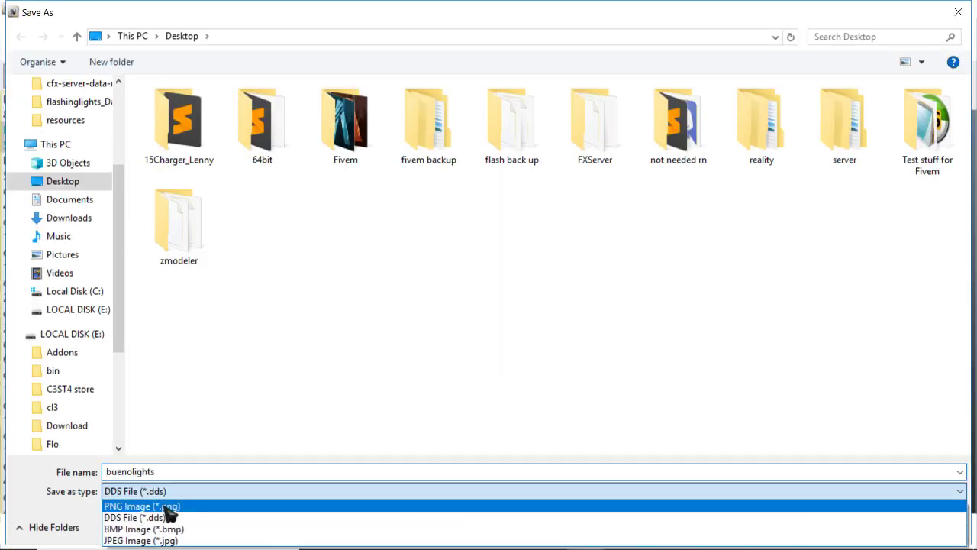
left_click(203, 510)
left_click(839, 533)
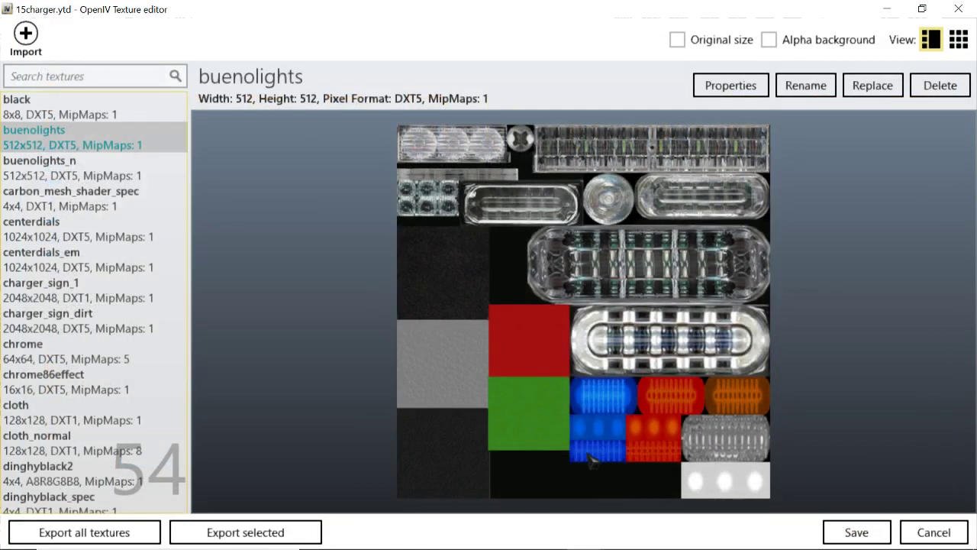
Examine the textures from buenolights_n through dinghyblack_spec for emergency light graphics.
left_click(94, 175)
left_click(88, 205)
left_click(91, 230)
left_click(94, 261)
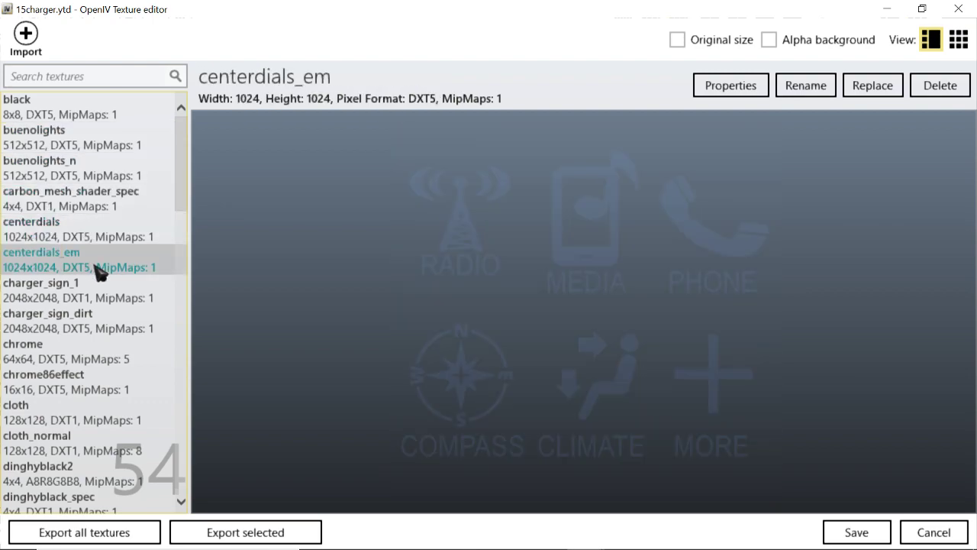
scroll(94, 210, "down", 1)
left_click(98, 238)
left_click(99, 263)
left_click(99, 290)
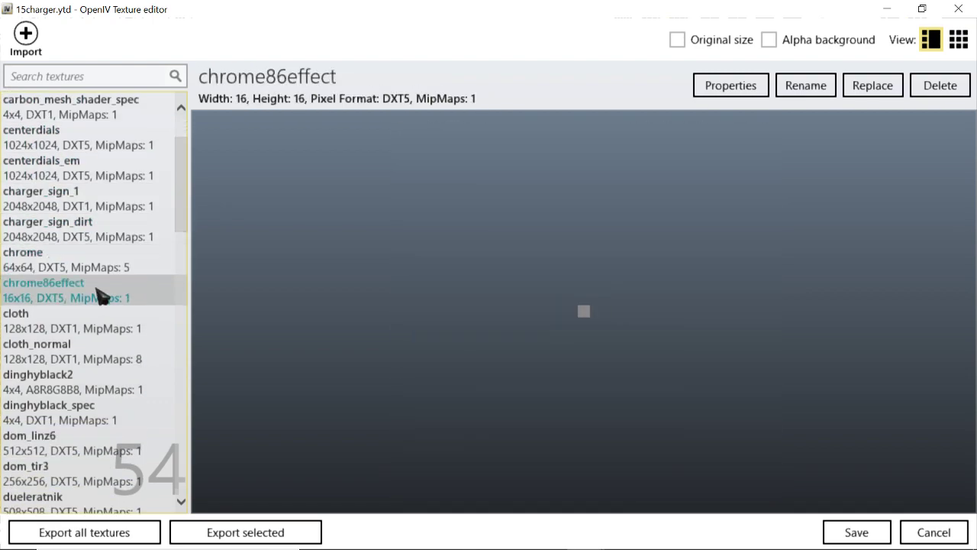
scroll(101, 283, "down", 1)
left_click(107, 240)
left_click(111, 271)
left_click(113, 297)
left_click(111, 321)
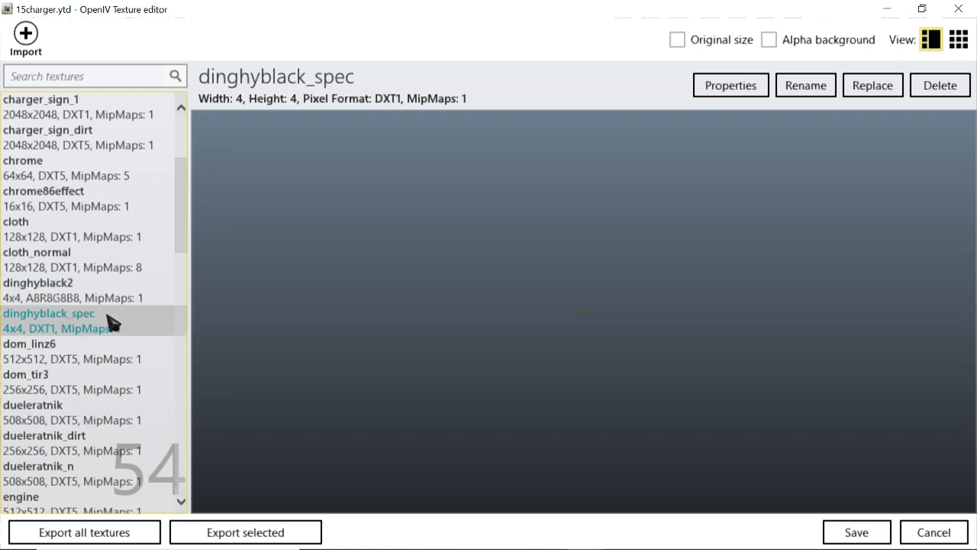
scroll(109, 267, "down", 1)
Export the dom_linz6 texture to the Desktop as a PNG image.
left_click(113, 264)
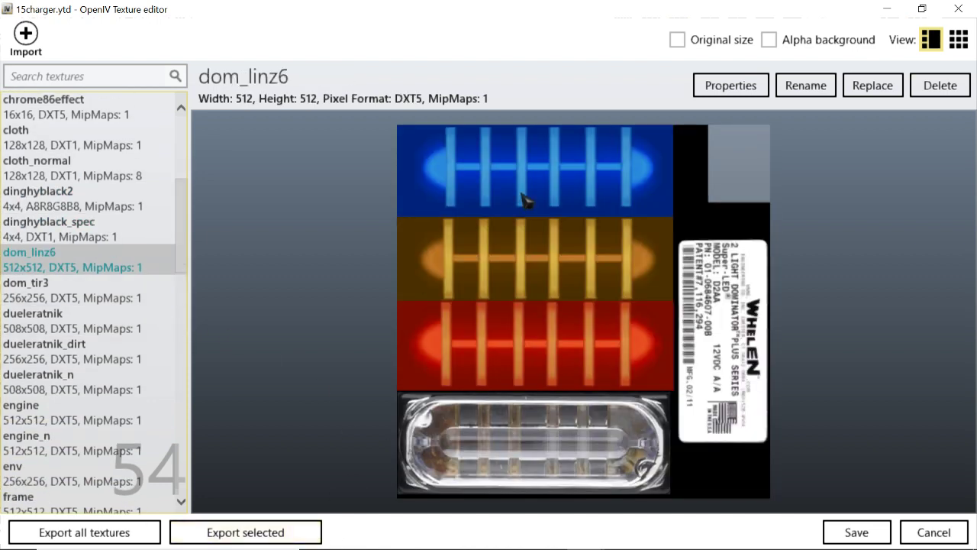
left_click(245, 532)
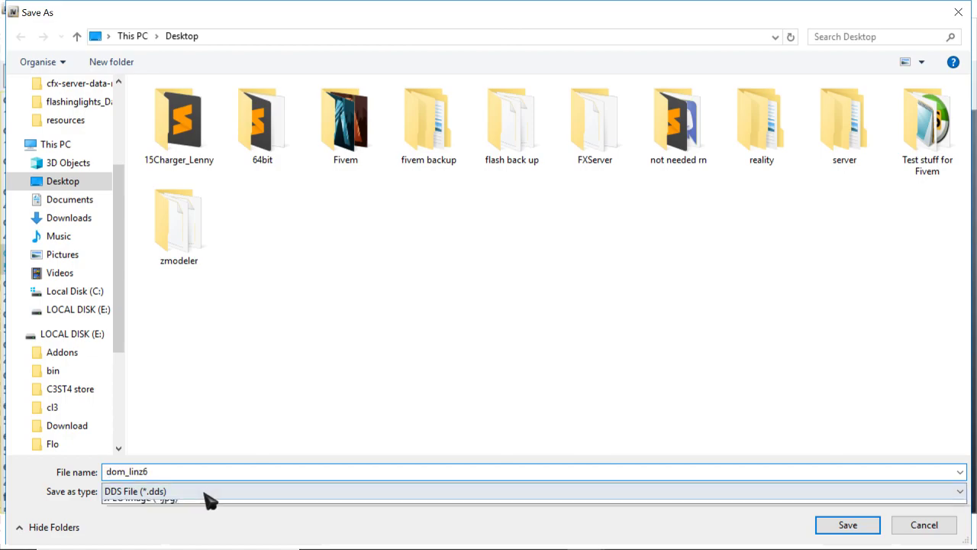
left_click(207, 491)
left_click(534, 512)
left_click(824, 524)
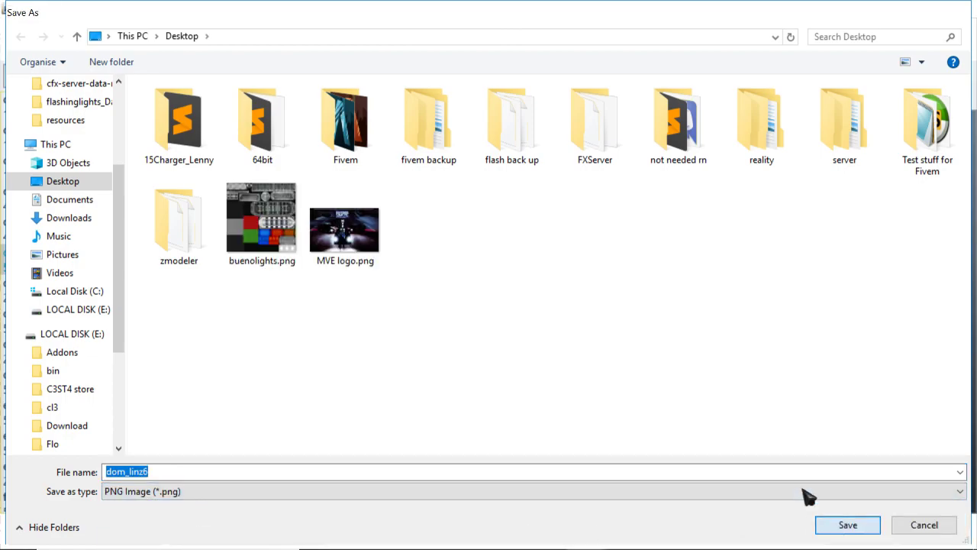
Export the dom_tir3 texture to the Desktop as a PNG image.
left_click(42, 282)
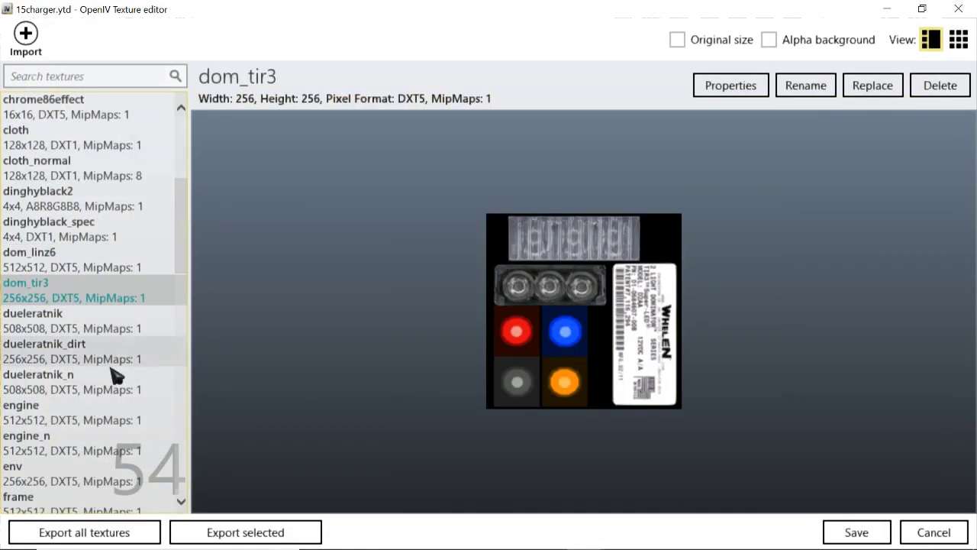
left_click(252, 532)
left_click(187, 491)
left_click(192, 504)
left_click(840, 528)
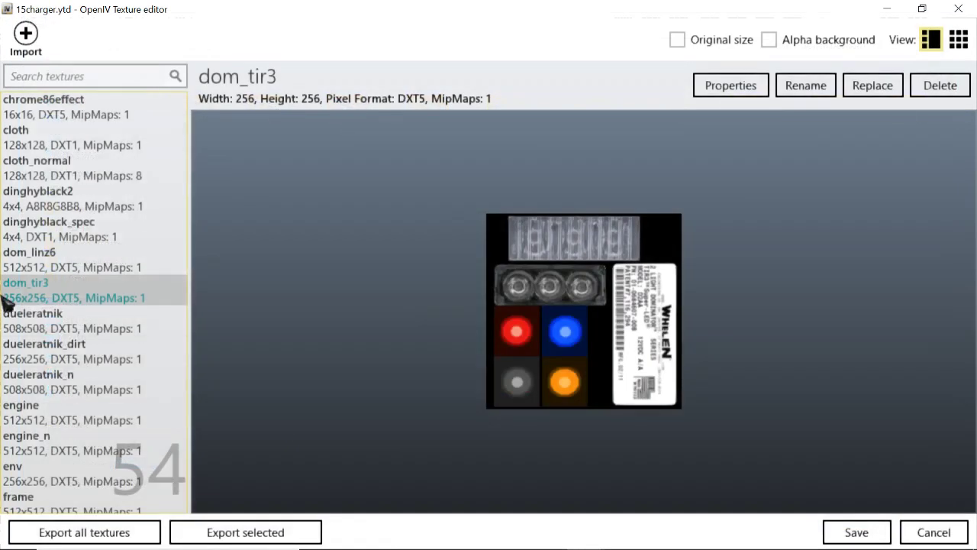
Examine the textures from dueleratnik through raptor_bump for further emergency light graphics.
left_click(90, 324)
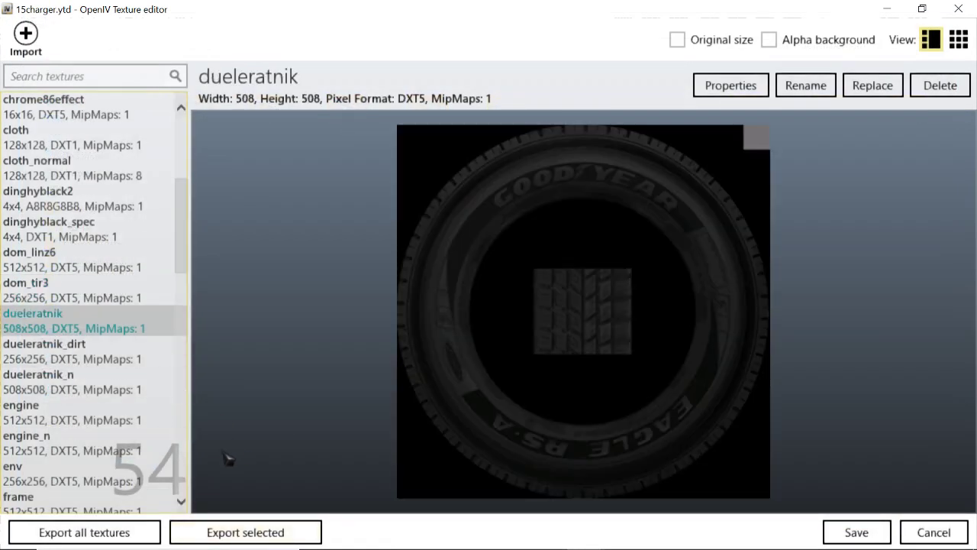
left_click(94, 362)
left_click(98, 386)
left_click(102, 414)
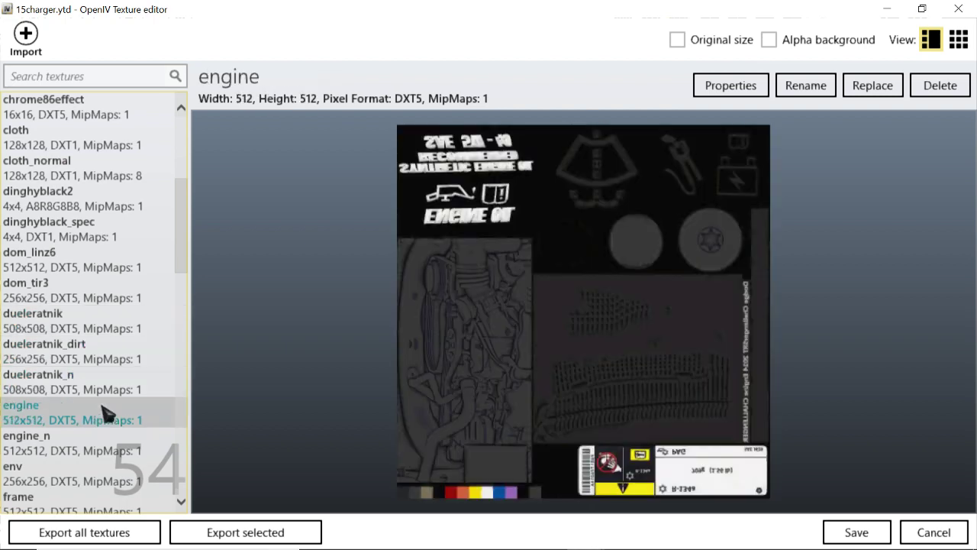
scroll(105, 412, "down", 1)
left_click(99, 358)
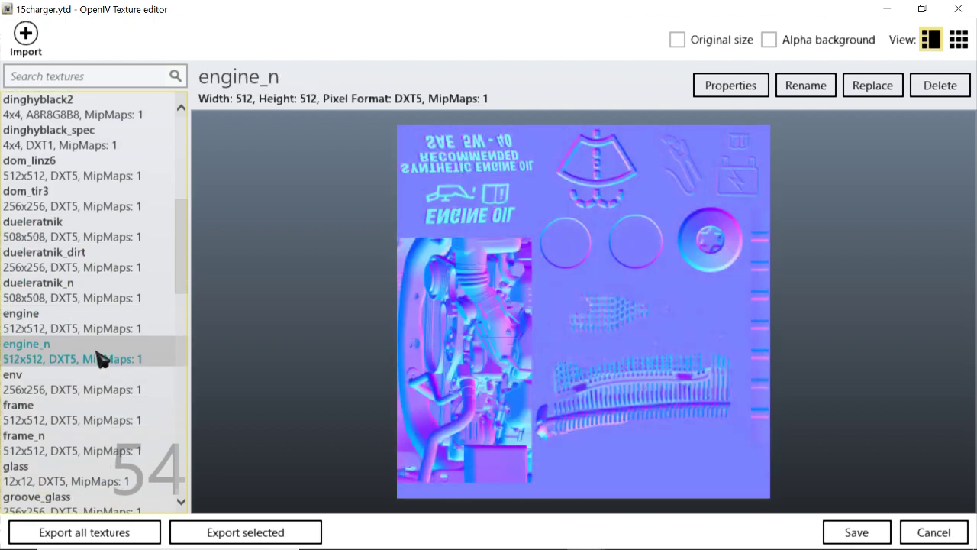
left_click(98, 383)
left_click(84, 414)
scroll(92, 428, "down", 1)
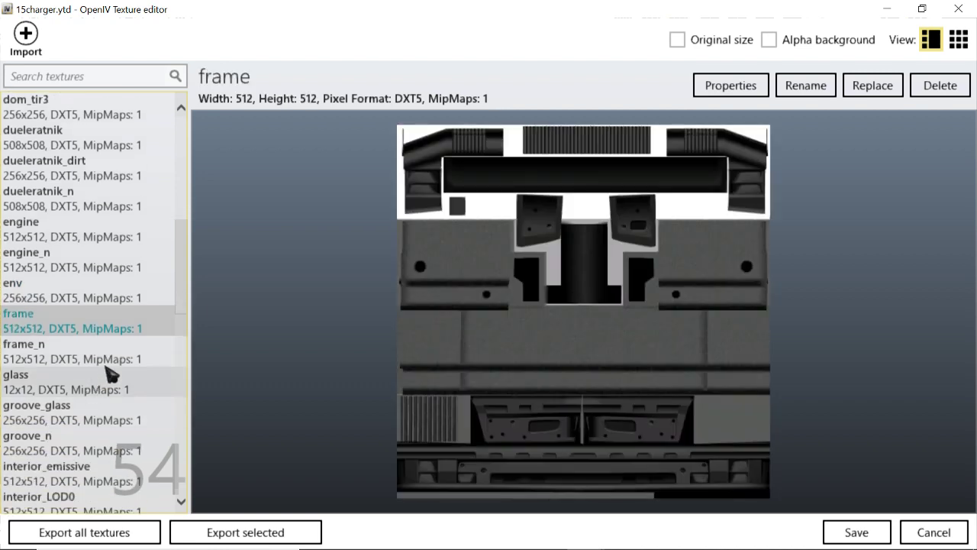
left_click(113, 381)
left_click(115, 407)
scroll(120, 407, "down", 1)
left_click(105, 360)
left_click(109, 386)
left_click(115, 416)
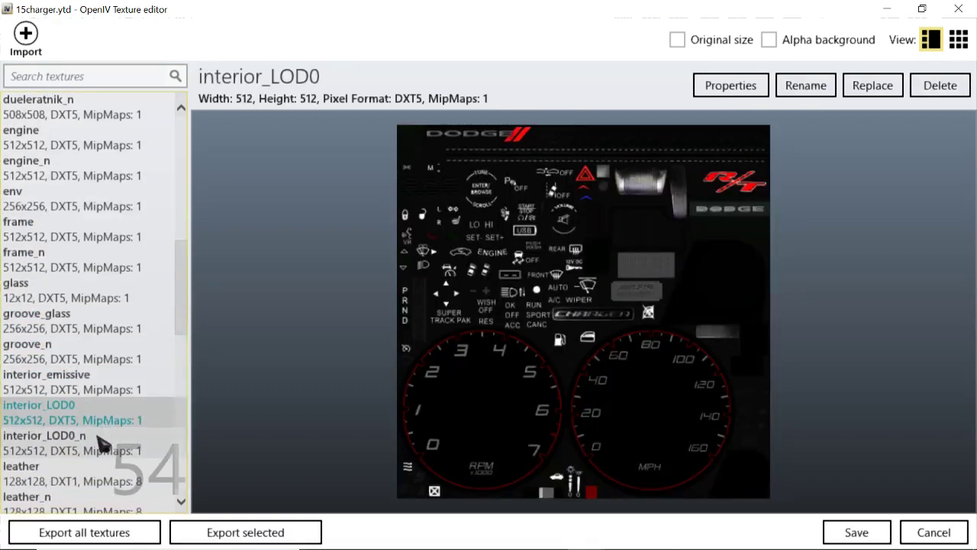
left_click(100, 439)
scroll(99, 439, "down", 1)
left_click(91, 391)
left_click(91, 421)
left_click(76, 452)
left_click(82, 465)
left_click(76, 443)
left_click(81, 465)
scroll(78, 464, "down", 1)
scroll(85, 427, "down", 1)
left_click(92, 385)
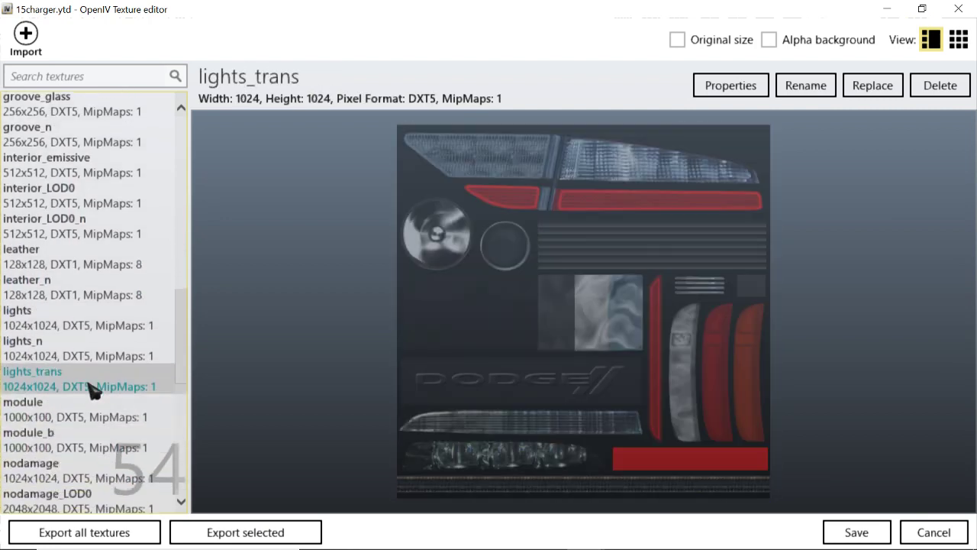
left_click(86, 416)
left_click(23, 452)
scroll(24, 428, "down", 1)
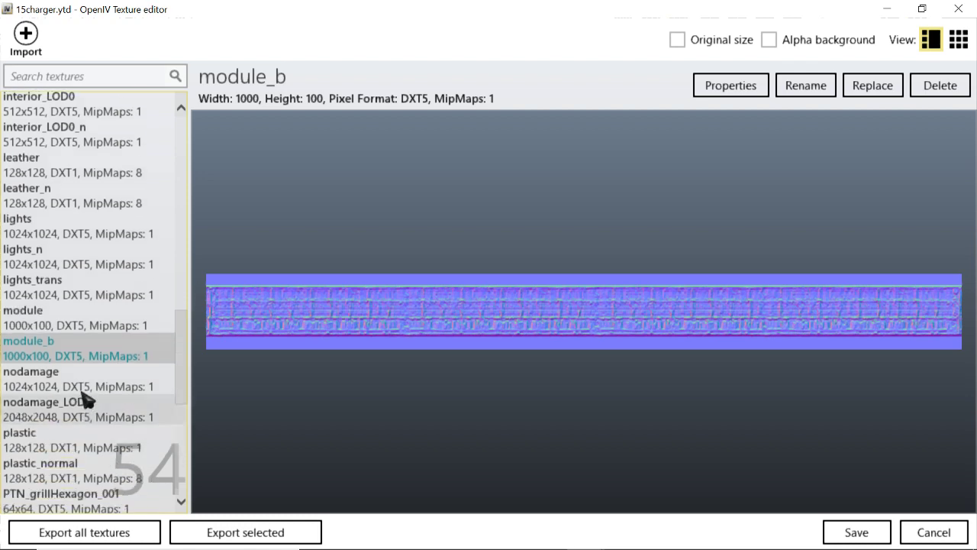
left_click(84, 413)
left_click(82, 432)
scroll(79, 424, "down", 1)
left_click(77, 385)
left_click(88, 413)
left_click(99, 442)
scroll(71, 447, "down", 1)
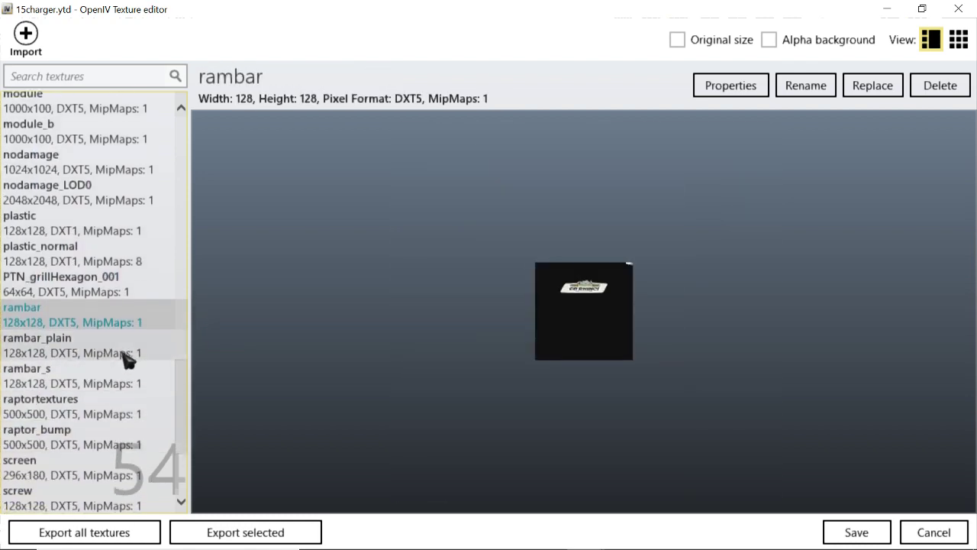
left_click(66, 352)
left_click(99, 412)
left_click(103, 433)
Export the raptortextures texture to the Desktop as a PNG image.
left_click(76, 408)
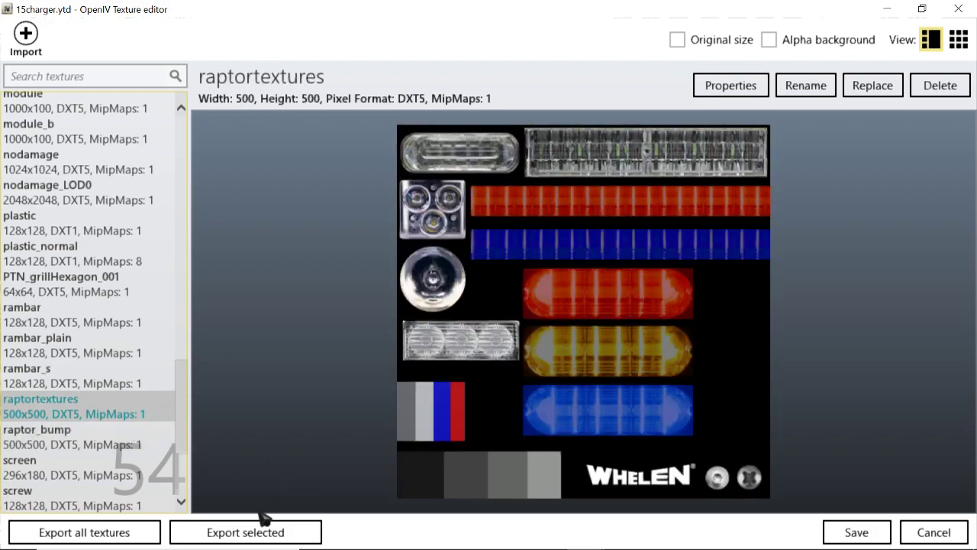
left_click(275, 533)
left_click(183, 496)
left_click(247, 510)
left_click(820, 525)
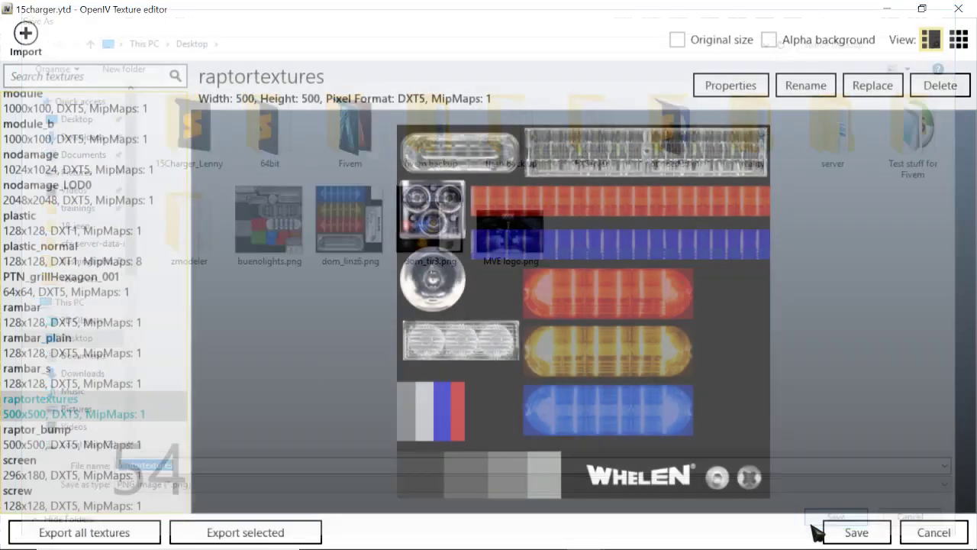
Check the remaining textures from raptor_bump through undercarriage_n, and close the texture editor without saving.
scroll(122, 412, "down", 1)
left_click(107, 352)
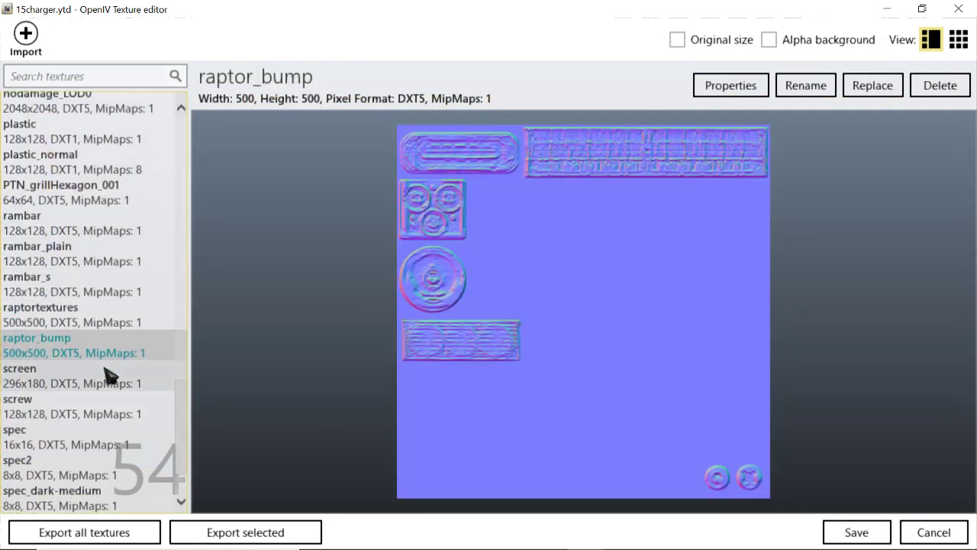
left_click(99, 382)
left_click(107, 412)
left_click(107, 464)
scroll(99, 449, "down", 1)
left_click(99, 442)
left_click(103, 469)
left_click(119, 493)
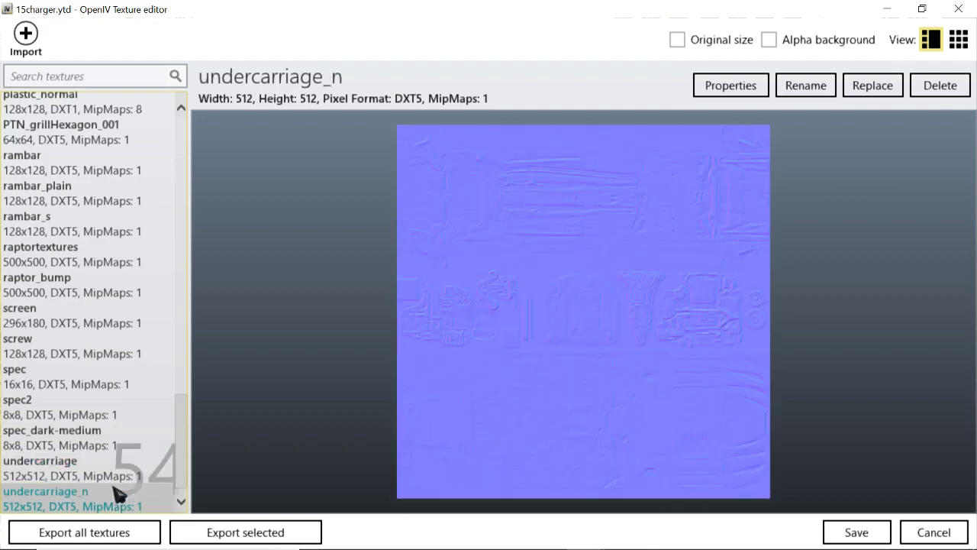
left_click(939, 534)
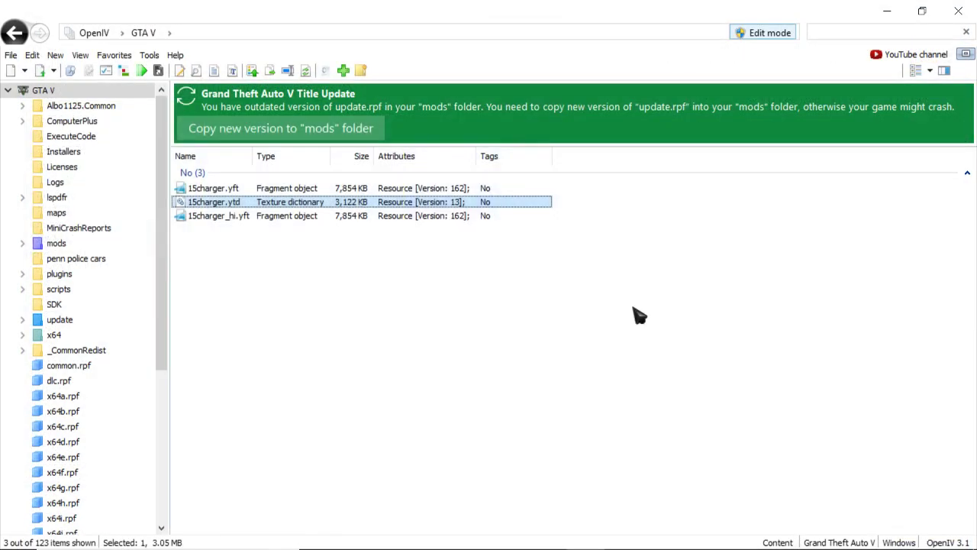
Minimize OpenIV, then find and launch paint.net.
left_click(887, 11)
left_click(163, 538)
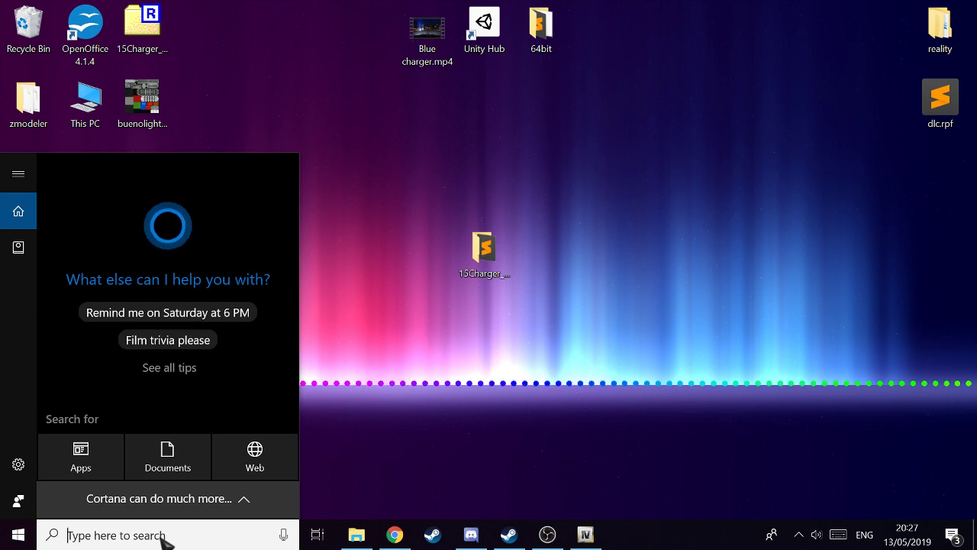
type("pain")
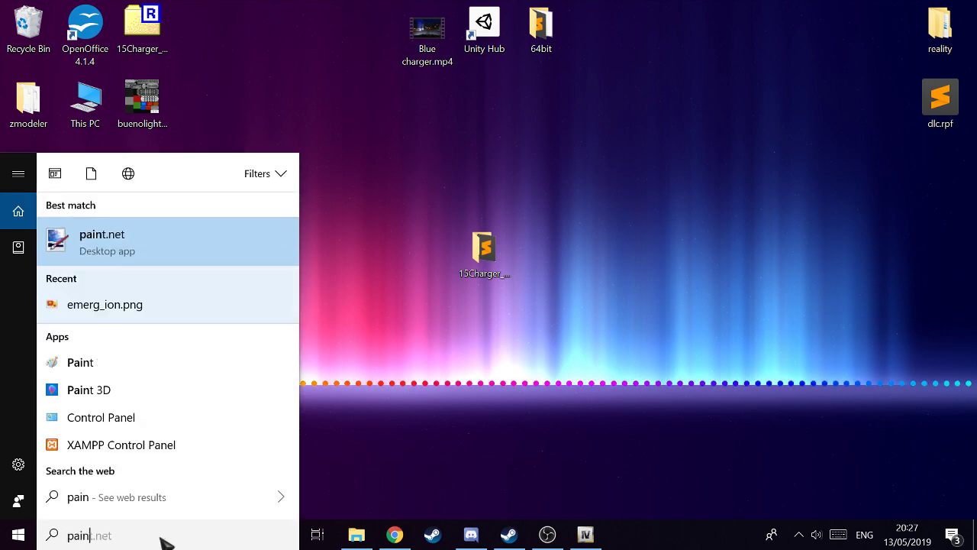
key("Return")
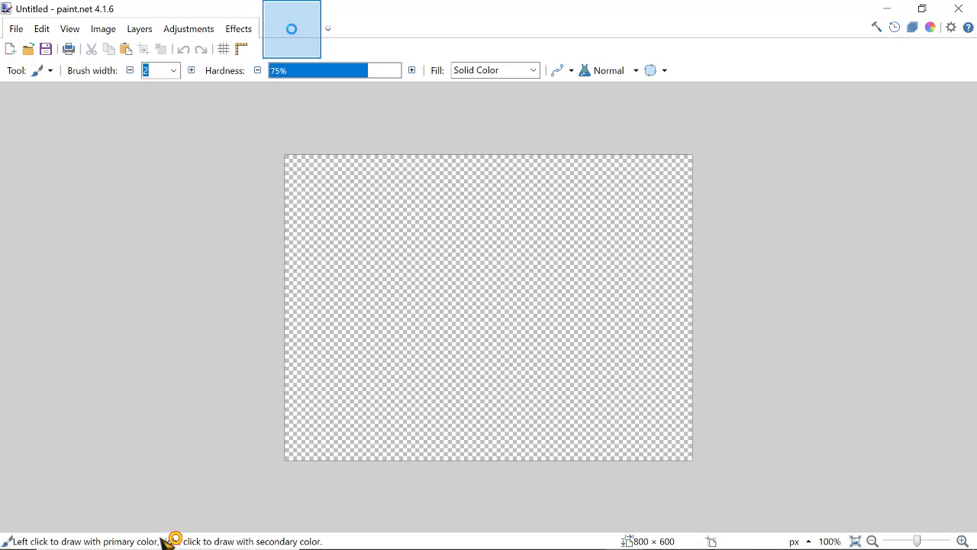
Open the Desktop images buenolights, dom_linz6, dom_tir3 and raptortextures as separate images in paint.net, and maximize its window.
mouse_move(436, 17)
left_mouse_down()
mouse_move(654, 109)
mouse_move(608, 66)
left_mouse_up()
mouse_move(244, 408)
left_mouse_down()
mouse_move(205, 136)
mouse_move(118, 81)
mouse_move(129, 84)
left_mouse_up()
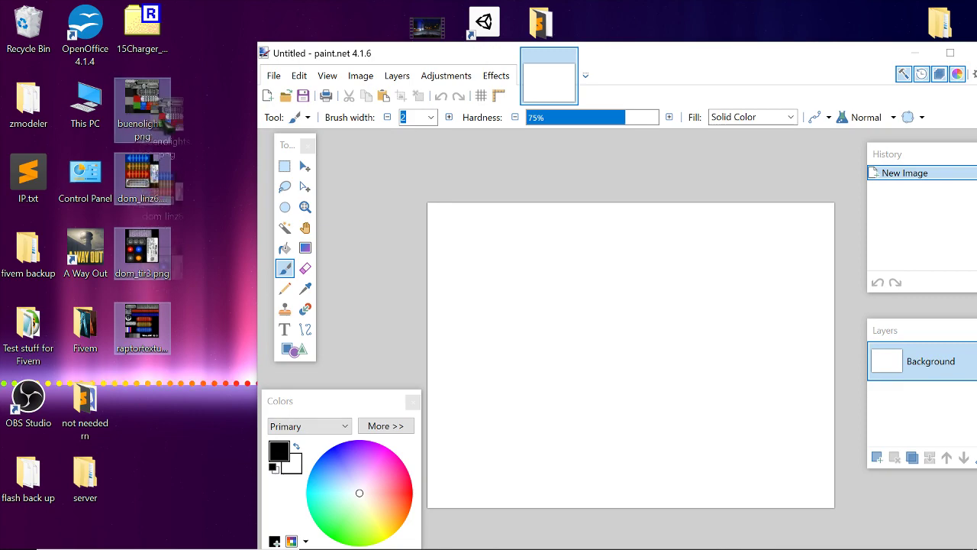
left_click_drag(501, 261, 508, 273)
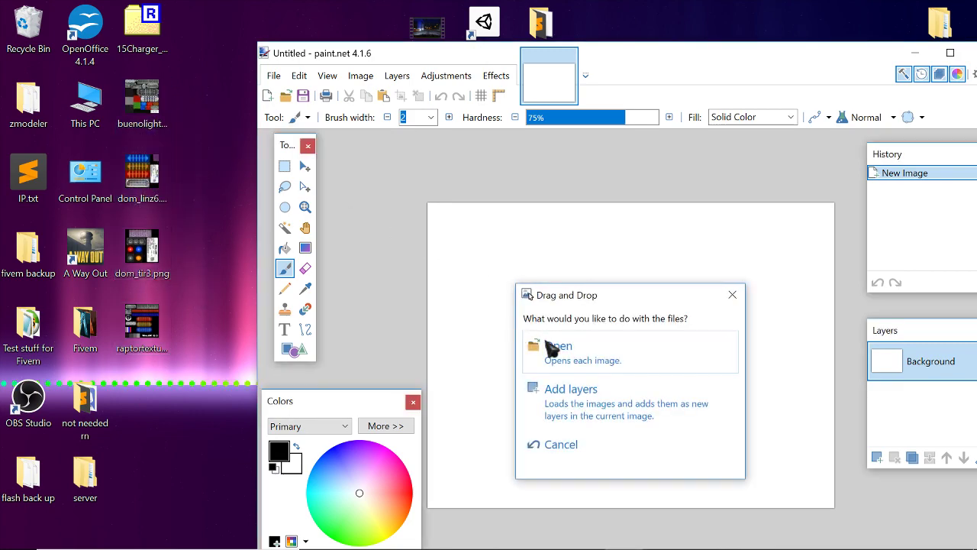
left_click(531, 342)
left_click_drag(458, 54, 463, 16)
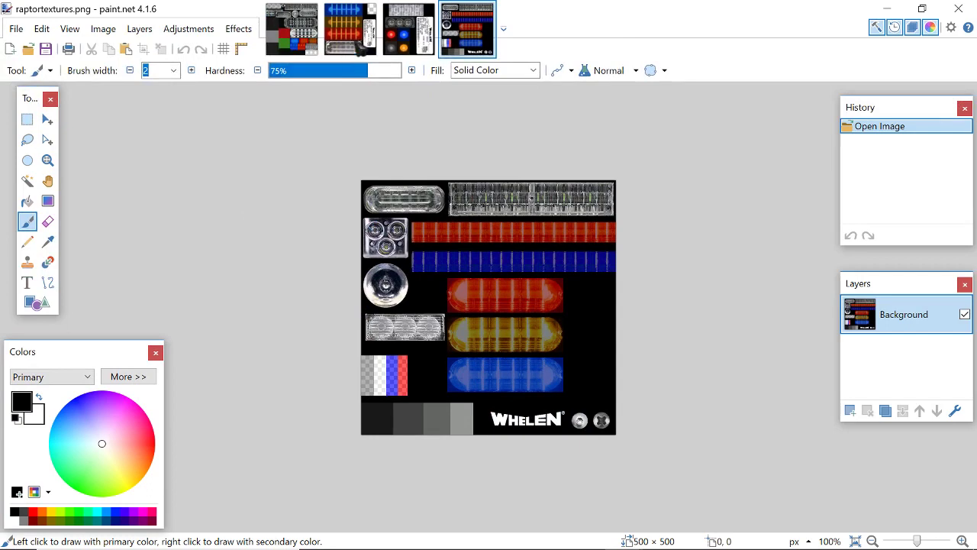
In buenolights.png, make a rectangular selection of about 93 × 52 px tightly around the blue oval light.
left_click(290, 38)
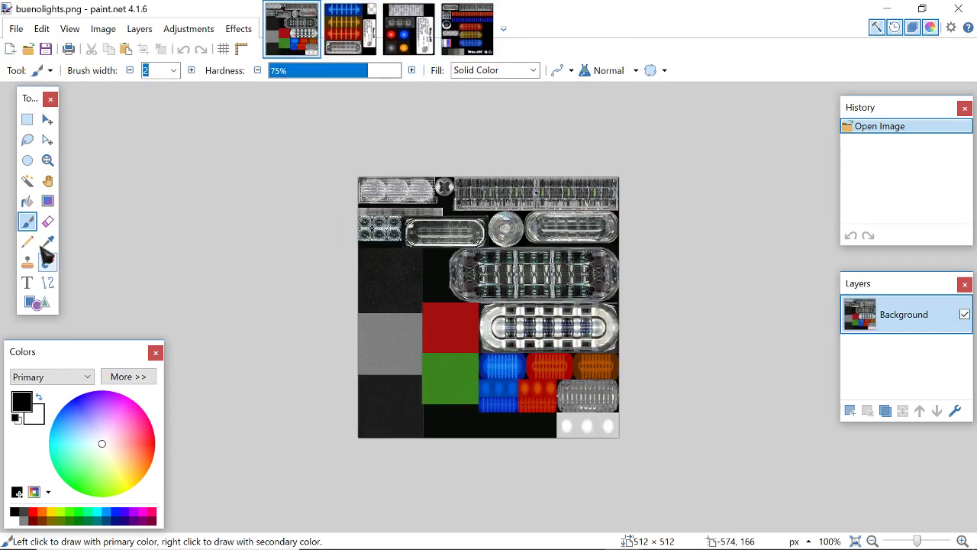
left_click(24, 120)
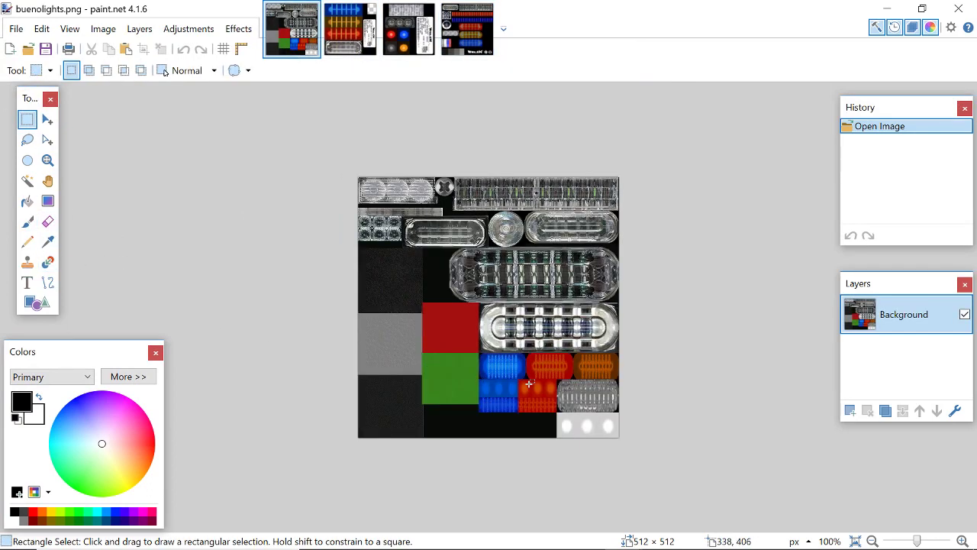
scroll(491, 378, "up", 1)
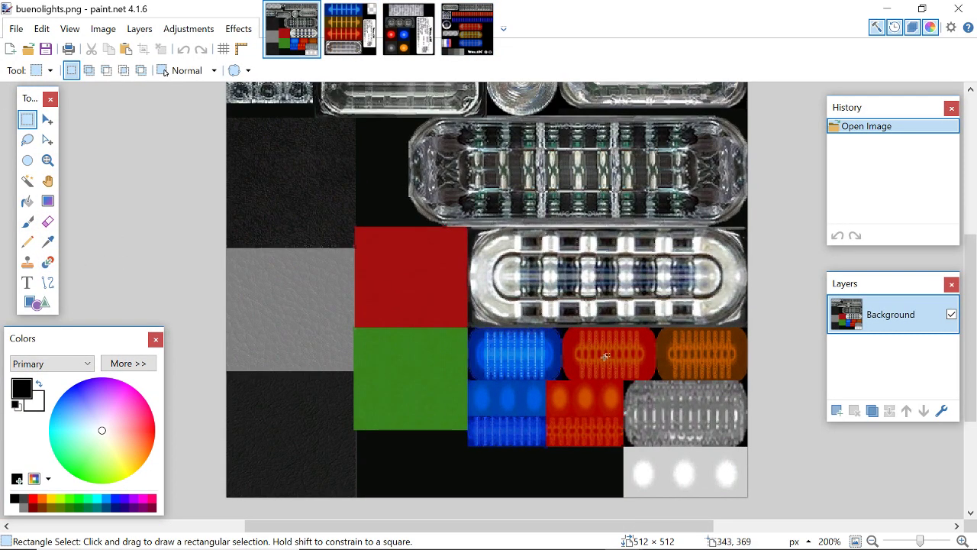
scroll(472, 330, "up", 1)
left_click_drag(464, 325, 586, 391)
scroll(471, 403, "up", 4)
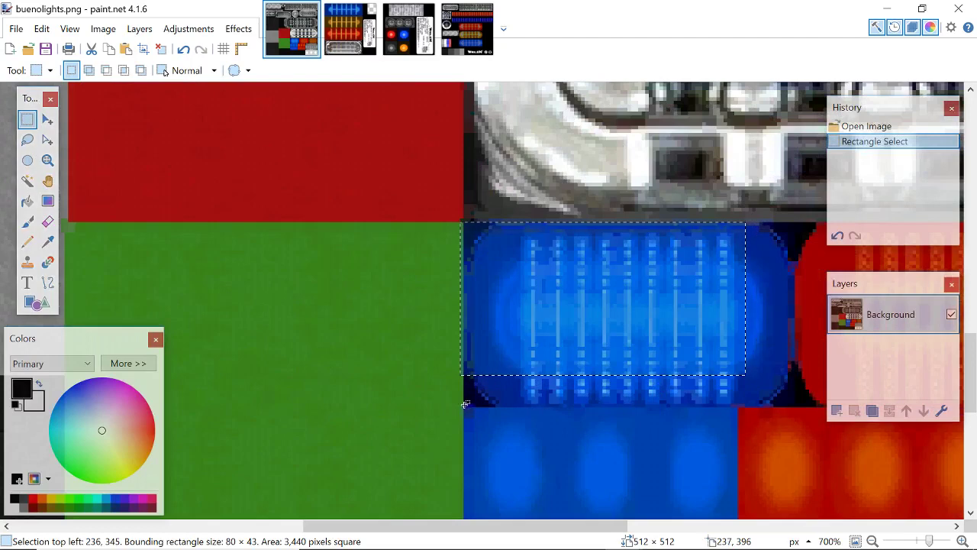
left_click_drag(465, 405, 794, 222)
scroll(692, 374, "down", 4)
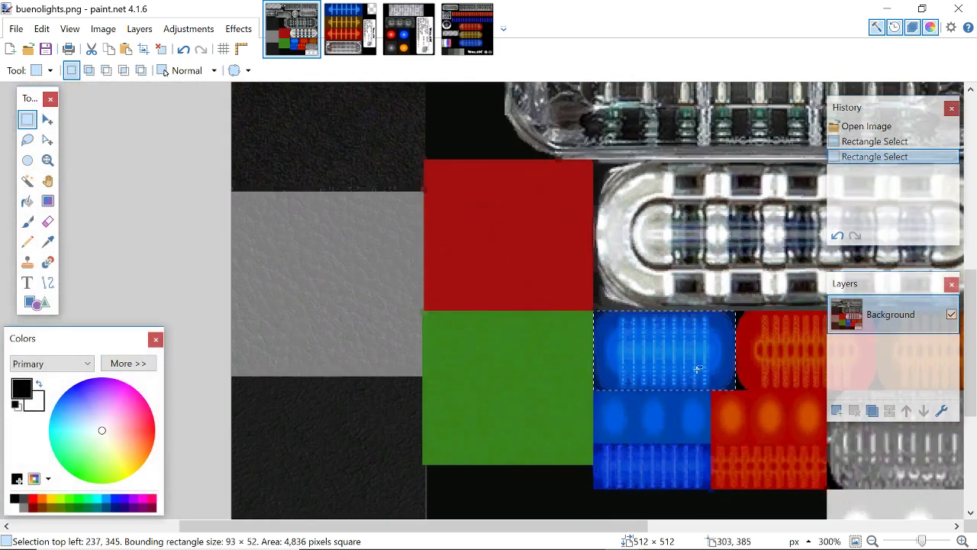
Copy the blue oval light and paste it over the red and orange oval lights beside it, deselecting each copy.
scroll(706, 372, "right", 3)
key("ctrl+c")
key("ctrl+v")
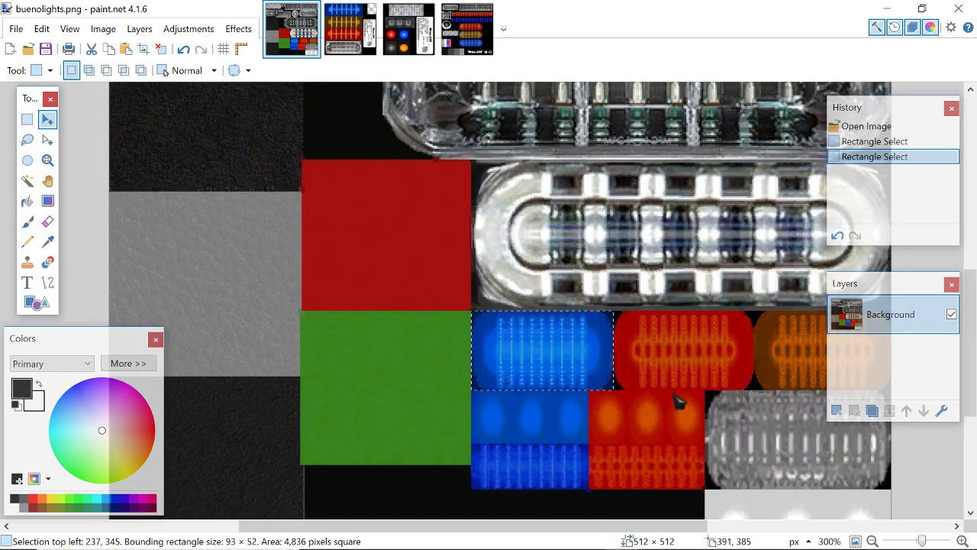
scroll(580, 401, "right", 2)
scroll(573, 401, "right", 2)
left_click_drag(530, 404, 651, 400)
key("ctrl+d")
key("ctrl+v")
left_click_drag(512, 400, 790, 401)
key("ctrl+d")
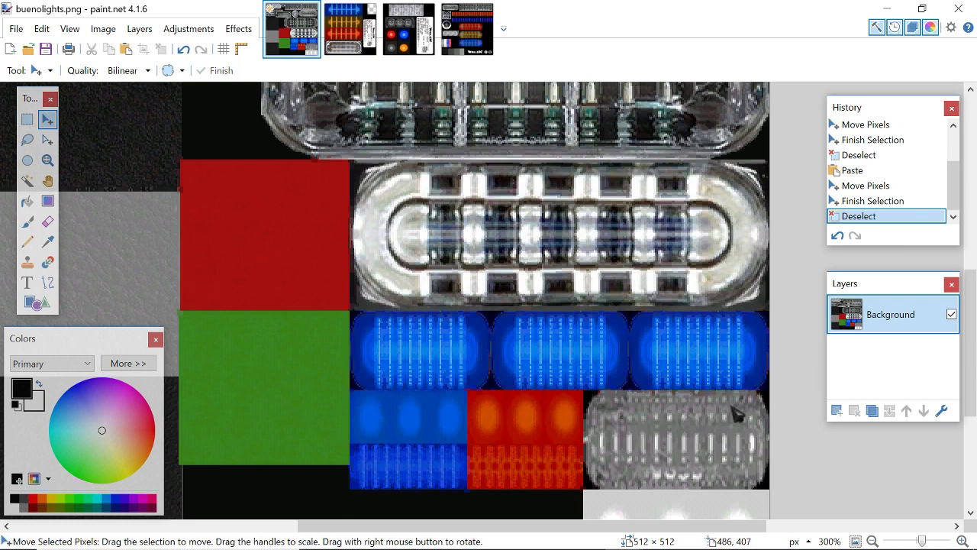
Make a rectangular selection of about 77 × 36 px tightly around the blue panel with three round spots.
left_click(27, 119)
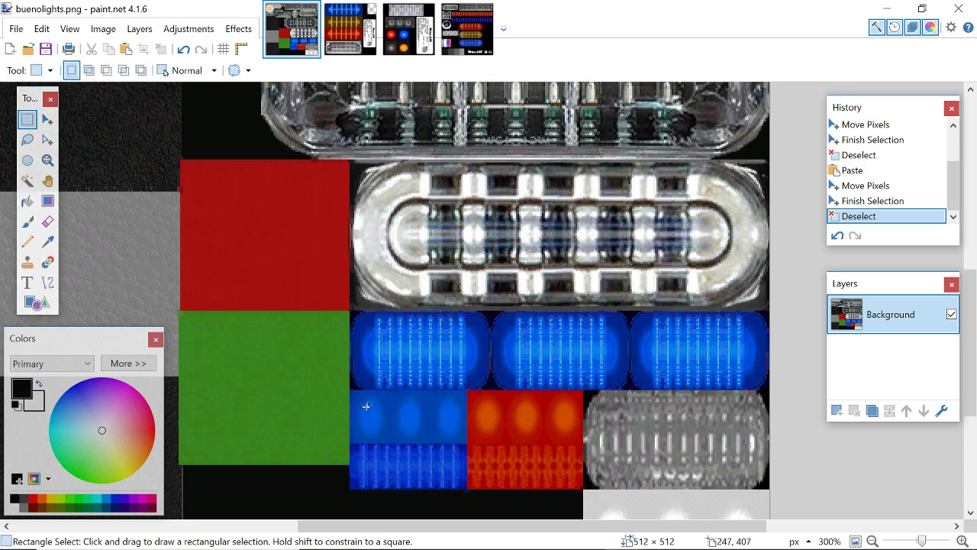
scroll(362, 405, "up", 3)
mouse_move(333, 374)
left_mouse_down()
mouse_move(480, 468)
mouse_move(524, 479)
left_mouse_up()
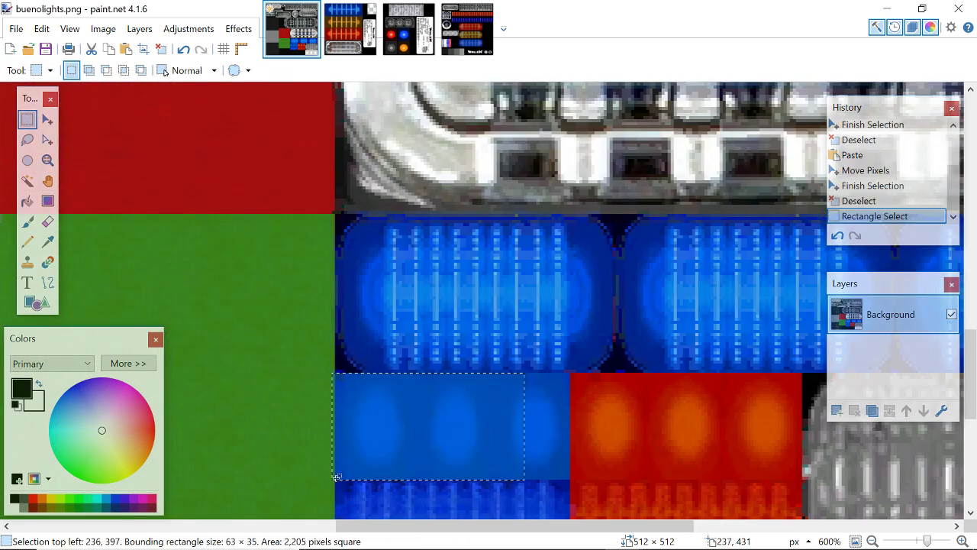
left_click_drag(335, 478, 481, 422)
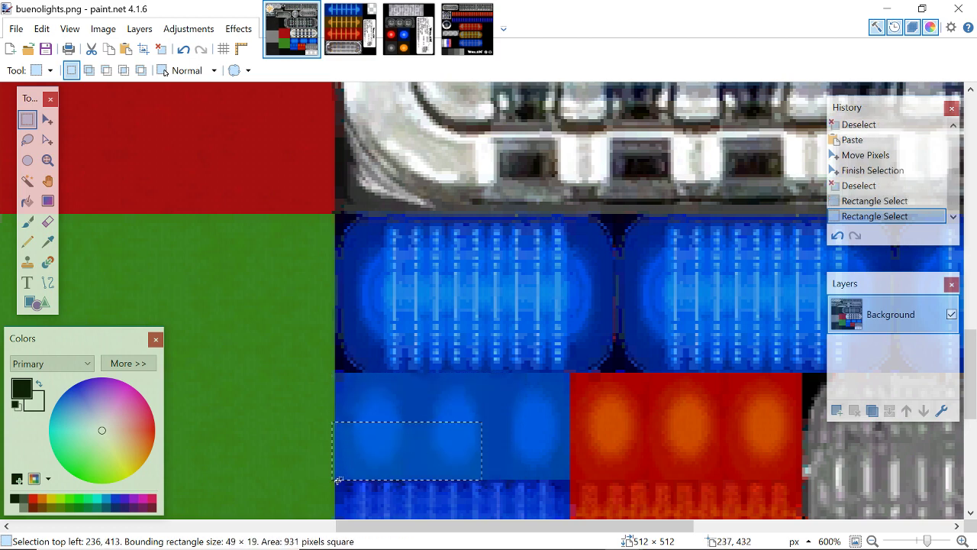
left_click_drag(335, 479, 568, 374)
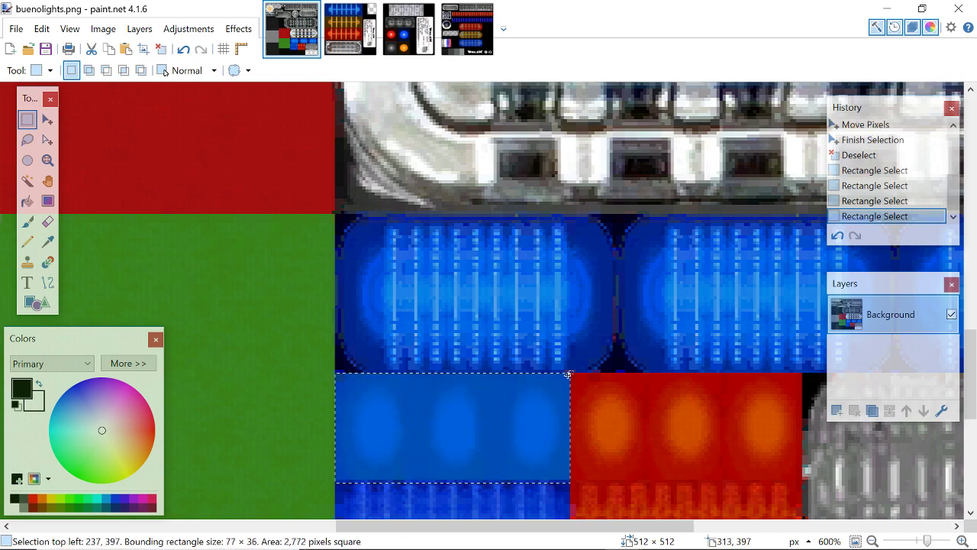
Copy the blue three-spot panel and paste it over the red and orange three-spot panel beside it, deselecting the copy.
key("ctrl+v")
scroll(580, 500, "down", 2)
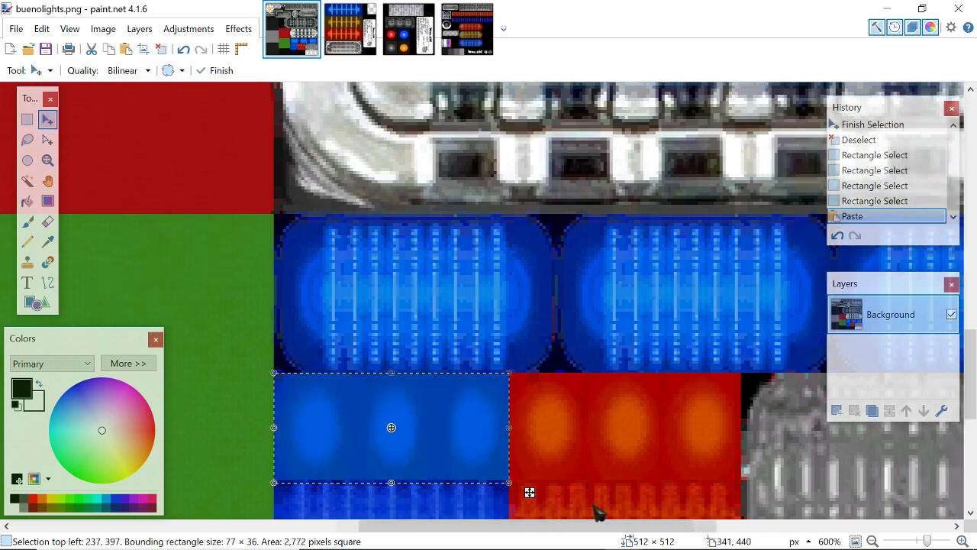
scroll(574, 509, "right", 2)
scroll(574, 507, "right", 2)
scroll(568, 504, "down", 2)
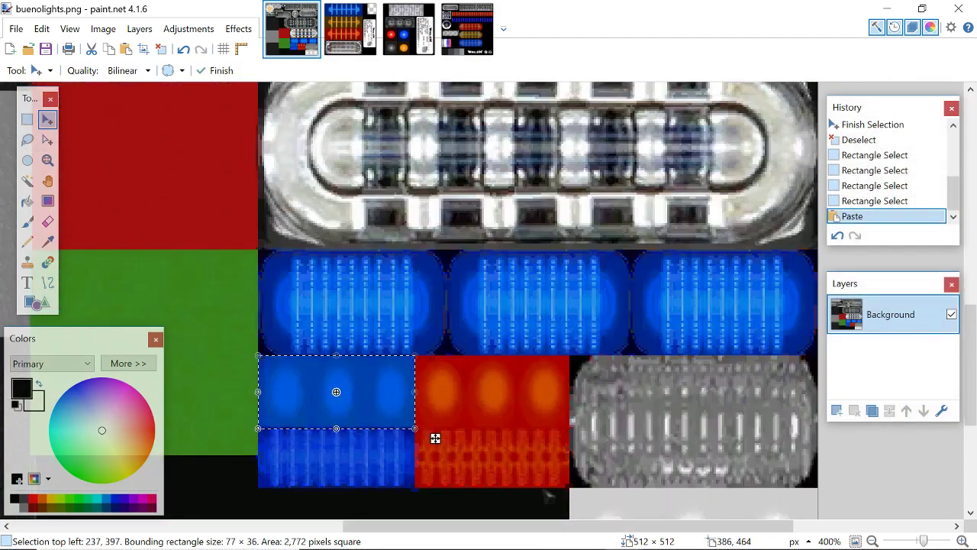
left_click_drag(435, 437, 594, 438)
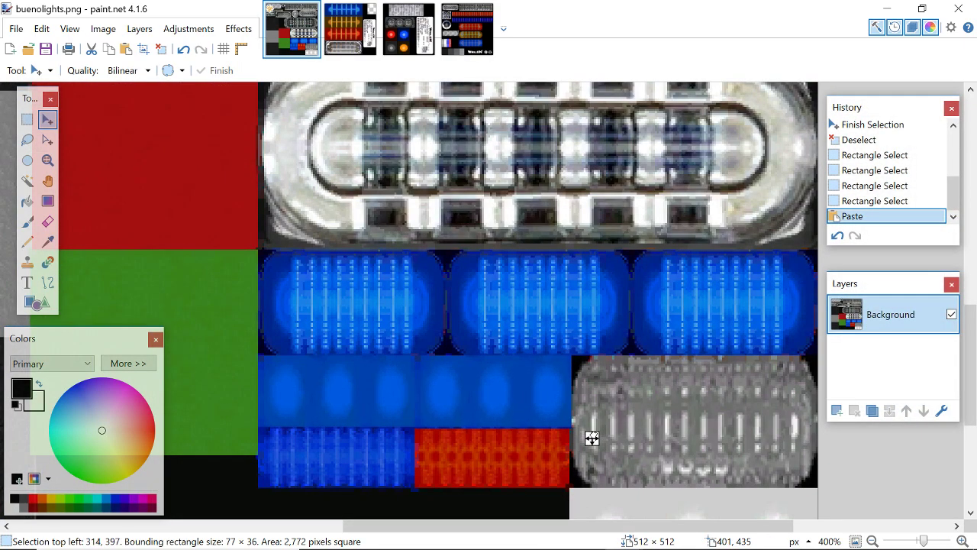
key("ctrl+d")
Make a rectangular selection of about 77 × 30 px around the ribbed blue strip below the three-spot panel.
left_click(27, 119)
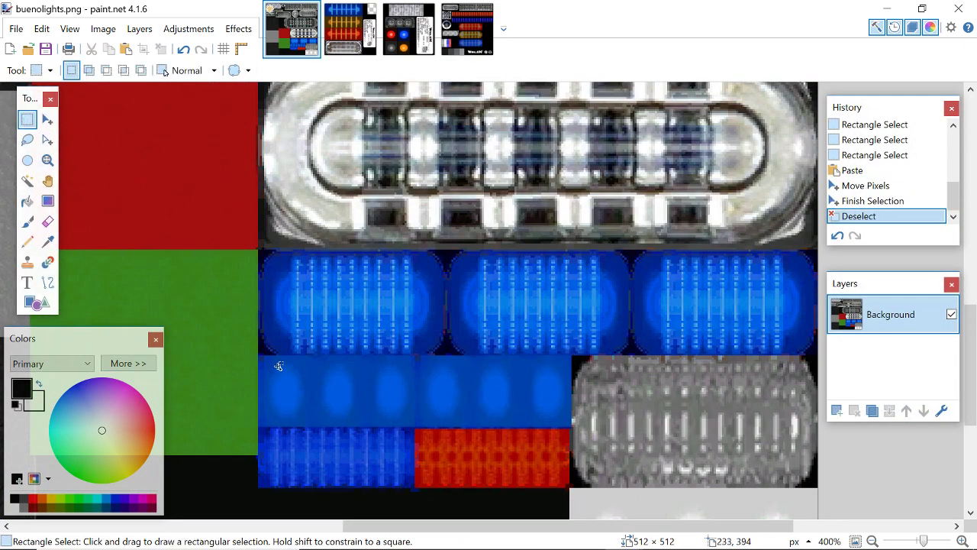
scroll(403, 479, "up", 2, "ctrl")
scroll(419, 456, "down", 1)
left_click_drag(449, 465, 212, 375)
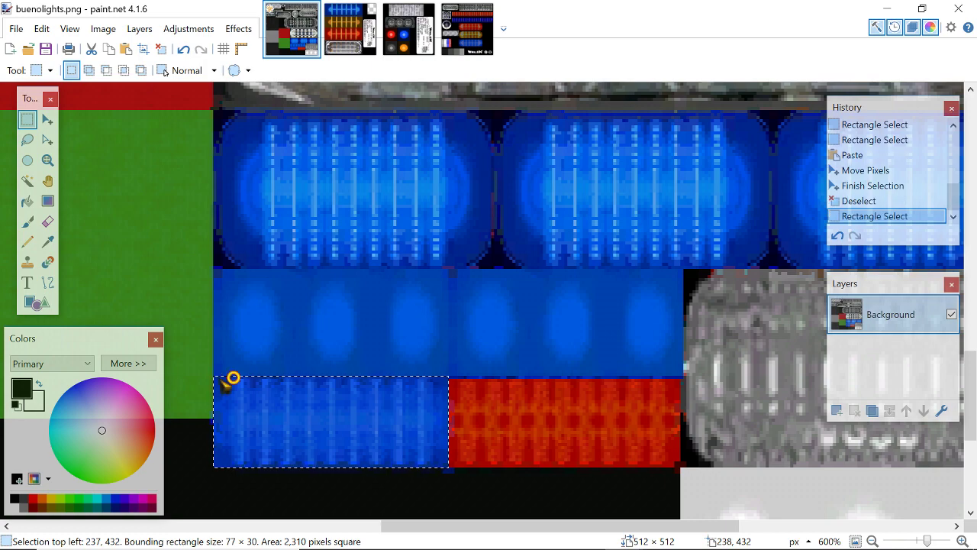
Copy the ribbed blue strip and paste it over the ribbed red strip beside it, deselecting the copy.
scroll(474, 469, "down", 1, "ctrl")
scroll(476, 466, "down", 1, "ctrl")
key("ctrl+v")
left_click_drag(483, 477, 601, 476)
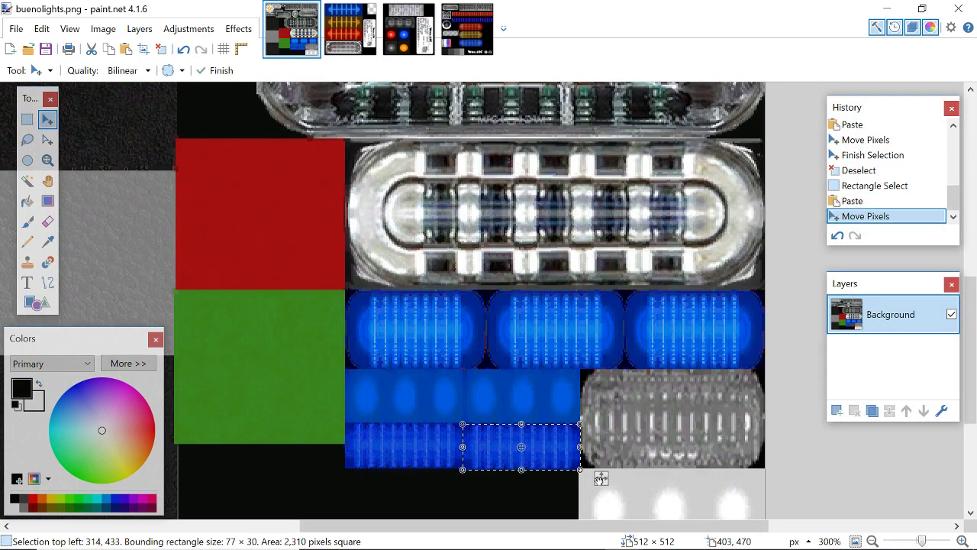
key("ctrl+d")
Save buenolights.png, accepting the save configuration as it is.
scroll(239, 344, "up", 1)
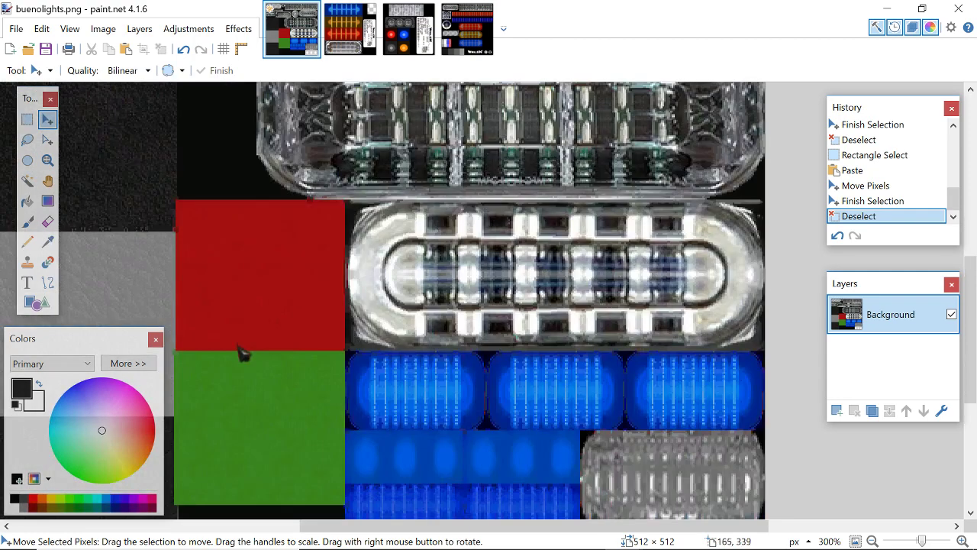
scroll(314, 361, "down", 3, "ctrl")
scroll(315, 360, "up", 2)
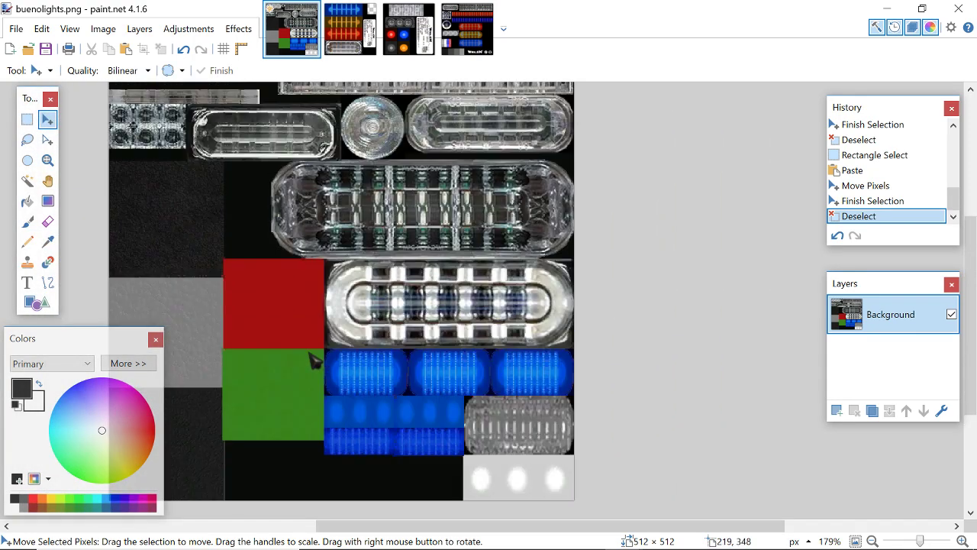
scroll(309, 354, "up", 1)
scroll(309, 355, "down", 2, "ctrl")
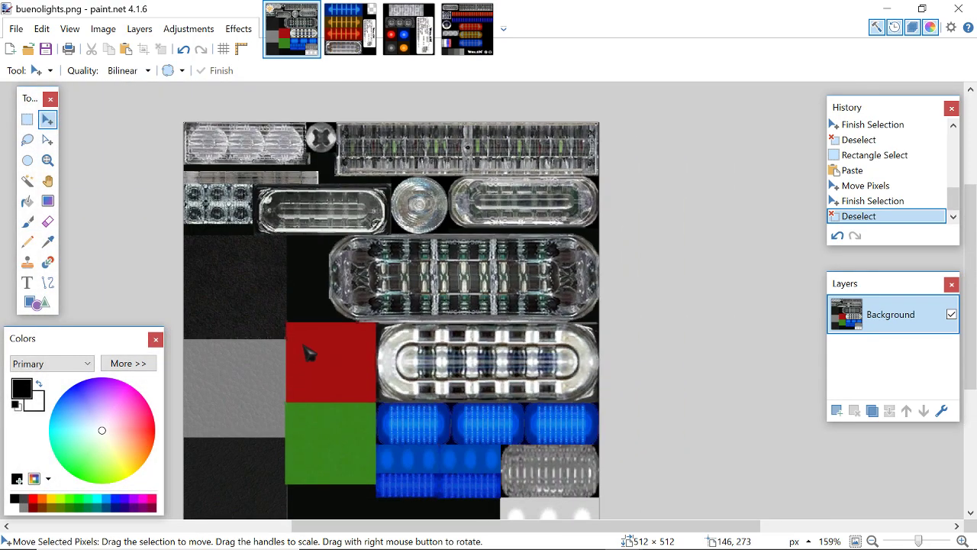
scroll(333, 324, "up", 3)
scroll(423, 332, "down", 2)
key("ctrl+s")
left_click(607, 390)
In dom_linz6.png, make a rectangular selection of about 378 × 125 px around the blue light bar.
left_click(366, 51)
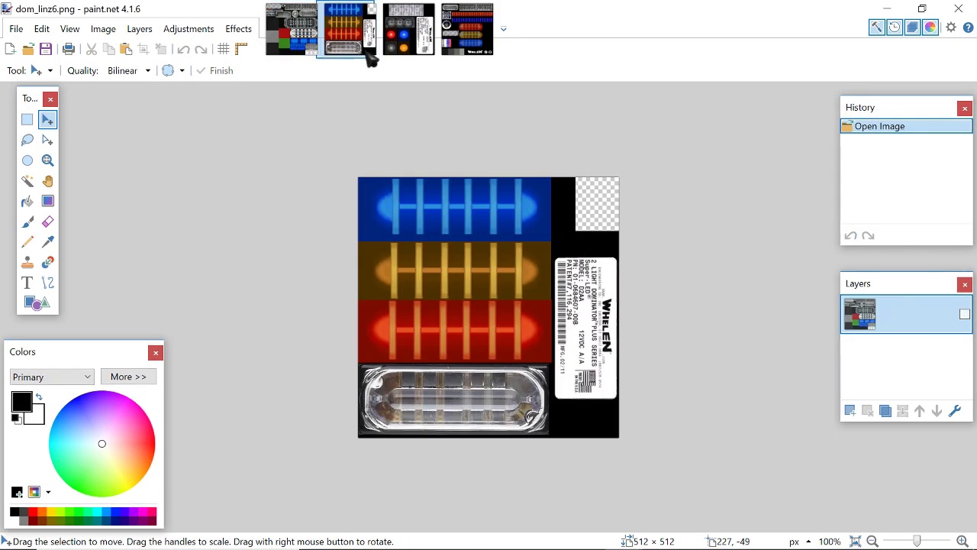
left_click(33, 125)
scroll(510, 229, "up", 2)
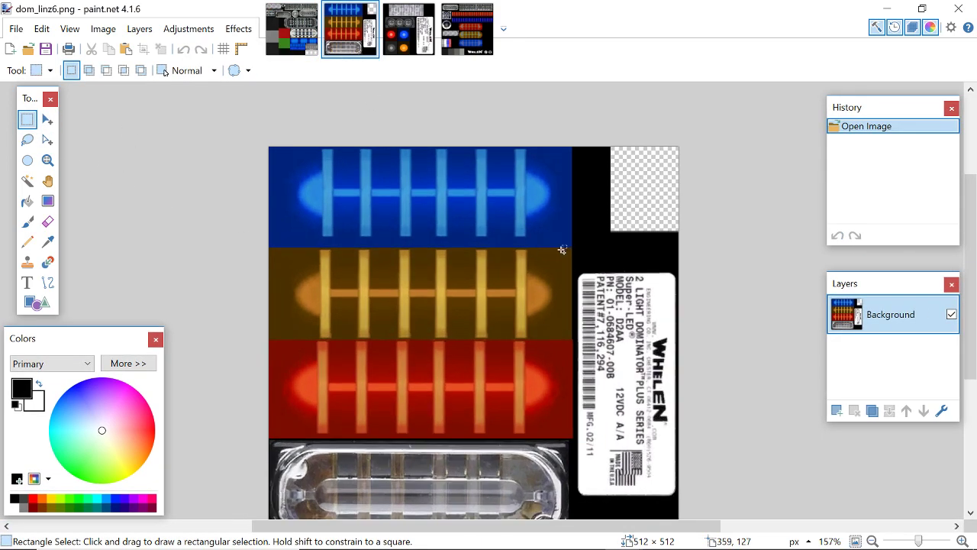
scroll(570, 246, "up", 2)
left_click_drag(573, 248, 493, 273)
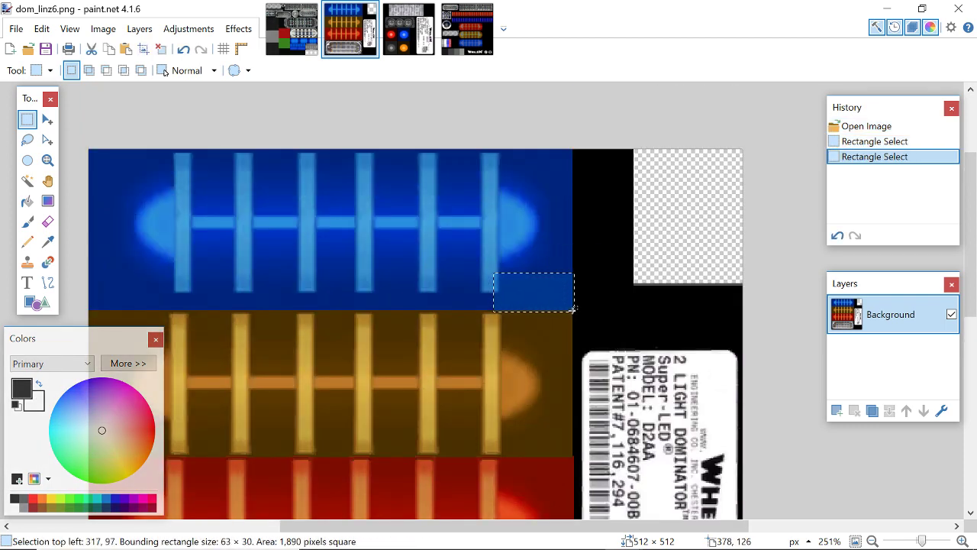
left_click_drag(571, 309, 84, 149)
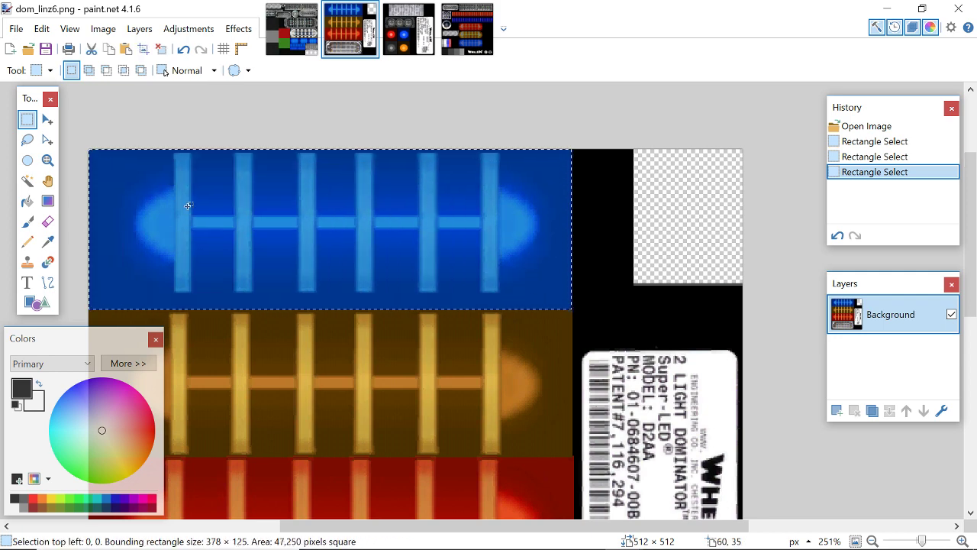
Copy the blue light bar and paste it over the amber bar below it, deselecting the copy.
scroll(321, 267, "down", 3)
scroll(321, 267, "down", 3)
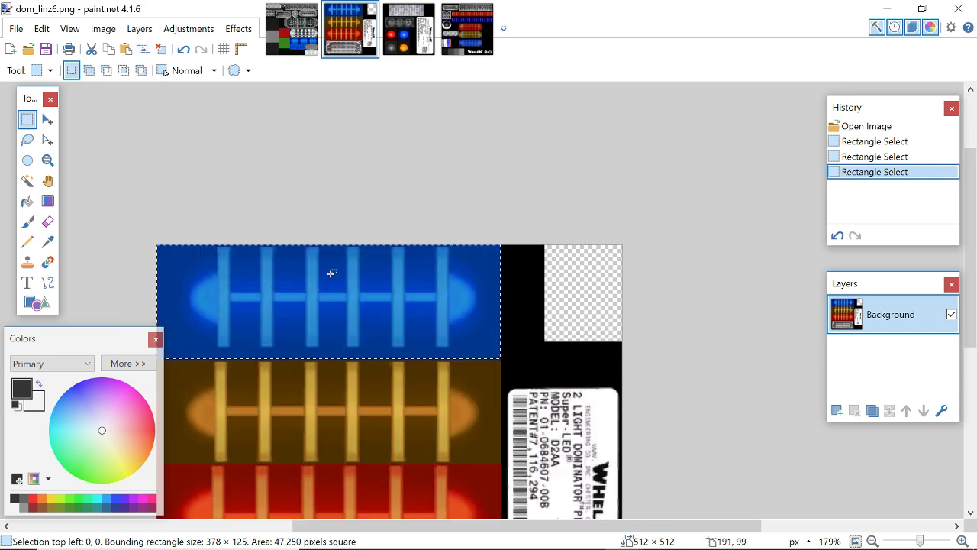
scroll(331, 272, "left", 2)
scroll(331, 273, "down", 1)
key("ctrl+v")
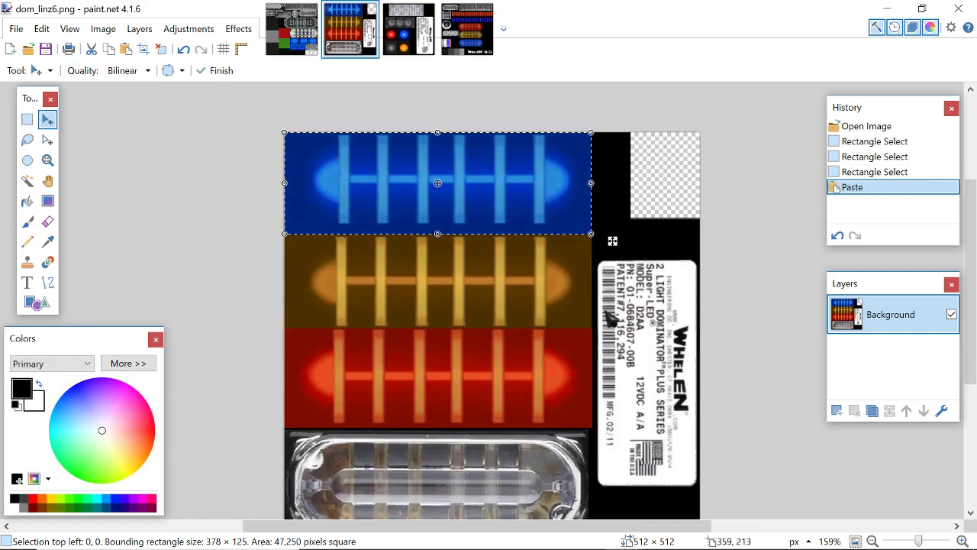
left_click_drag(612, 242, 612, 337)
key("ctrl+d")
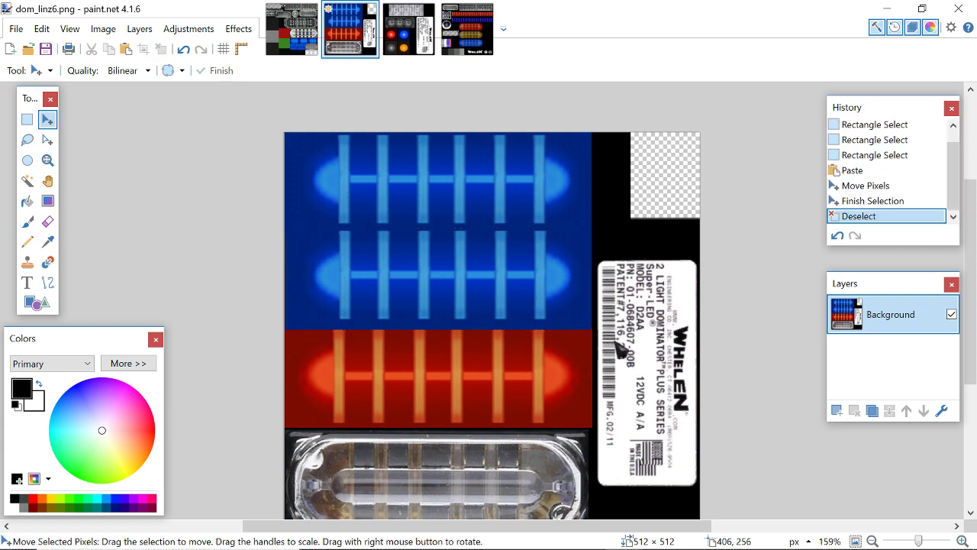
Paste the blue light bar over the red bar, deselect it and save dom_linz6.png with auto-detected bit depth.
key("ctrl+v")
left_click_drag(612, 241, 613, 435)
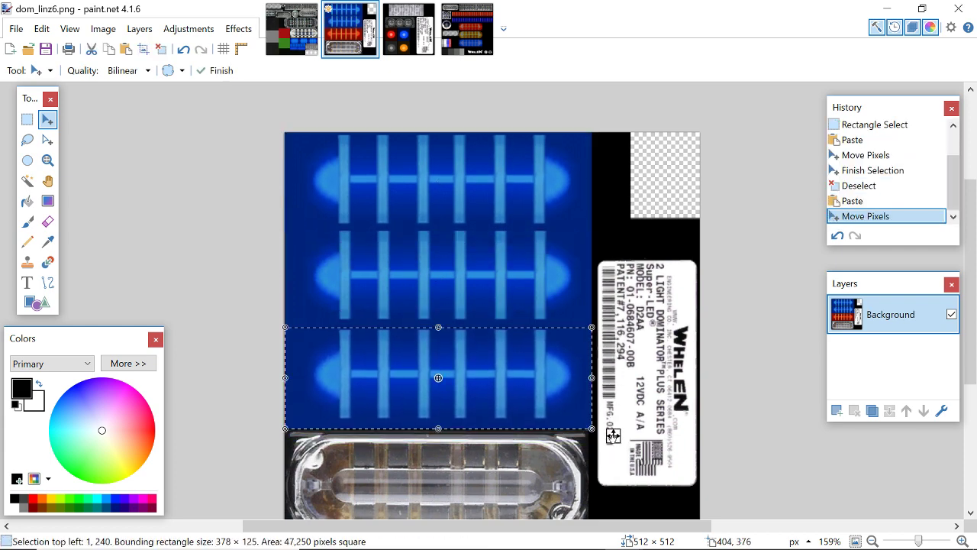
key("ctrl+d")
key("ctrl+s")
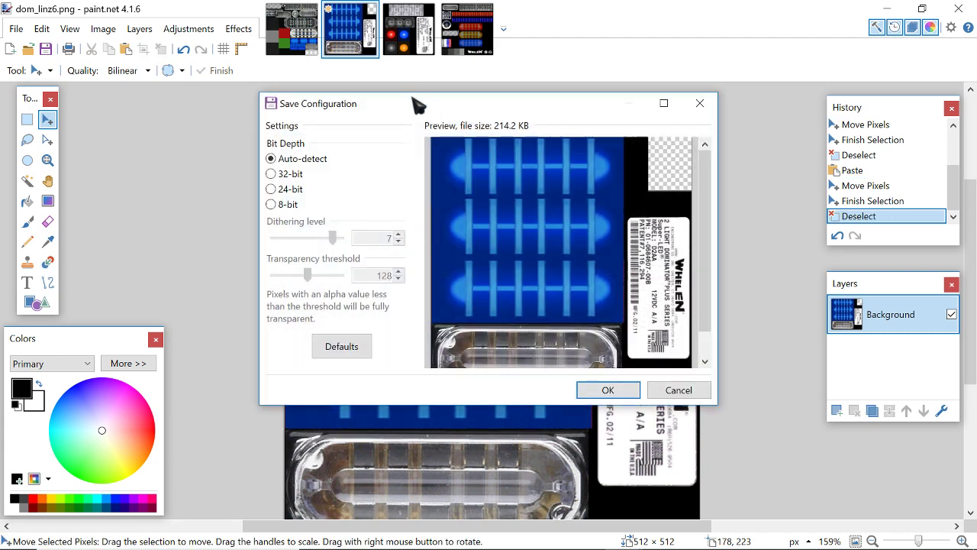
left_click(613, 391)
In dom_tir3.png, make a rectangular selection of about 60 × 66 px around the blue round light.
left_click(408, 30)
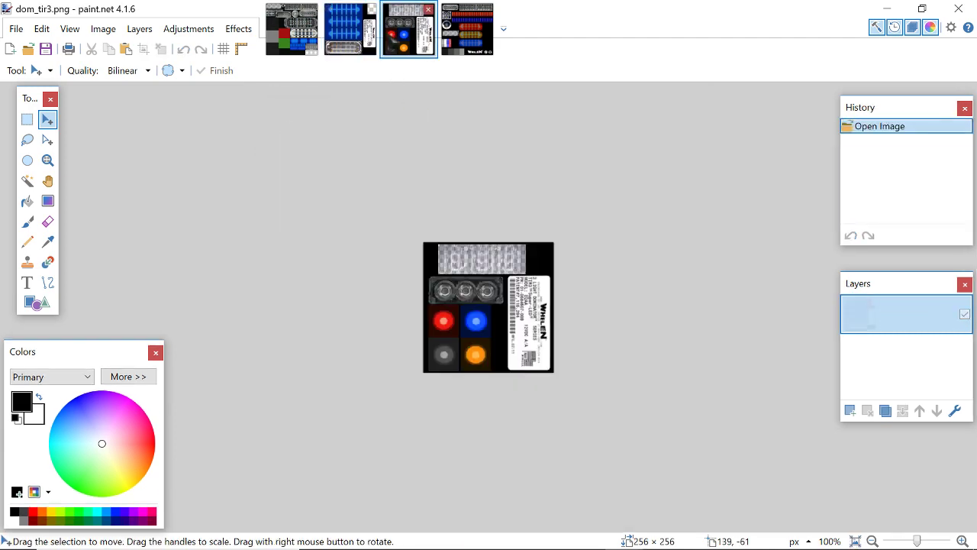
left_click(27, 119)
scroll(416, 309, "up", 5)
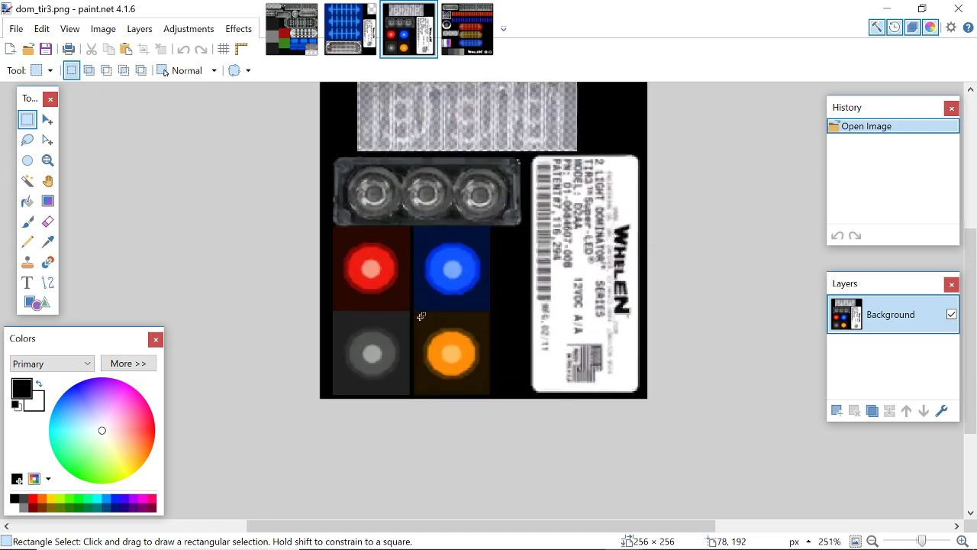
left_click_drag(414, 308, 489, 227)
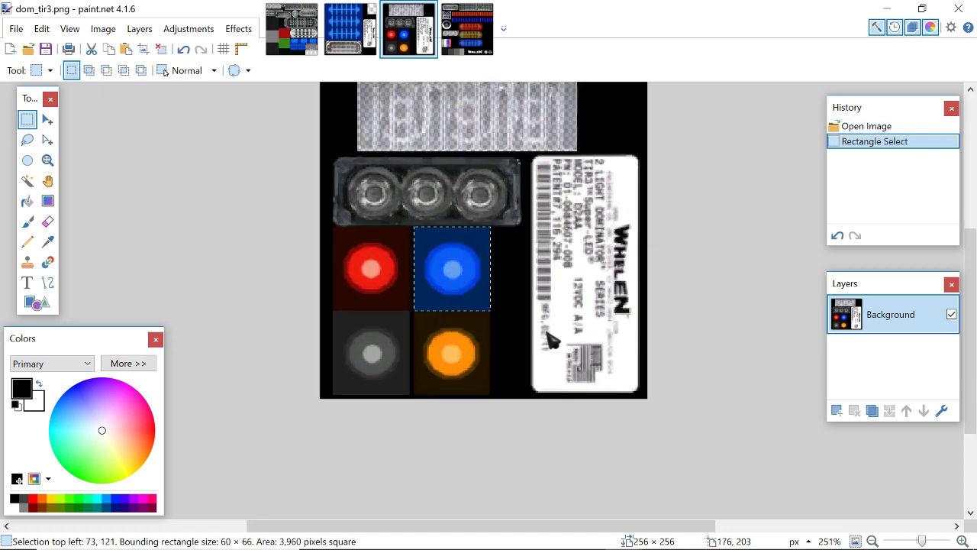
Copy the blue round light and paste it over the red, orange and grey round lights.
key("ctrl+v")
left_click_drag(499, 327, 422, 328)
key("ctrl+d")
key("ctrl+v")
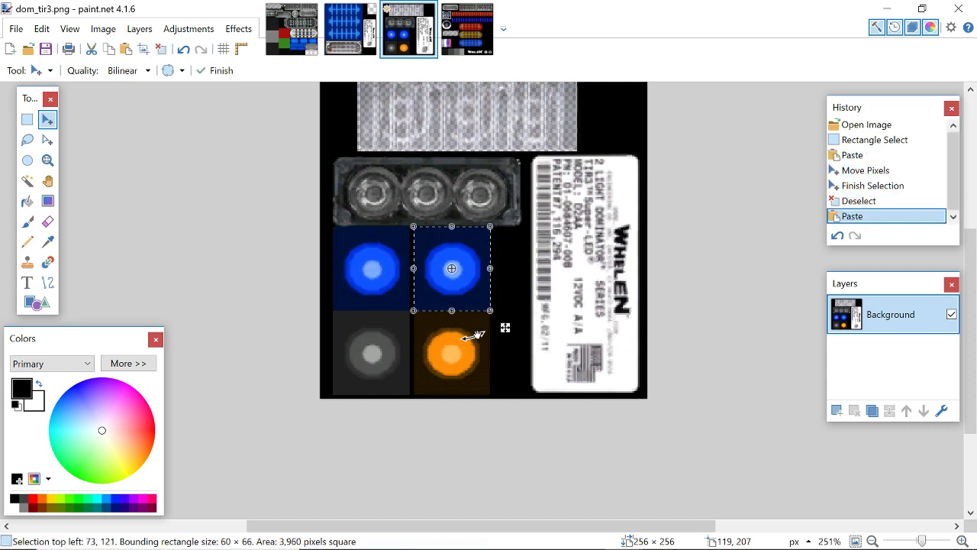
left_click_drag(506, 328, 505, 412)
key("ctrl+d")
key("ctrl+v")
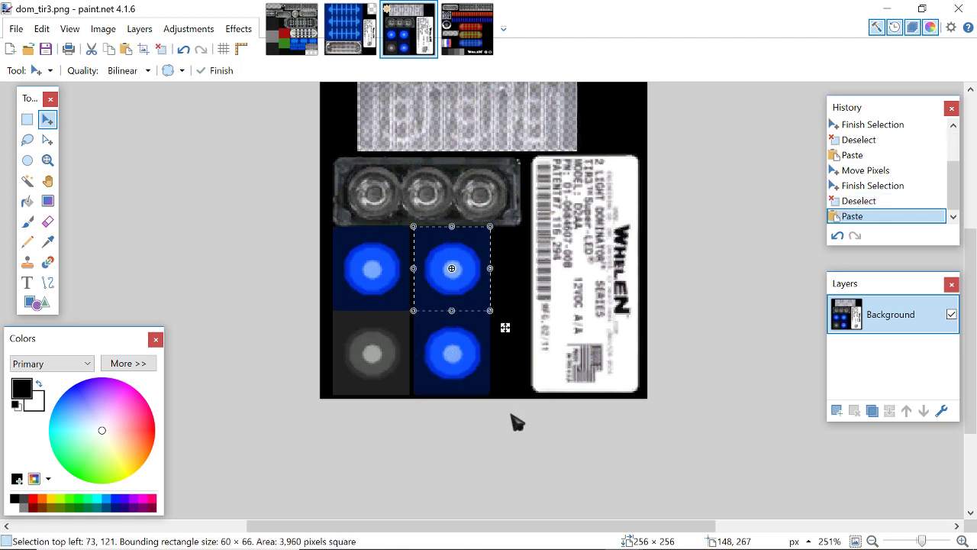
left_click_drag(506, 328, 426, 409)
Save dom_tir3.png with auto-detected bit depth.
key("ctrl+s")
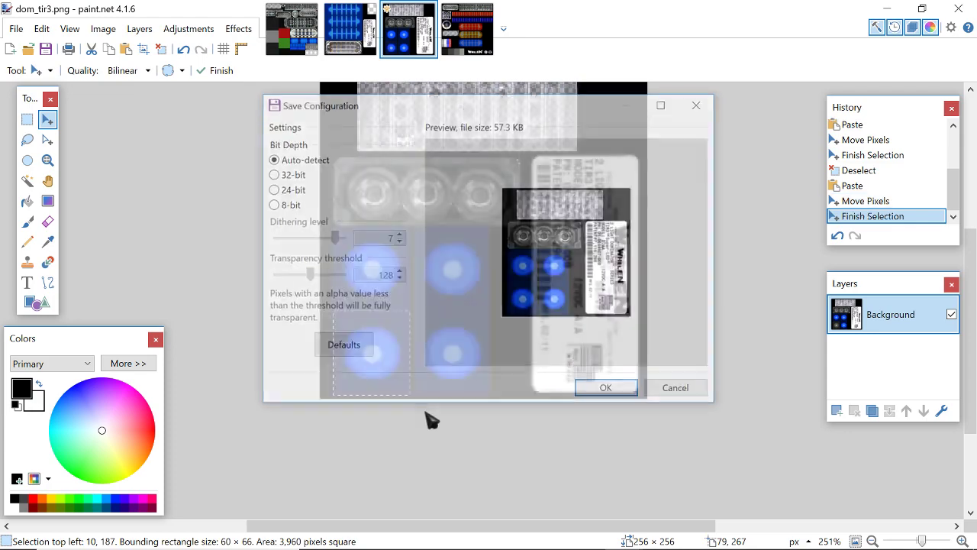
left_click(679, 393)
key("ctrl+s")
left_click(611, 391)
In raptortextures.png, make a rectangular selection around the blue capsule-shaped light.
left_click(473, 35)
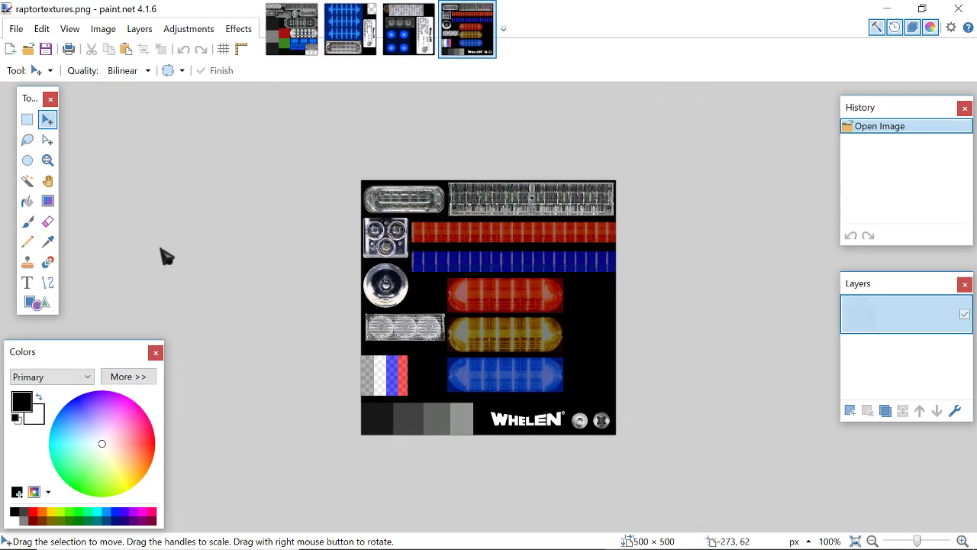
left_click(26, 119)
scroll(440, 400, "up", 3)
scroll(493, 329, "up", 1)
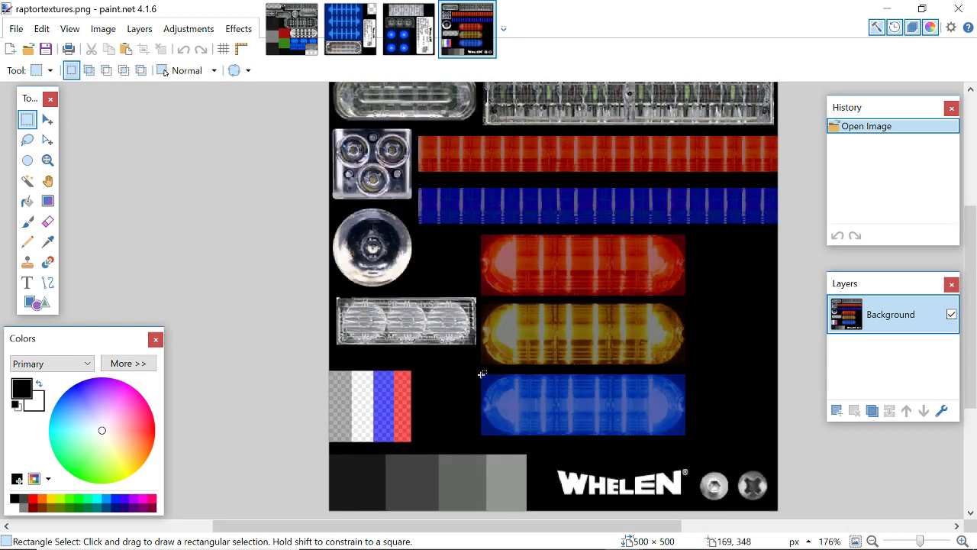
left_click_drag(480, 375, 706, 370)
Copy the blue capsule light and paste it over the amber one, fitting its edge and deselecting it.
key("ctrl+c")
key("ctrl+v")
left_click_drag(582, 365, 582, 370)
key("ctrl+d")
Paste the blue capsule light over the red one, resize it to about 230 × 69 px and deselect it.
key("ctrl+v")
left_click_drag(706, 440, 706, 300)
left_click_drag(587, 299, 584, 301)
key("ctrl+d")
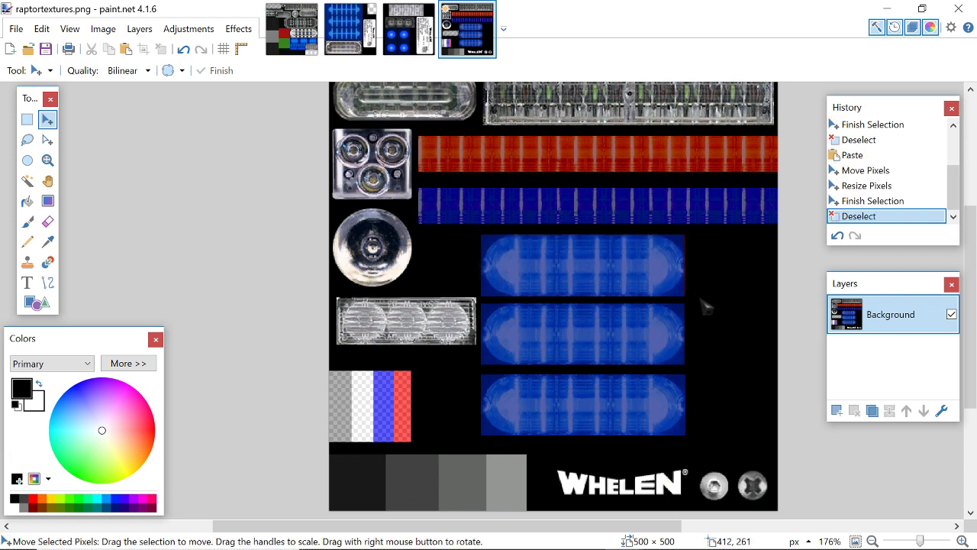
Reselect the uppermost blue capsule copy, fine-tune its fit, deselect it and save raptortextures.png.
key("ctrl+z")
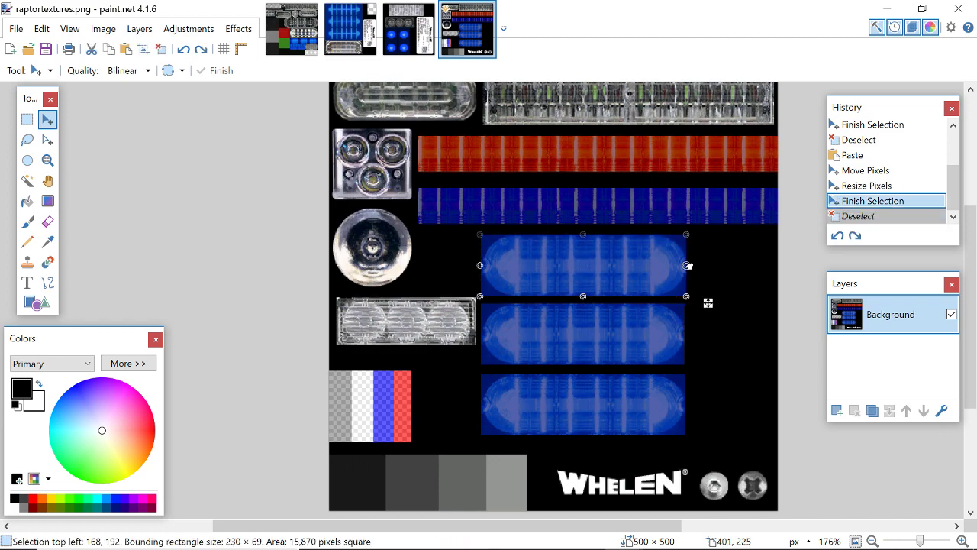
left_click_drag(689, 266, 689, 267)
key("ctrl+d")
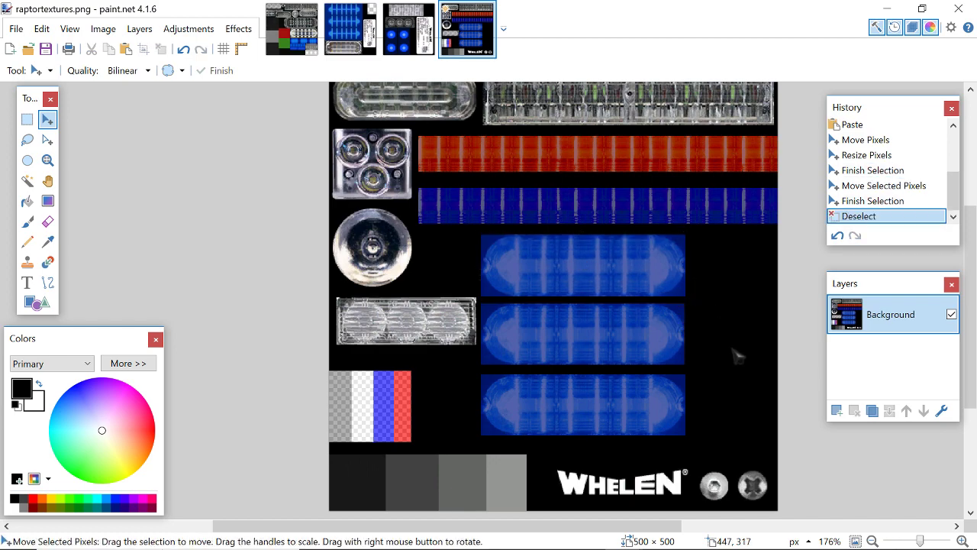
key("ctrl+s")
left_click(613, 390)
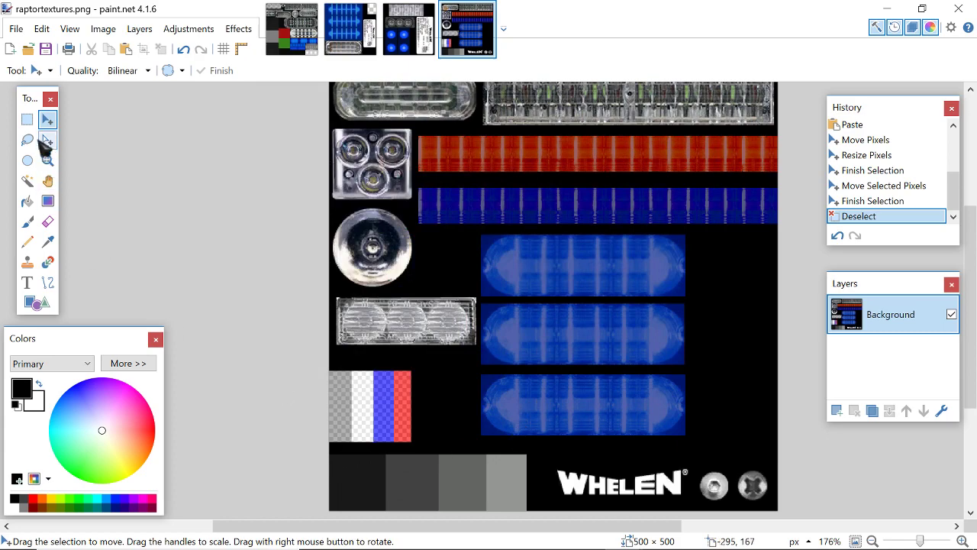
Make a rectangular selection of about 23 × 79 px around the blue stripe in the semi-transparent color swatches.
key("s")
scroll(361, 332, "up", 4)
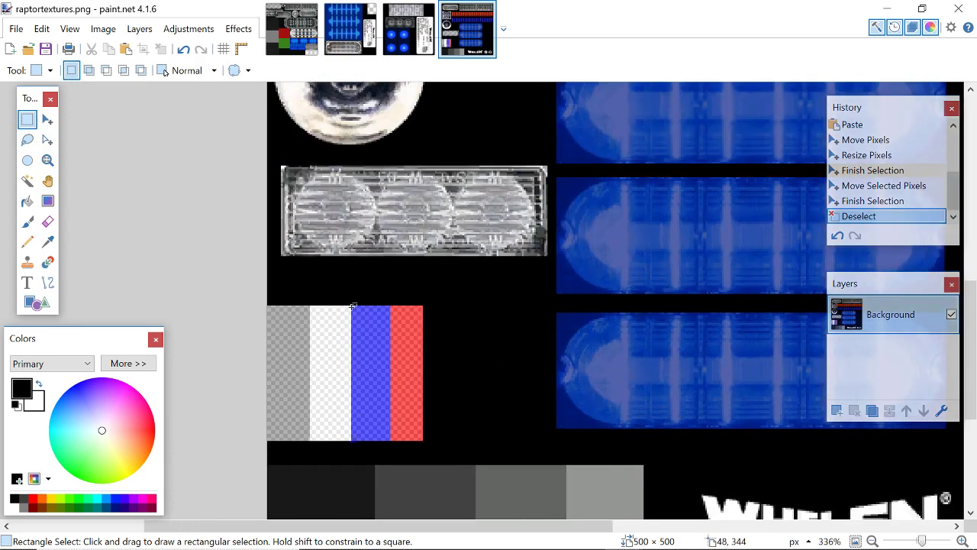
left_click_drag(353, 306, 353, 309)
left_click_drag(391, 397, 391, 391)
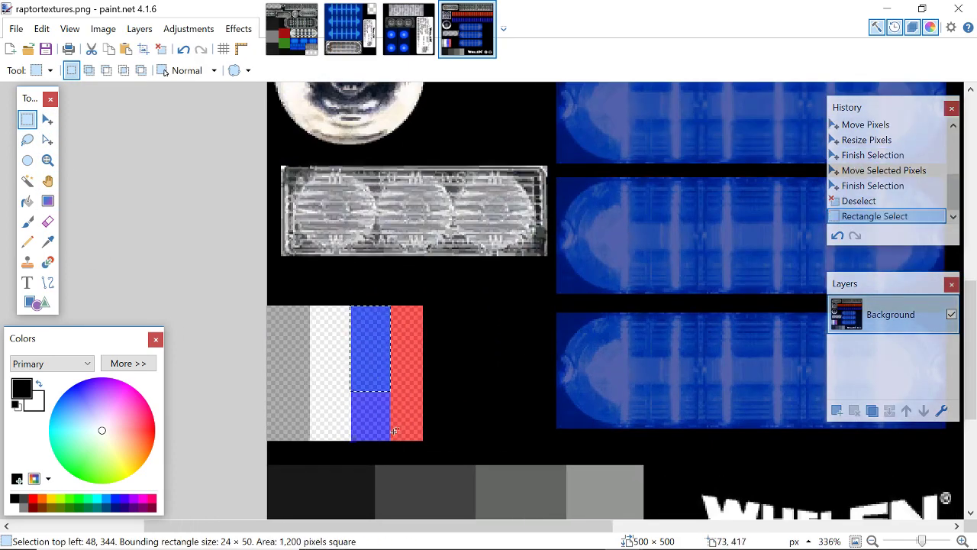
left_click_drag(390, 440, 357, 330)
left_click(354, 305)
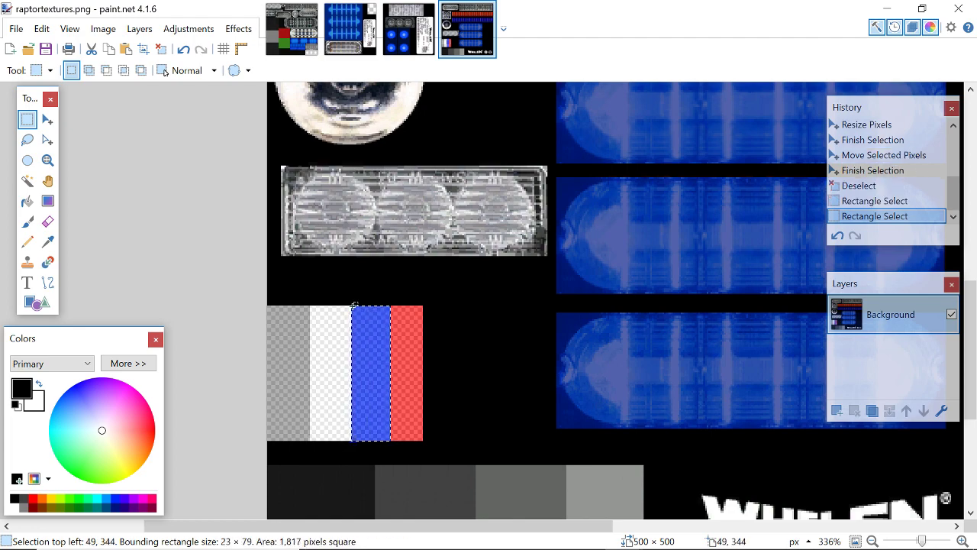
Copy the blue swatch stripe, paste it over the adjacent red stripe and deselect it.
key("ctrl+v")
scroll(397, 463, "up", 2)
left_click_drag(377, 449, 421, 451)
key("ctrl+d")
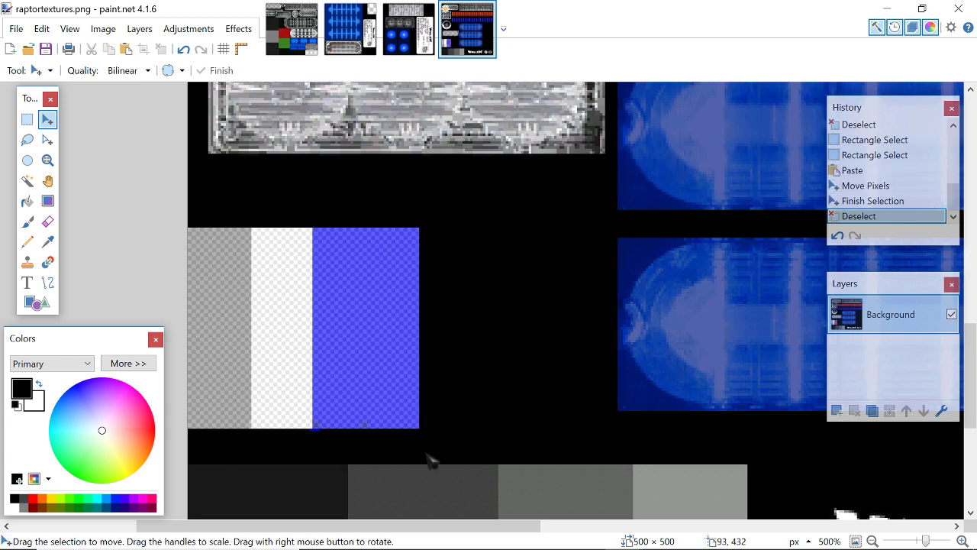
Paste the blue stripe over the white swatch stripe, stretch it to cover the remaining white edge and deselect it.
key("ctrl+v")
left_click_drag(371, 447, 318, 451)
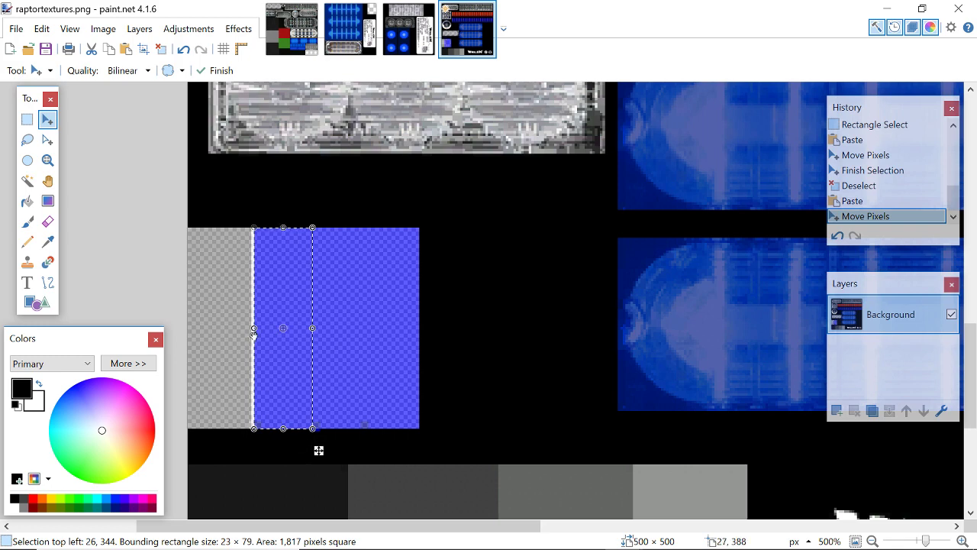
left_click_drag(253, 330, 251, 331)
key("ctrl+d")
Paste the blue stripe over the gray swatch stripe, widen it to the canvas edge and deselect it.
key("ctrl+v")
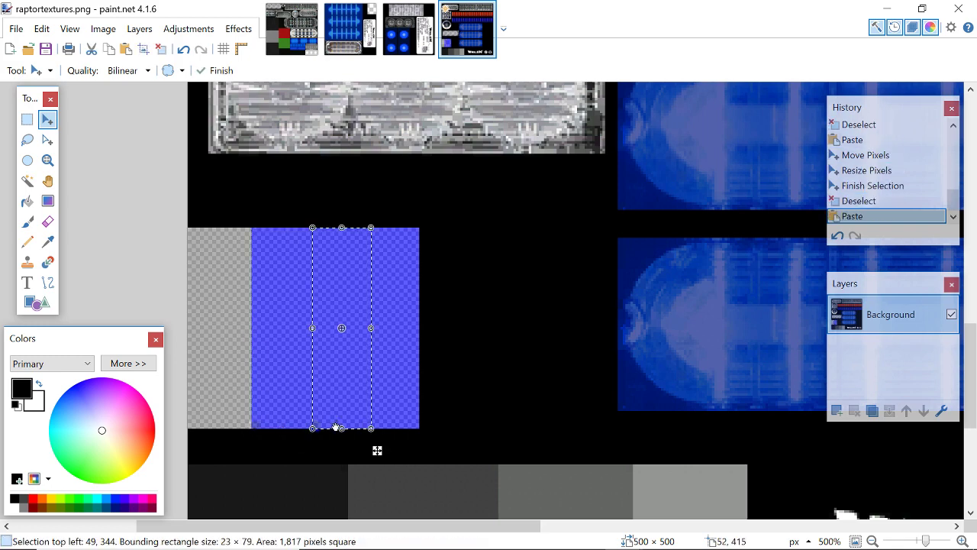
left_click_drag(377, 451, 257, 451)
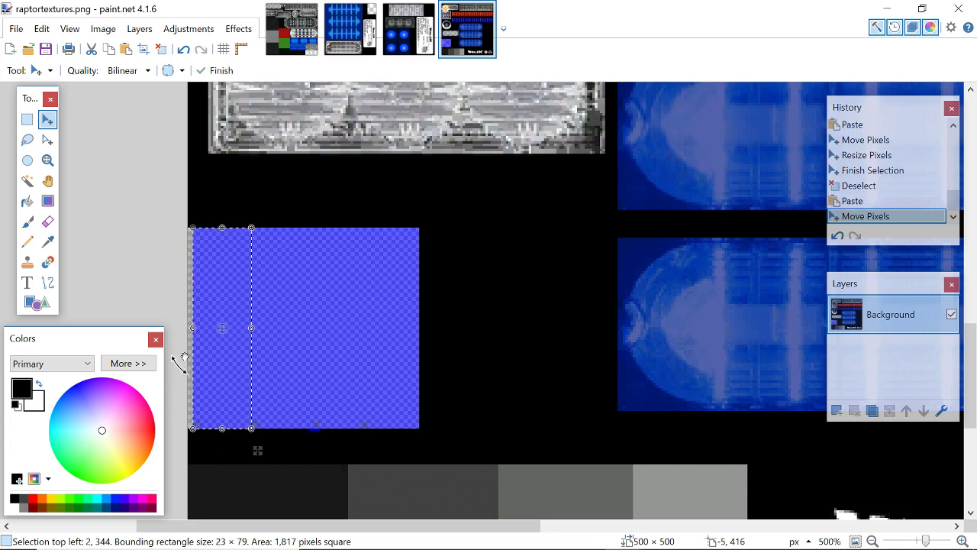
left_click_drag(193, 329, 187, 329)
key("ctrl+d")
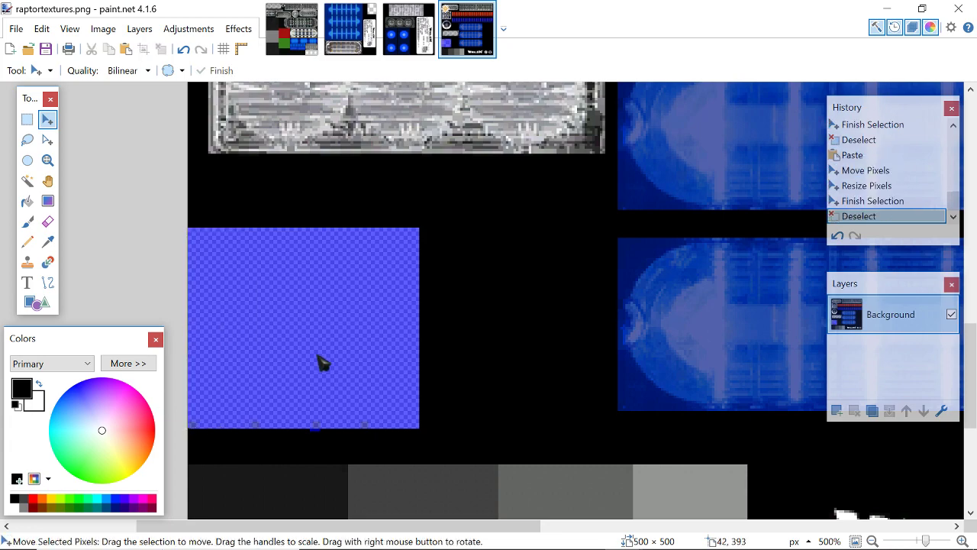
Make a rectangular selection around the long dark-blue light strip above the capsule lights.
scroll(558, 402, "down", 4)
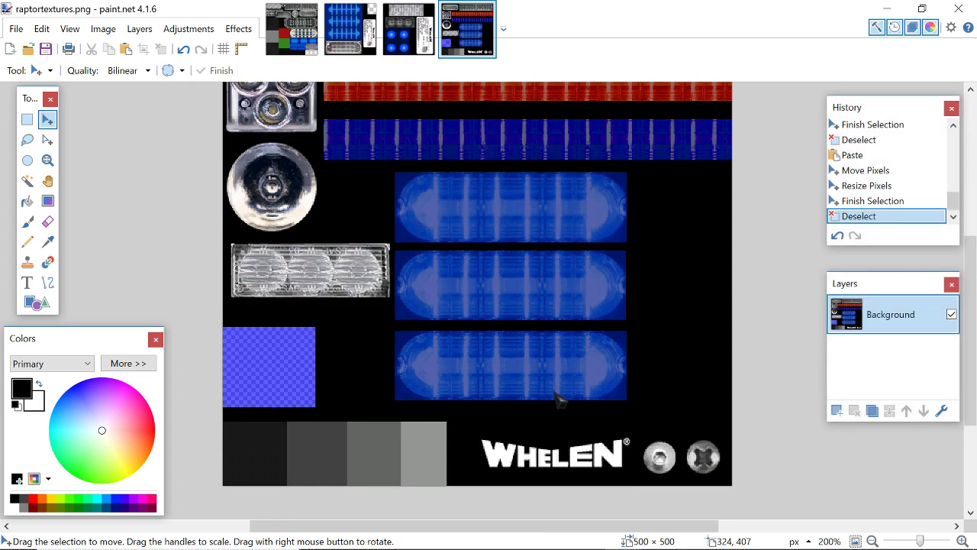
scroll(560, 399, "up", 3)
left_click(27, 119)
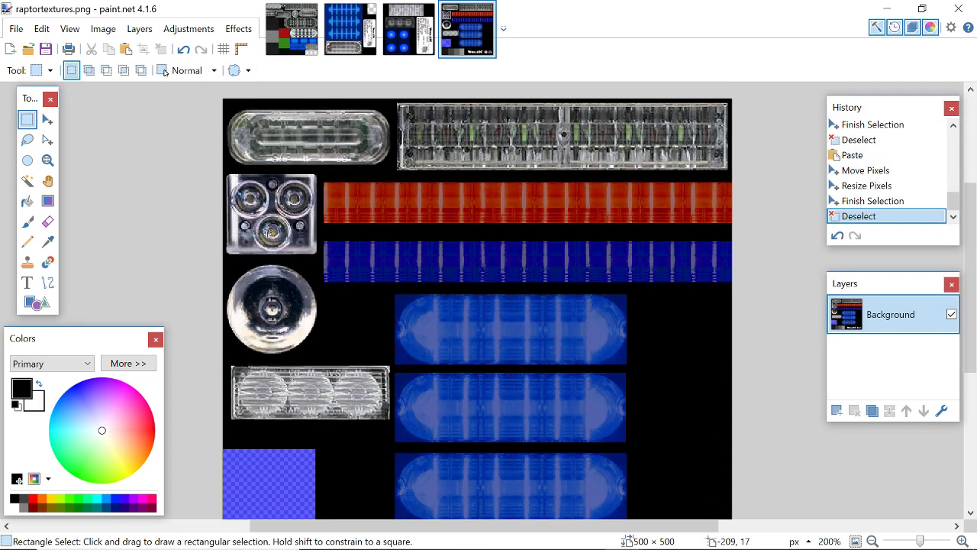
scroll(360, 268, "up", 2)
scroll(360, 268, "up", 1)
scroll(300, 246, "right", 2)
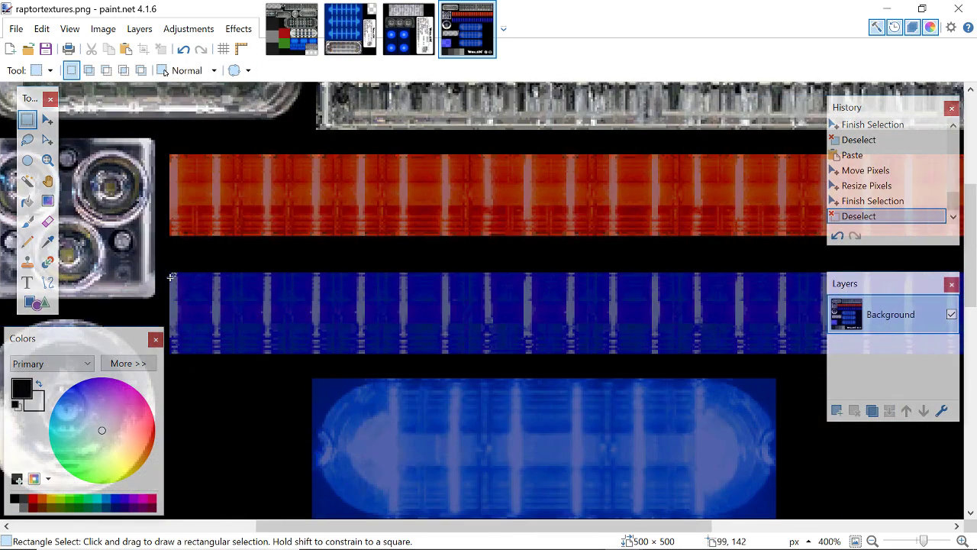
left_click_drag(173, 272, 744, 256)
Copy the long blue strip, paste it over the long red strip, fit its edge and deselect it.
scroll(173, 272, "down", 1)
key("ctrl+v")
left_click_drag(177, 226, 174, 226)
key("ctrl+d")
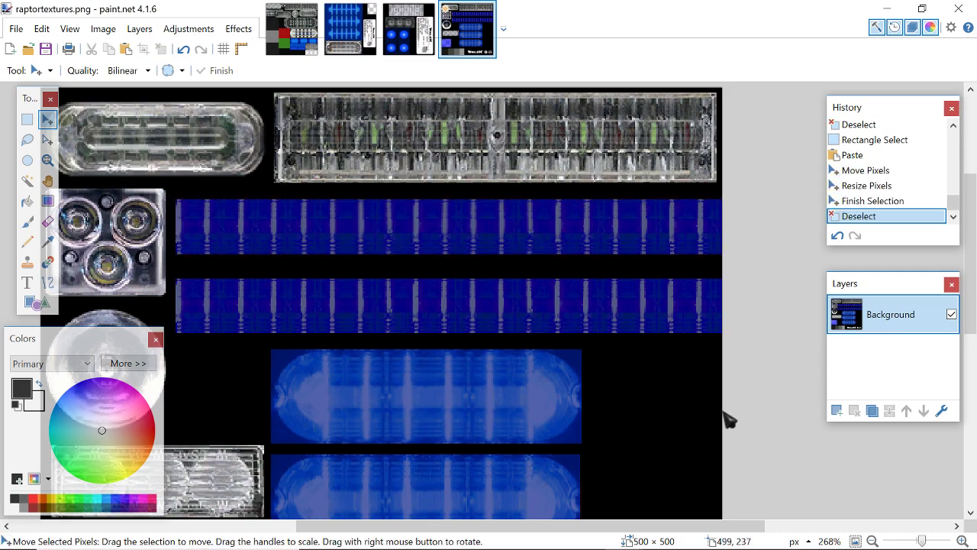
Review the recolored raptortextures.png and buenolights.png, then minimize paint.net and switch to the OpenIV texture editor for 15charger.ytd.
scroll(578, 382, "down", 5)
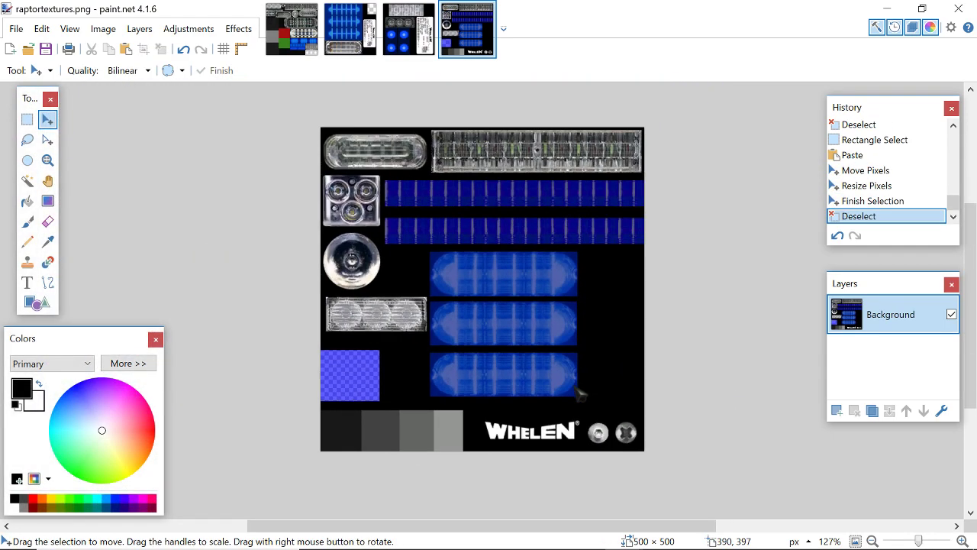
left_click(408, 29)
left_click(291, 29)
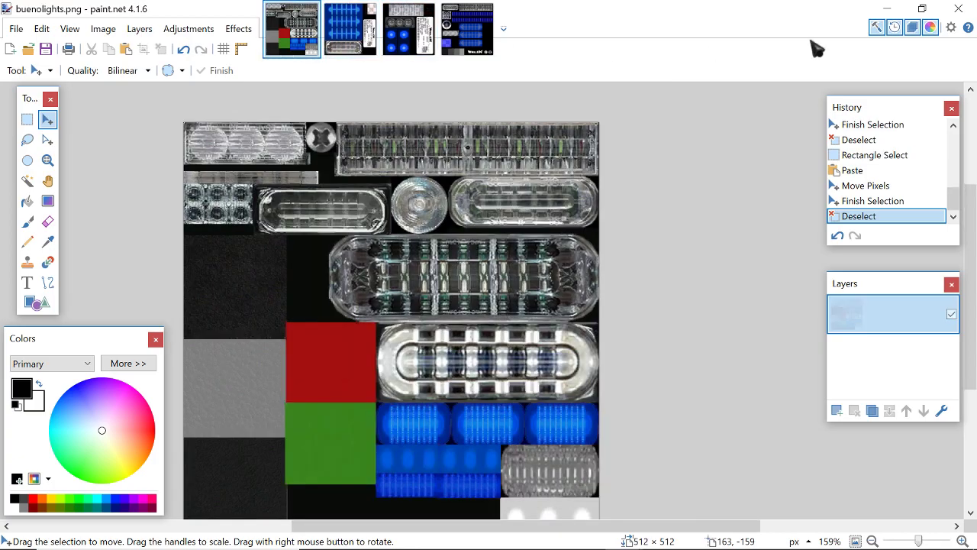
left_click(886, 9)
left_click(586, 543)
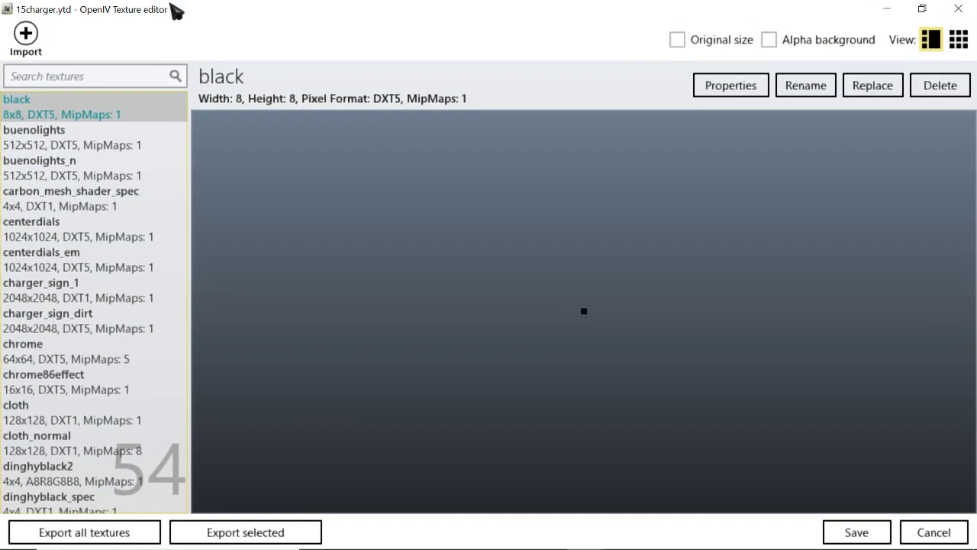
Start a texture import and select buenolights.png, dom_linz6.png, dom_tir3.png and raptortextures.png on the Desktop.
left_click(31, 40)
left_click(230, 256)
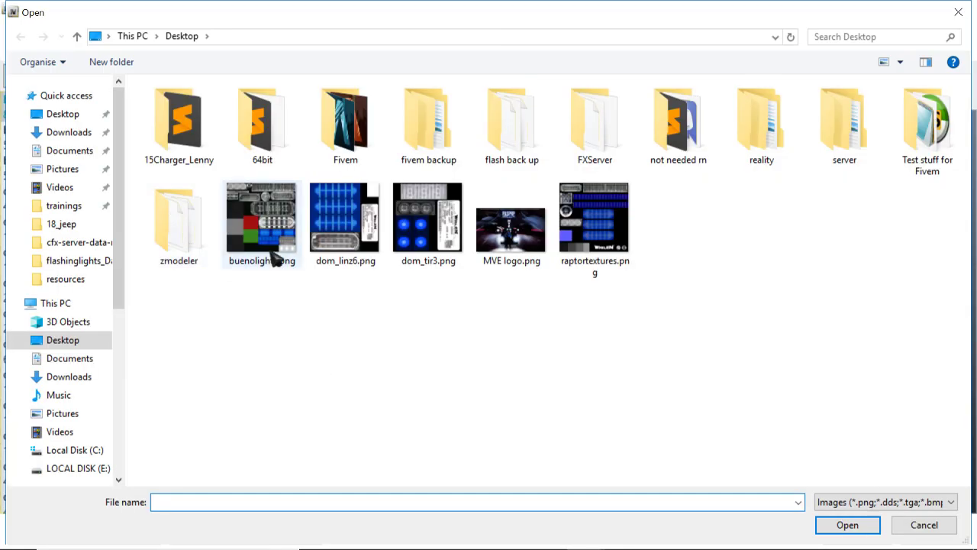
left_click(431, 244, "shift")
left_click(634, 243, "ctrl")
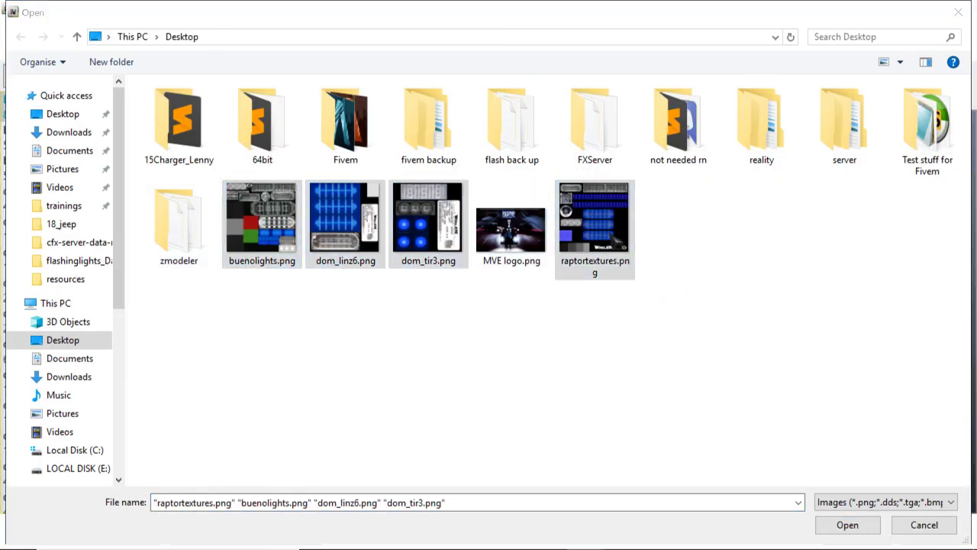
Duplicate the four selected texture files on the Desktop and move the copies to the Recycle Bin.
key("ctrl+c")
key("ctrl+v")
left_click_drag(675, 319, 967, 183)
key("Delete")
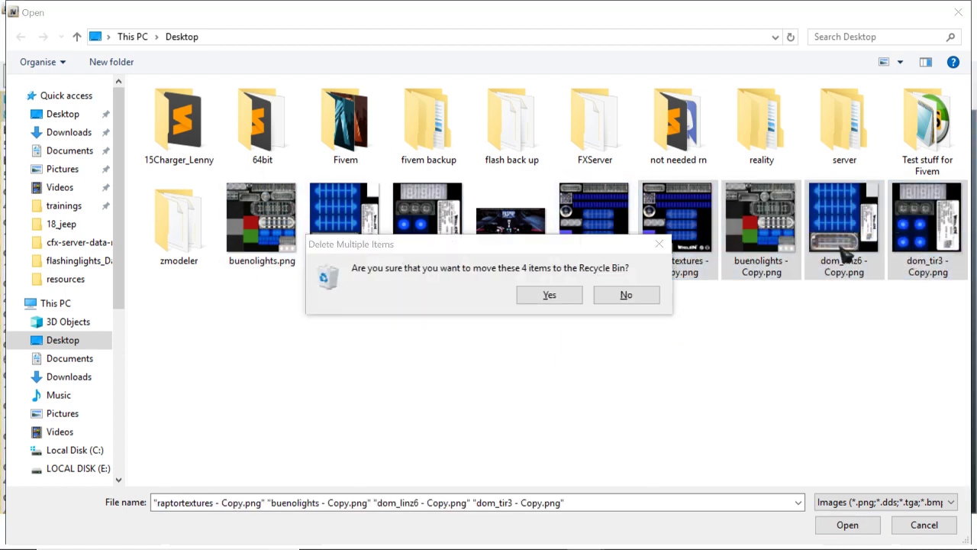
left_click(554, 294)
Import buenolights.png, dom_linz6.png, dom_tir3.png and raptortextures.png with automatic MipMaps and compression, check buenolights and save 15charger.ytd.
left_click(594, 252)
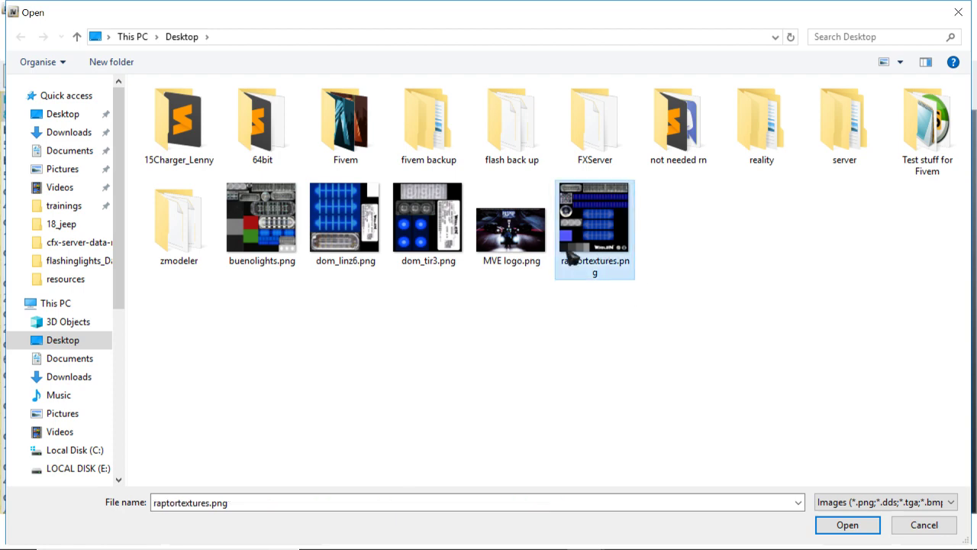
left_click(428, 229, "ctrl")
left_click(347, 229, "ctrl")
left_click(268, 239, "ctrl")
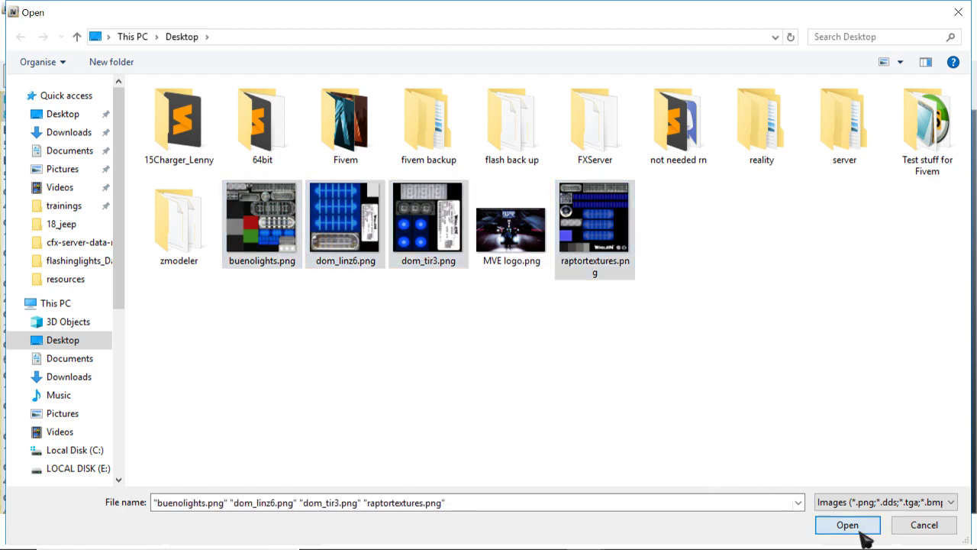
left_click(863, 532)
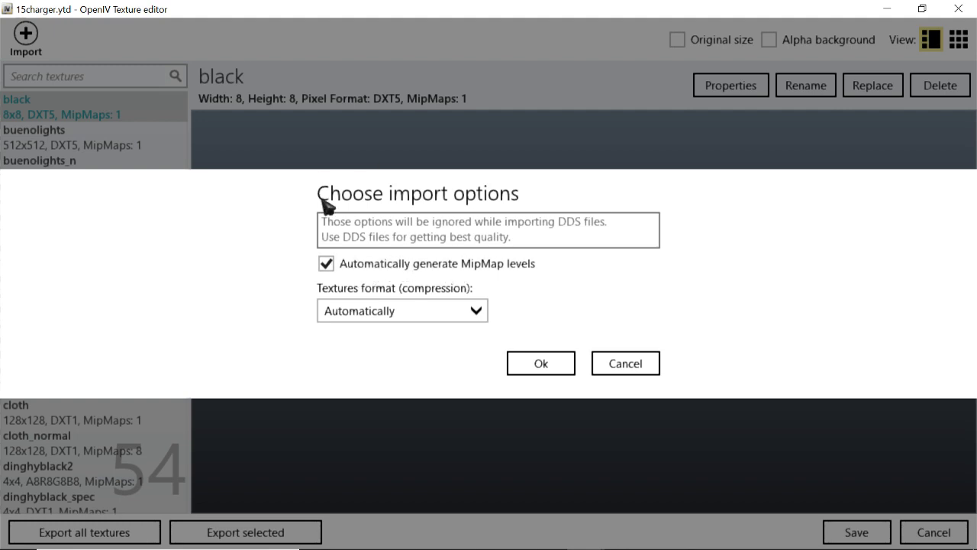
left_click(551, 370)
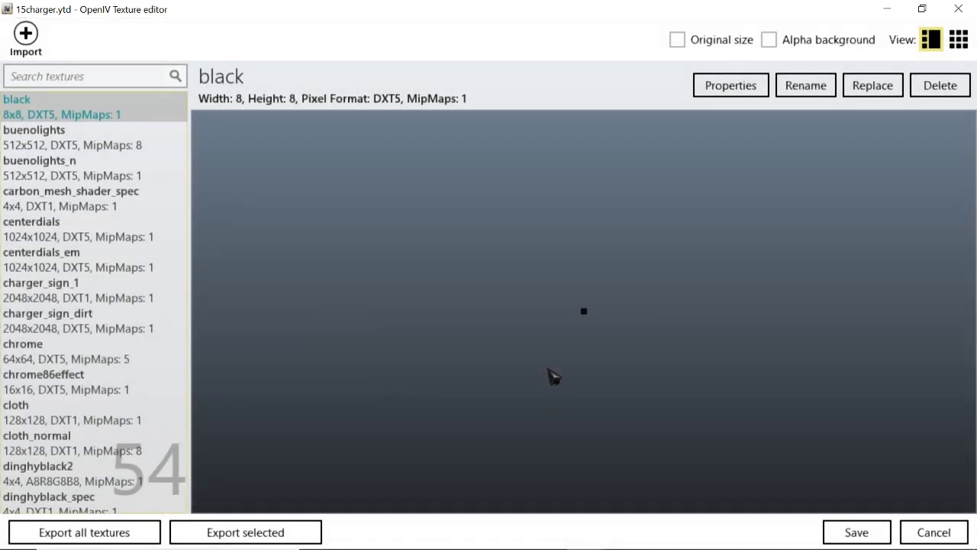
left_click(88, 132)
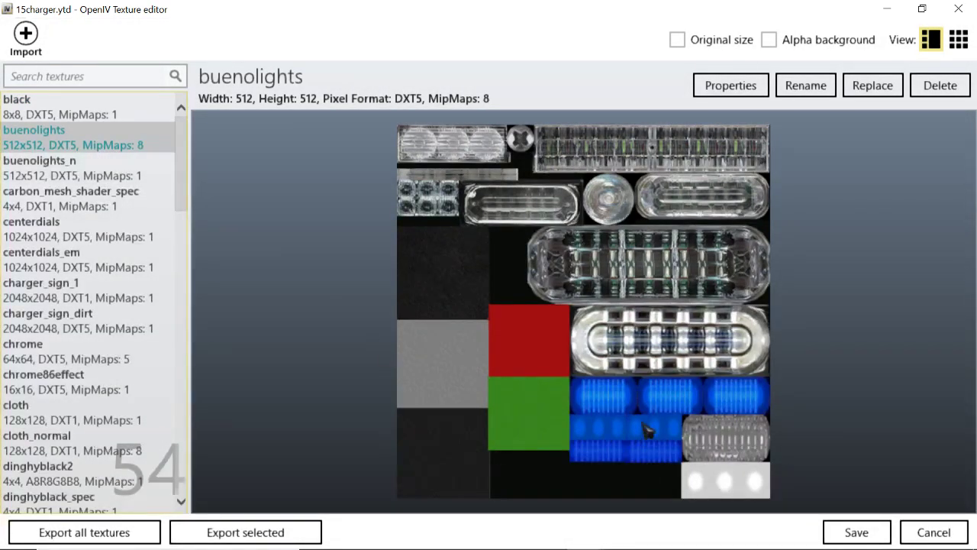
left_click(844, 528)
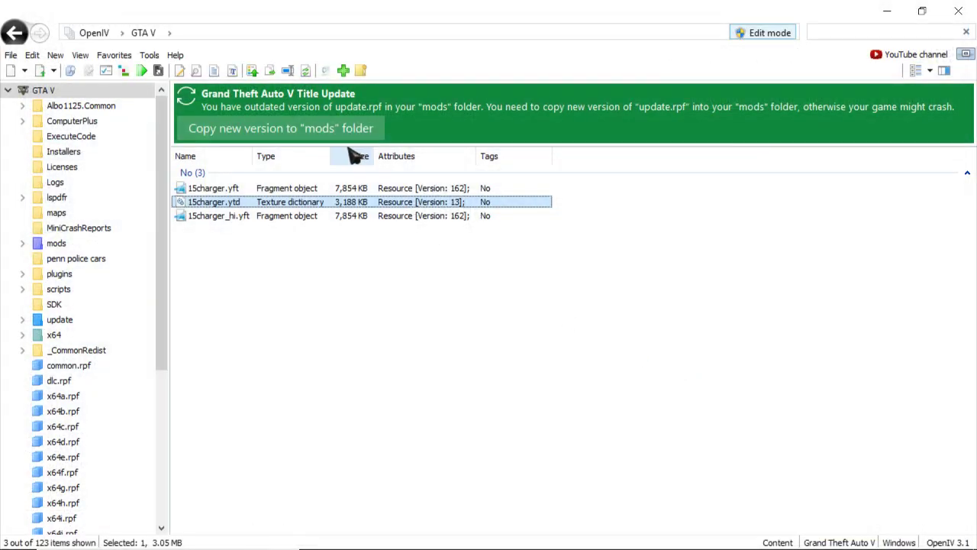
Arrange the OpenIV window and the 15Charger_Lenny stream folder window side by side.
left_click_drag(240, 248, 229, 196)
left_click(277, 234)
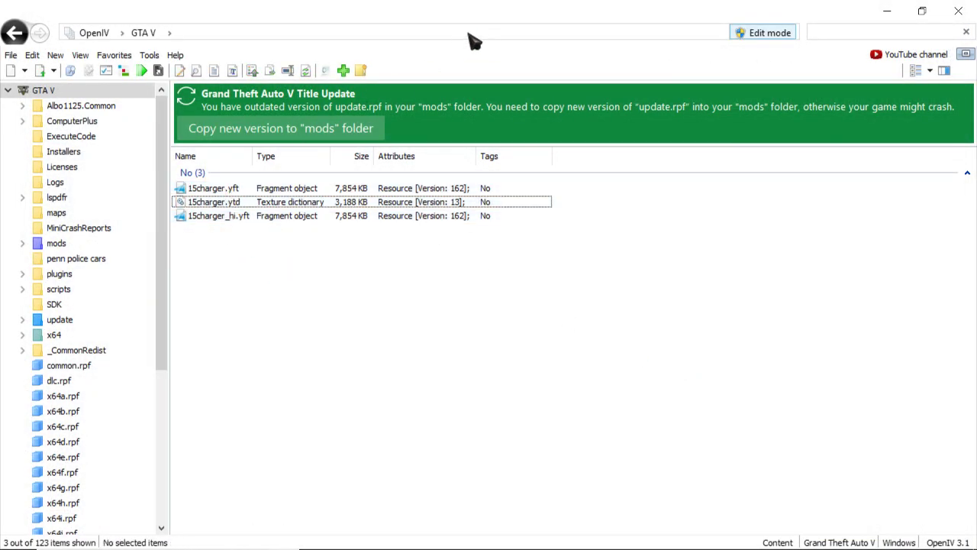
left_click_drag(477, 32, 280, 78)
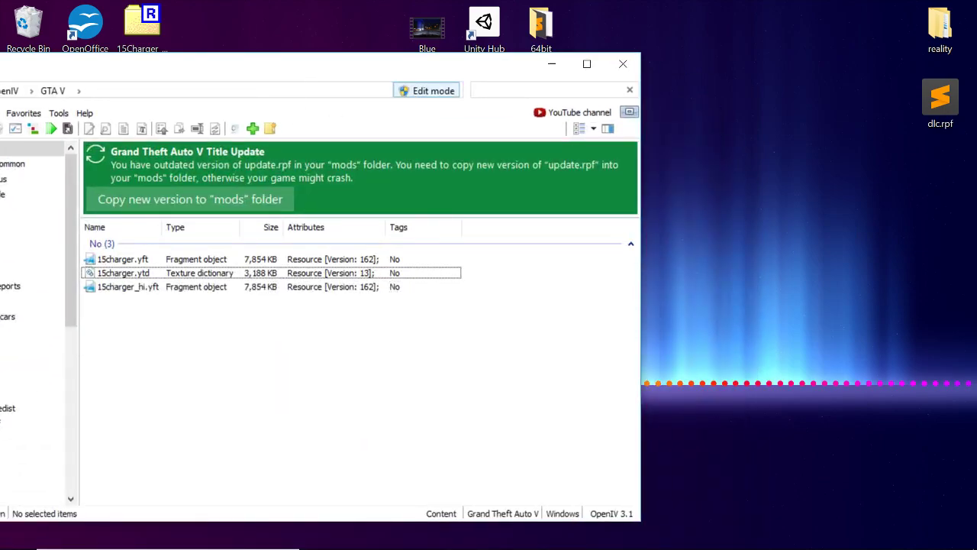
left_click(356, 534)
left_click_drag(610, 8, 975, 138)
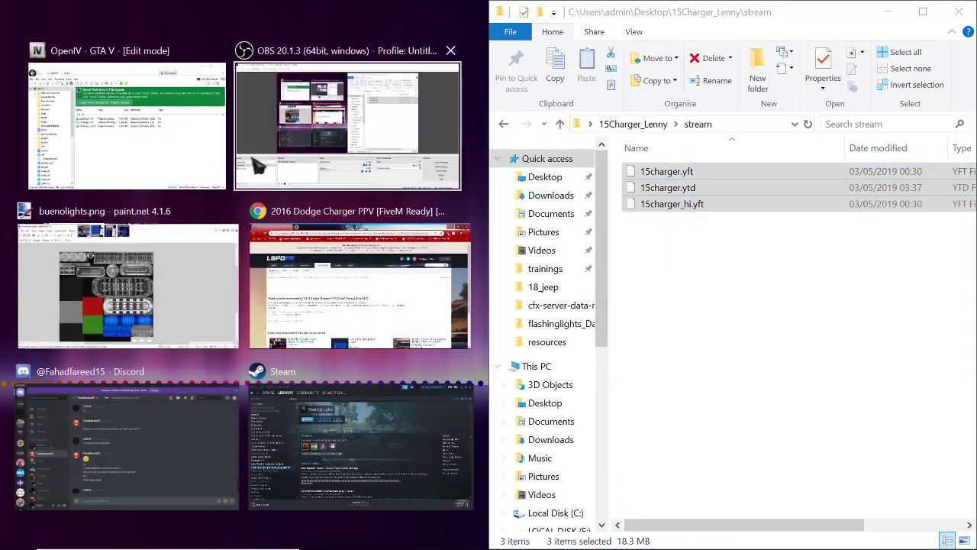
left_click(190, 152)
Export 15charger.yft, 15charger.ytd and 15charger_hi.yft from OpenIV into the 15Charger_Lenny stream folder, replacing the existing files.
left_click_drag(244, 319, 197, 222)
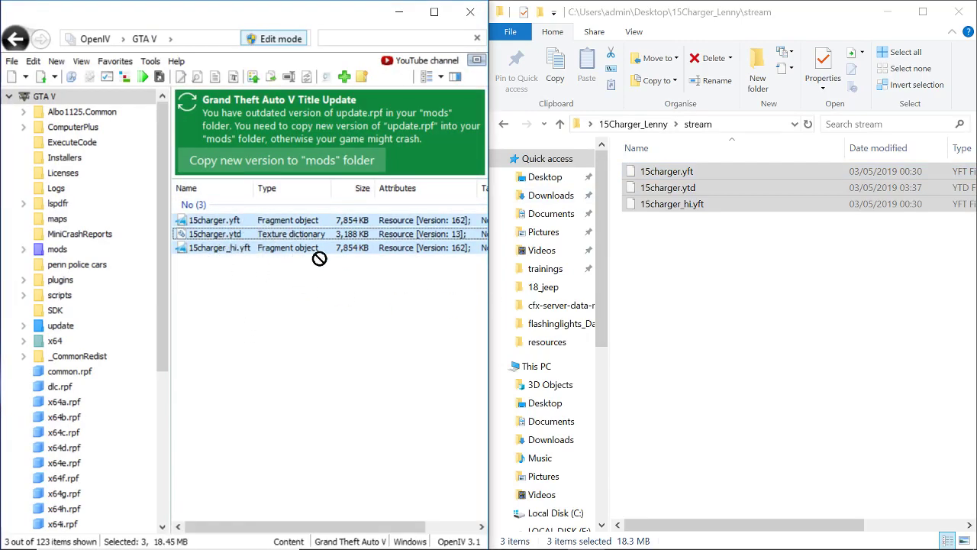
left_click_drag(705, 298, 709, 320)
left_click(359, 203)
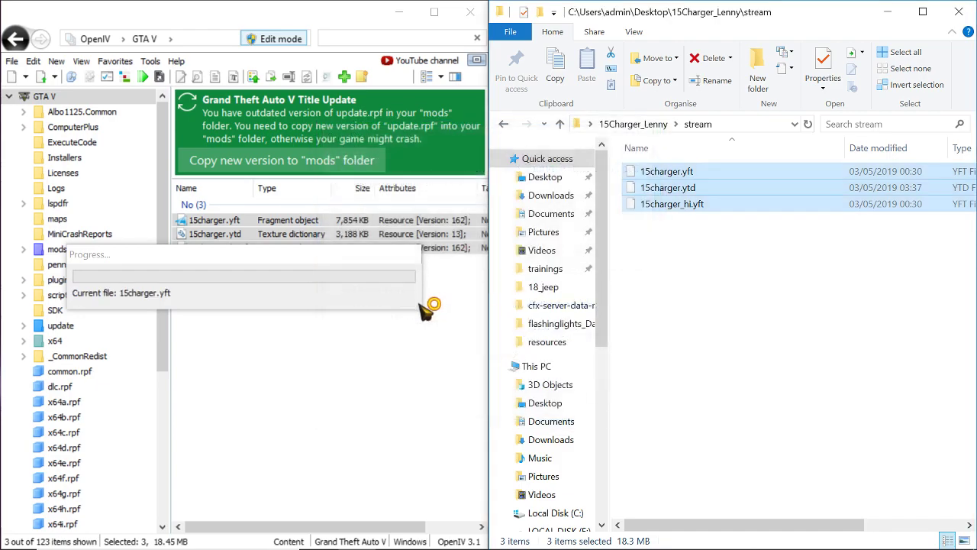
left_click(475, 242)
left_click(343, 229)
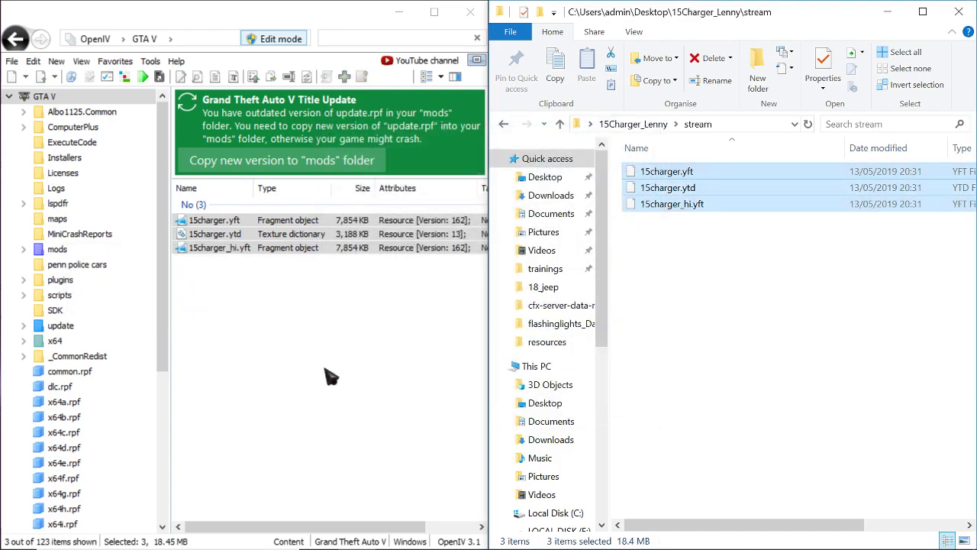
Close the stream folder window, minimize OpenIV and move the 15Charger_Lenny folder to a free spot higher on the desktop.
double_click(572, 11)
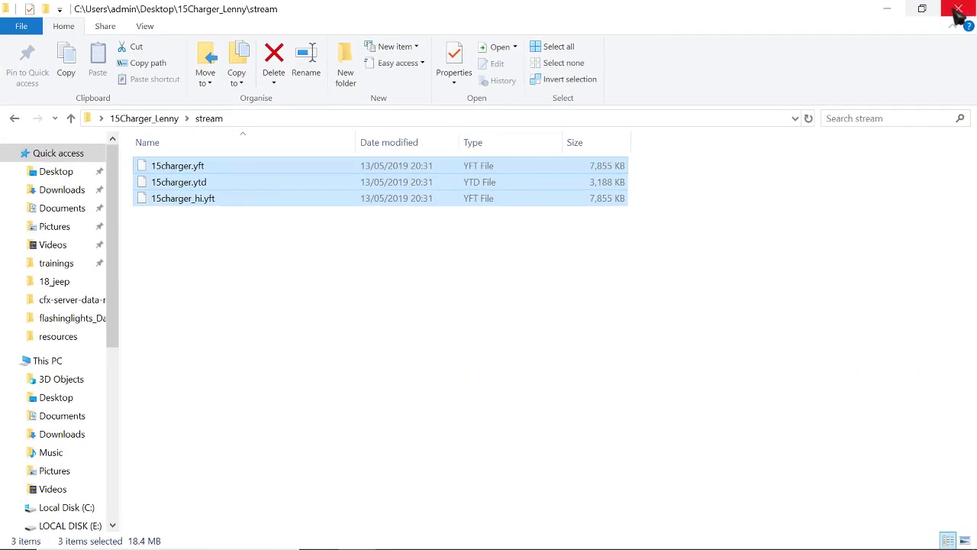
left_click(960, 7)
left_click_drag(339, 17, 509, 2)
left_click(898, 9)
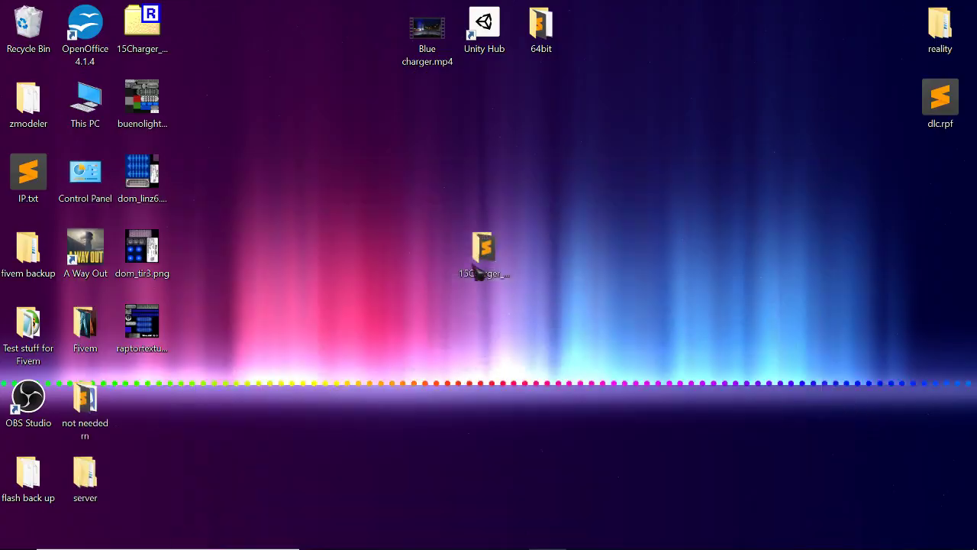
left_click_drag(504, 267, 519, 228)
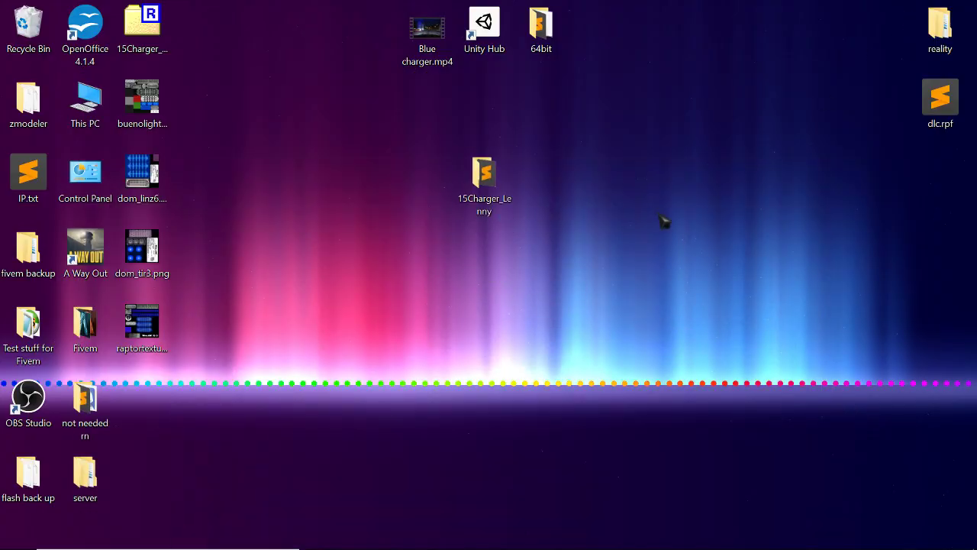
Open the FXServer folder from the desktop.
mouse_move(471, 549)
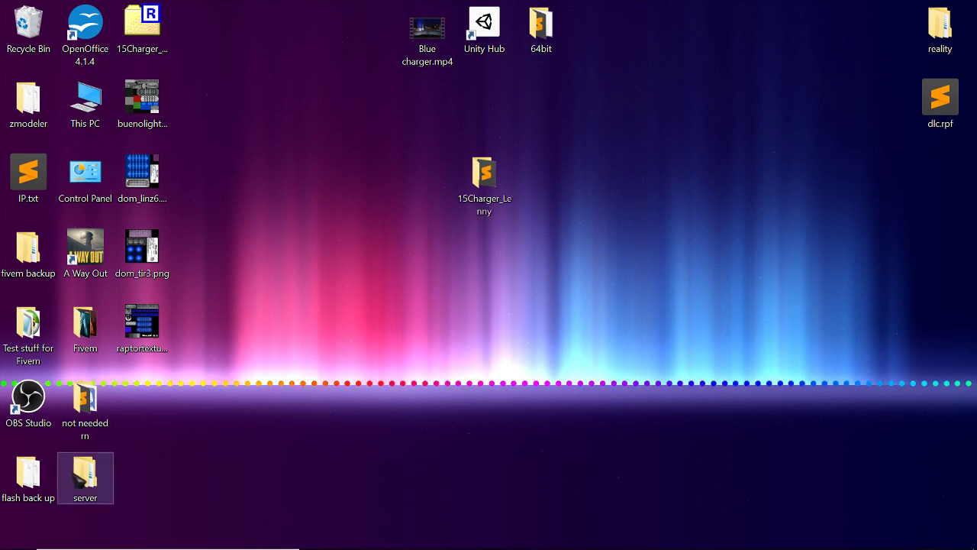
left_click_drag(698, 338, 535, 192)
double_click(540, 187)
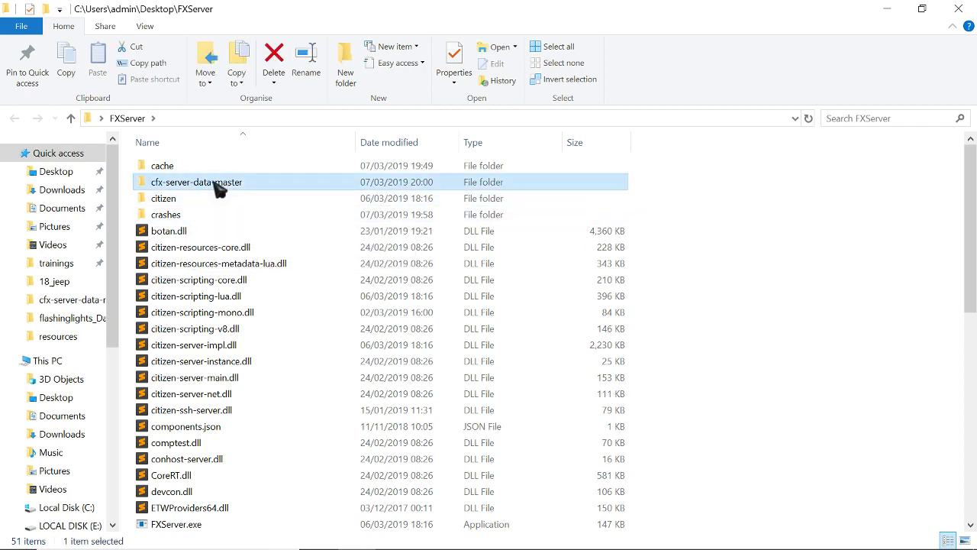
Move the 15Charger_Lenny folder from the desktop into FXServer's cfx-server-data-master\resources folder, replacing the existing files.
double_click(214, 183)
double_click(213, 183)
left_click_drag(419, 9, 609, 244)
left_click_drag(483, 174, 908, 458)
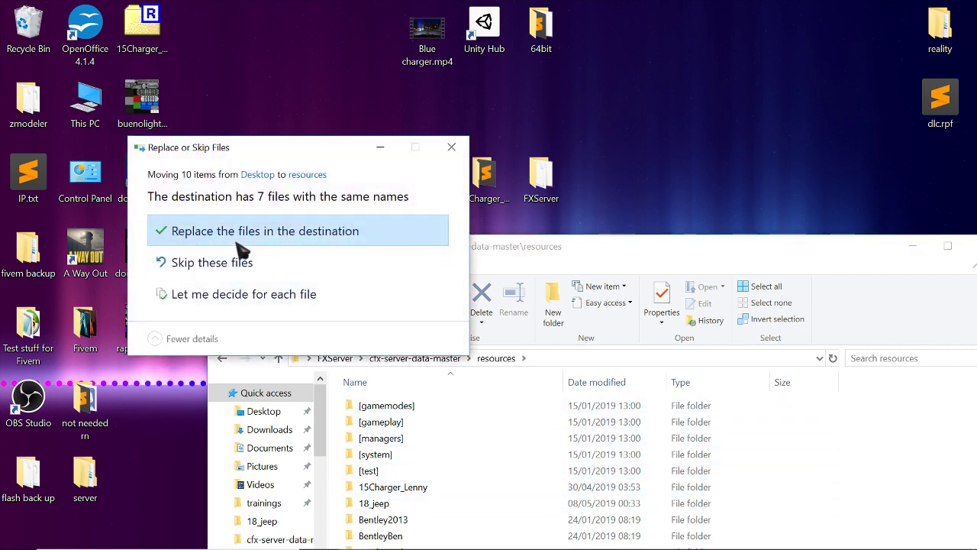
left_click(263, 233)
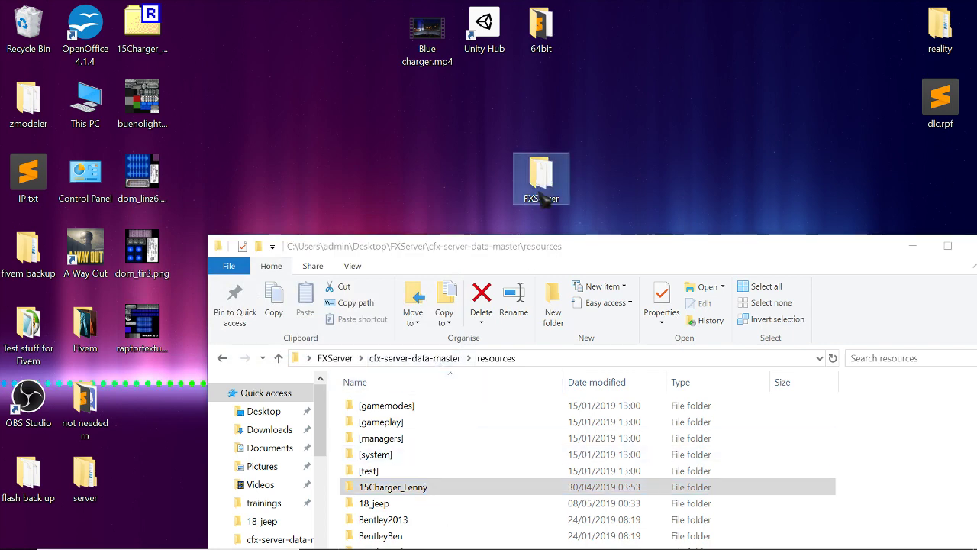
Copy the name of the 15Charger_Lenny folder in resources without changing it.
right_click(427, 494)
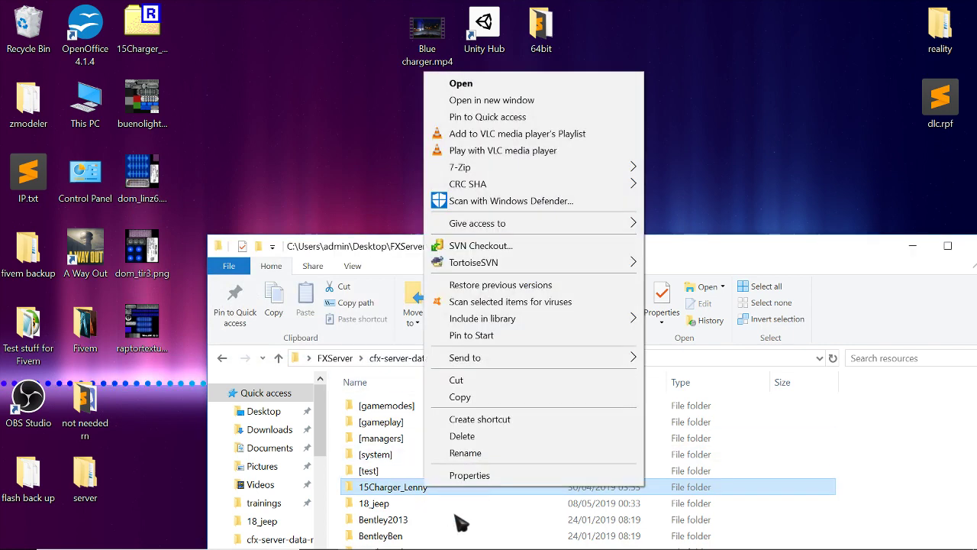
left_click(493, 452)
key("Return")
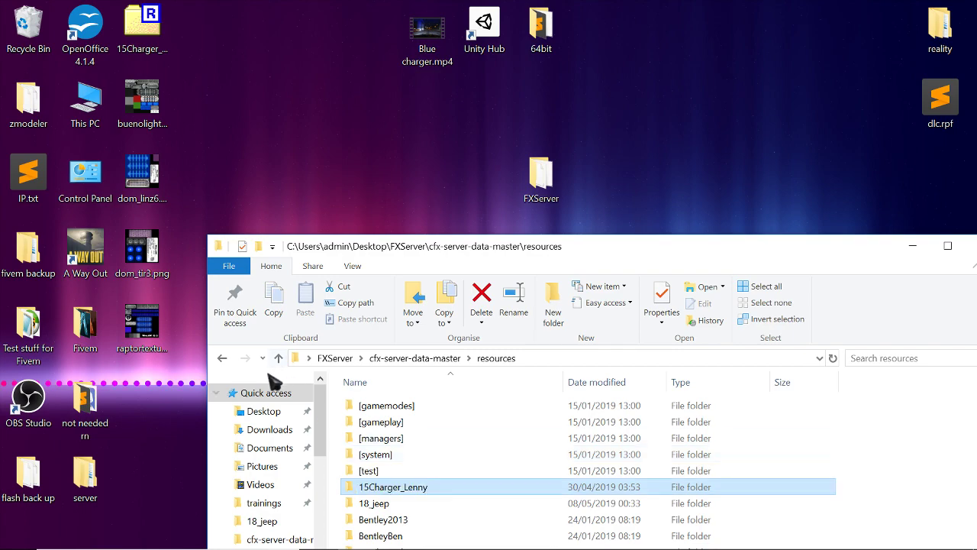
Return to cfx-server-data-master in a maximized window and open server.cfg at its list of start entries.
left_click(223, 358)
double_click(580, 246)
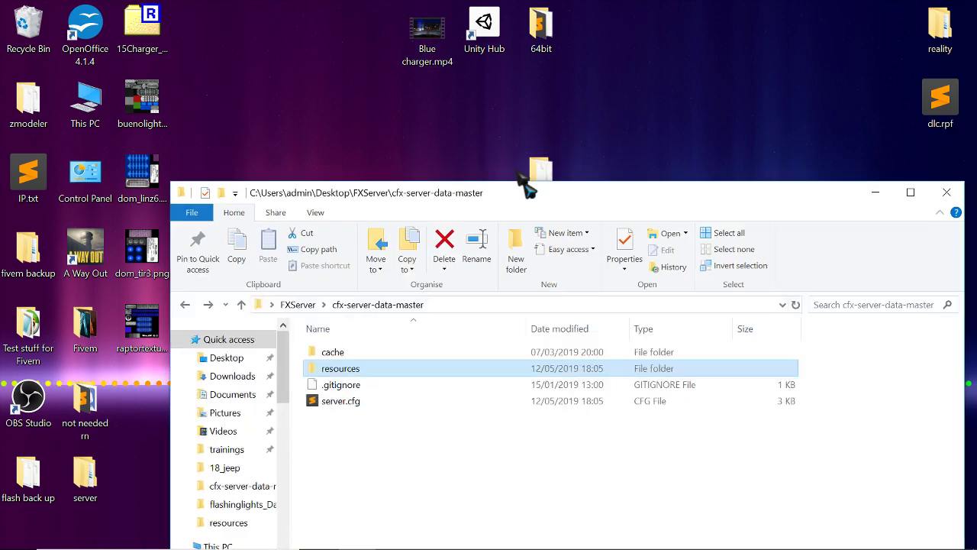
left_click(185, 214)
double_click(189, 215)
scroll(506, 414, "down", 6)
left_click(582, 294)
scroll(262, 475, "down", 8)
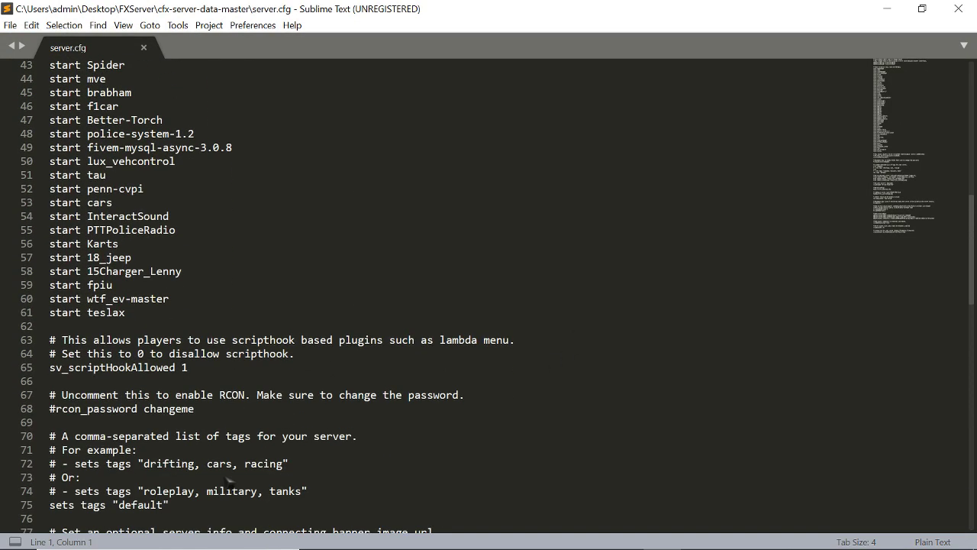
Add the line "start 15Charger_Lenny" below "start teslax" in server.cfg, save the file and close the editor.
scroll(262, 476, "up", 1)
left_click(149, 356)
key("Return")
type("sta")
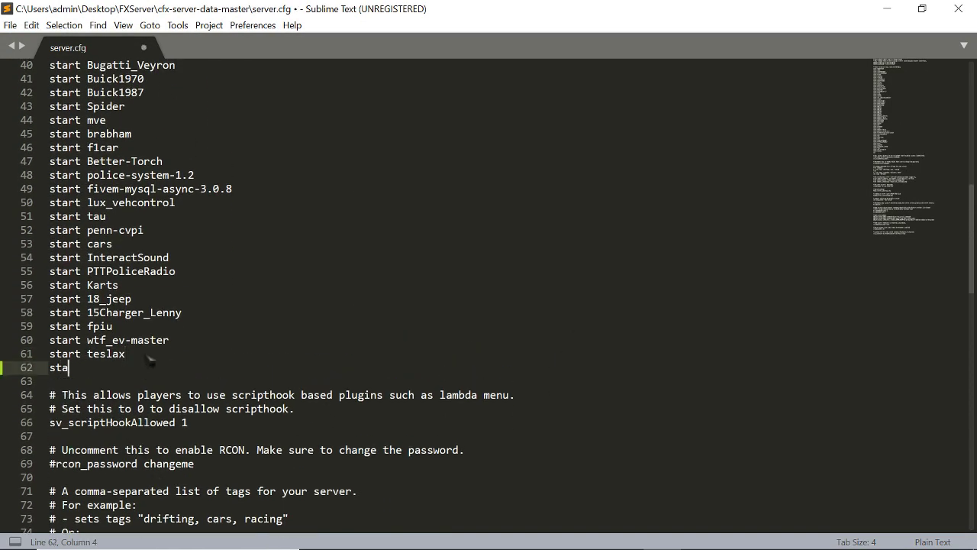
type("rt")
key("ctrl+v")
key("ctrl+s")
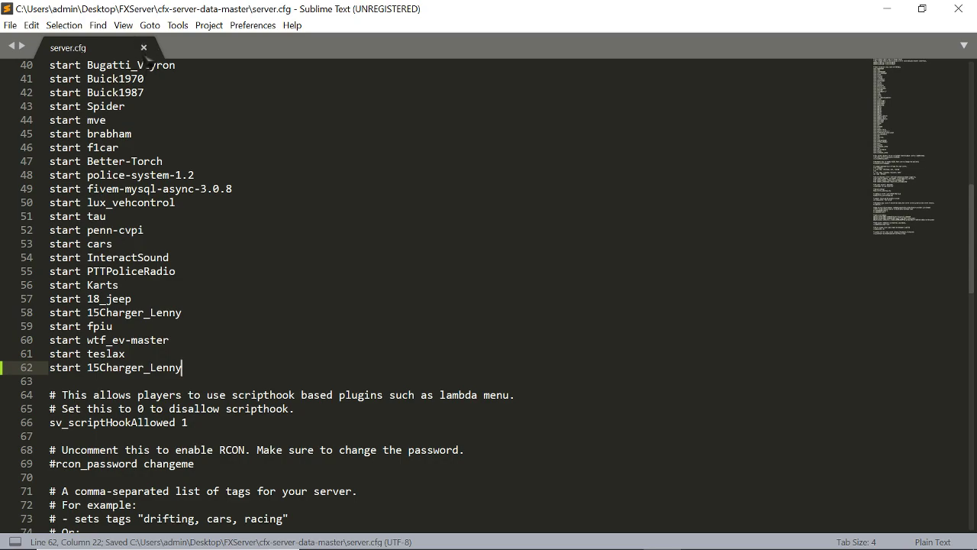
left_click(144, 47)
left_click(960, 8)
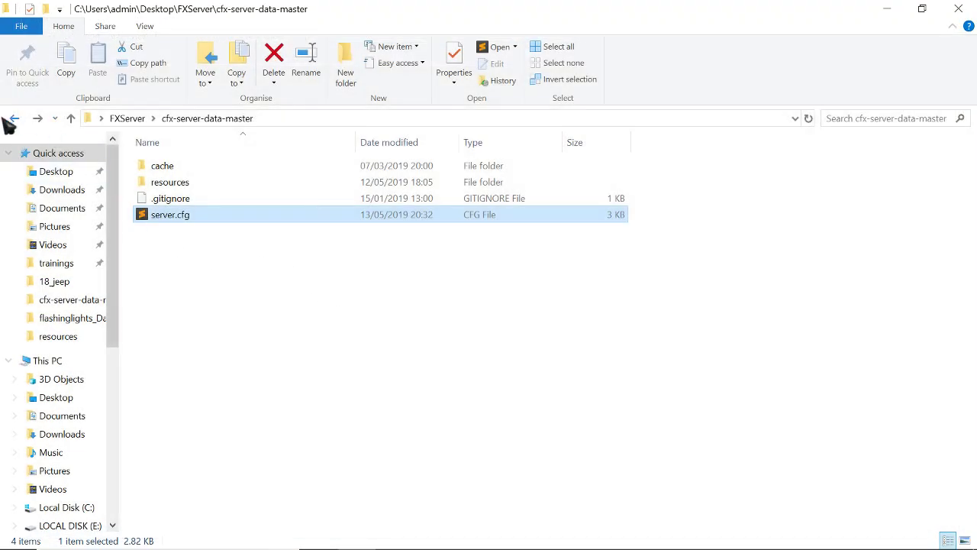
Go back to the FXServer folder and start the server with serverstarter.bat.
left_click(12, 120)
scroll(263, 458, "down", 5)
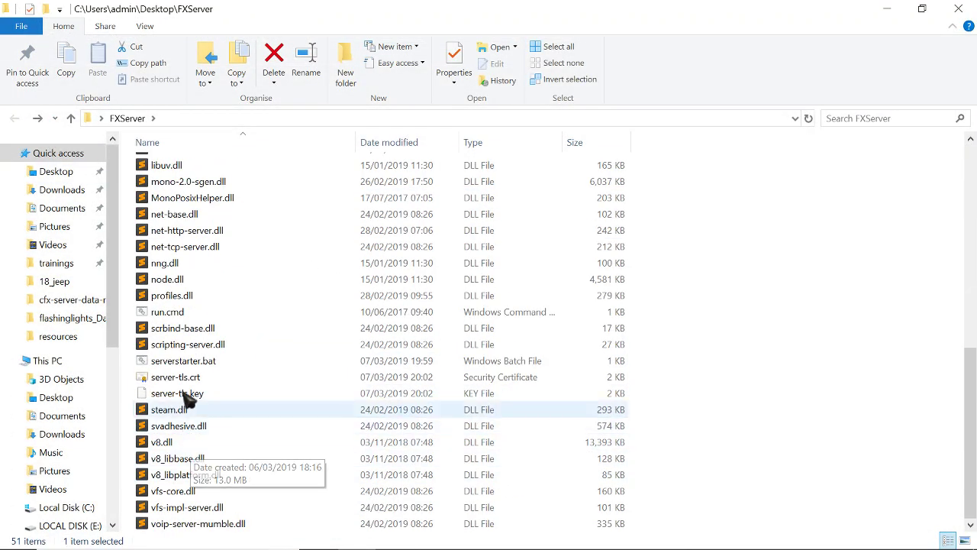
double_click(209, 361)
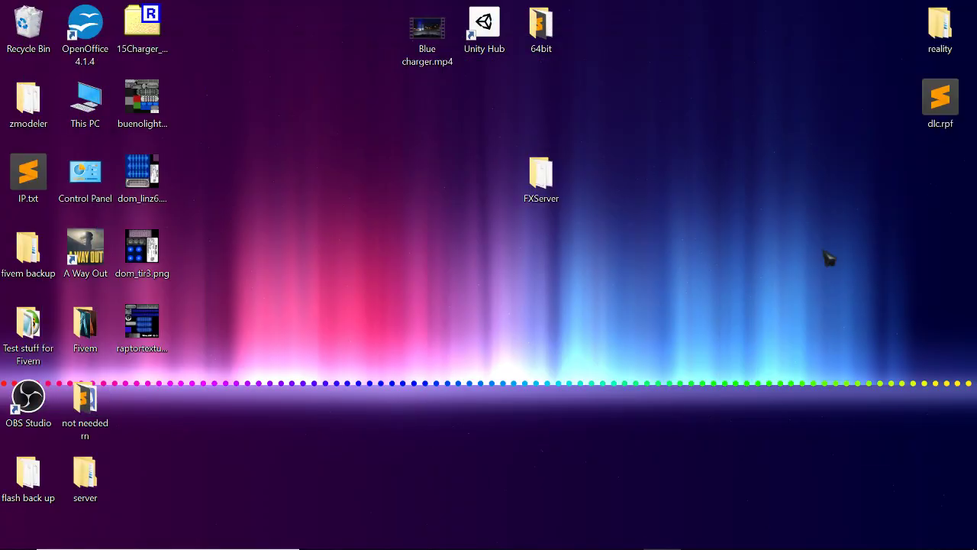
Open the Fivem folder from the desktop, try to launch FiveM.exe and close the folder window.
double_click(85, 325)
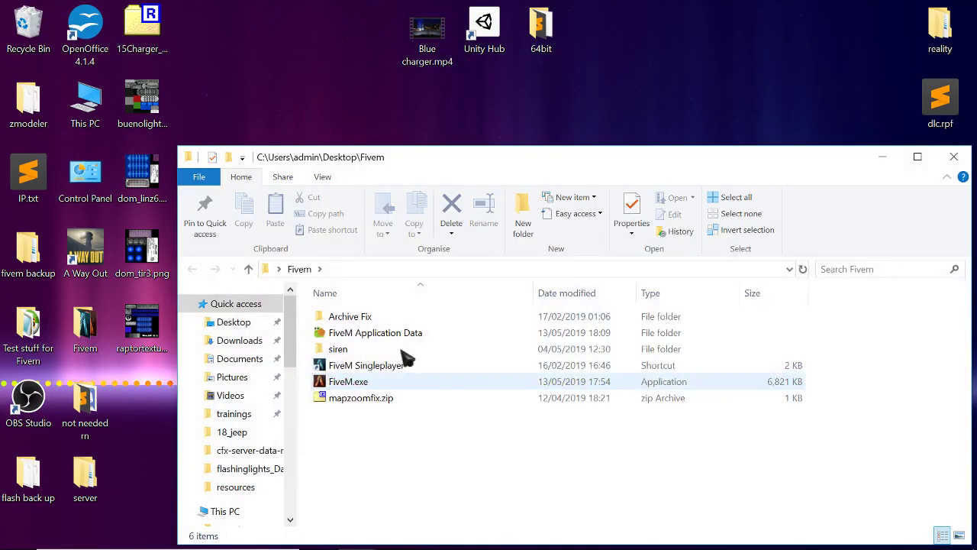
left_click_drag(548, 163, 463, 132)
left_click(319, 350)
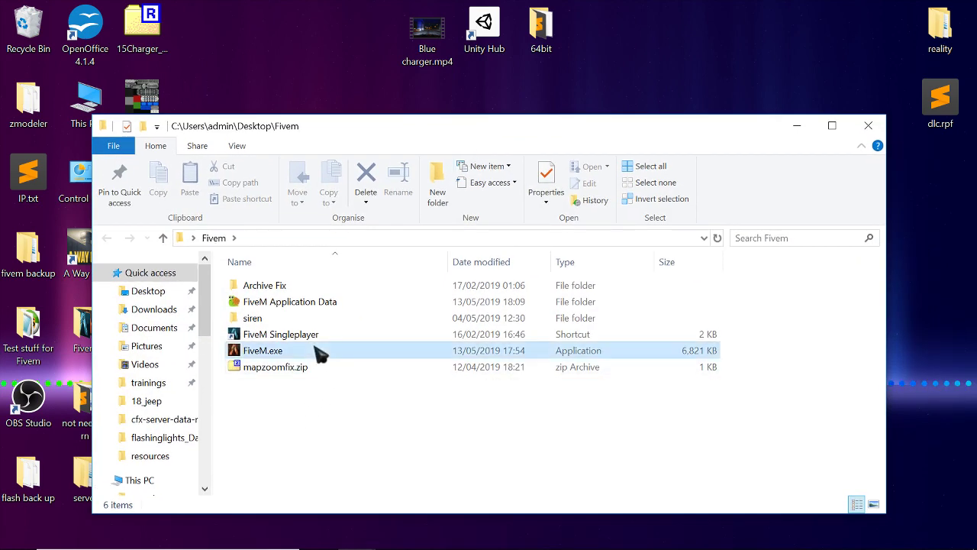
left_click(870, 127)
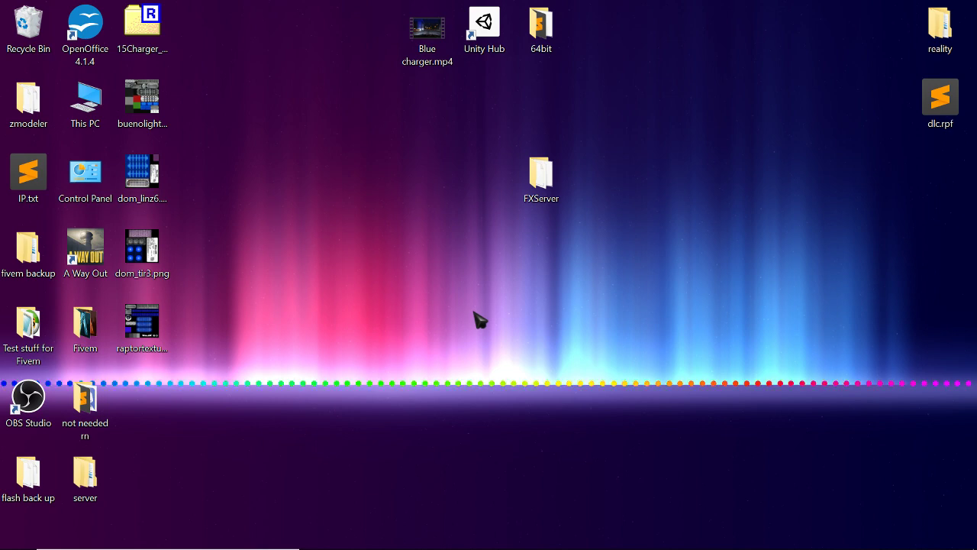
Reopen the Fivem folder, launch FiveM.exe again and minimize the folder window.
mouse_move(586, 543)
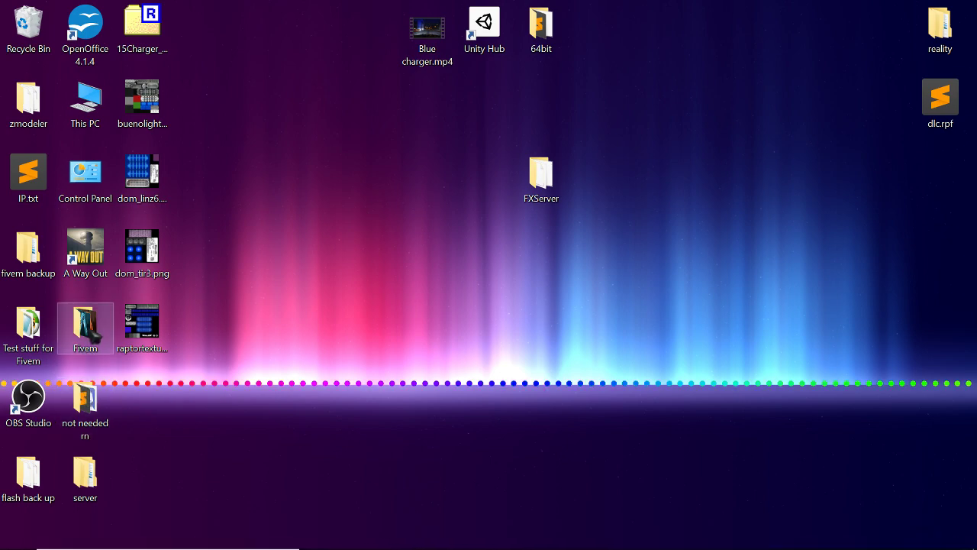
double_click(85, 328)
double_click(319, 351)
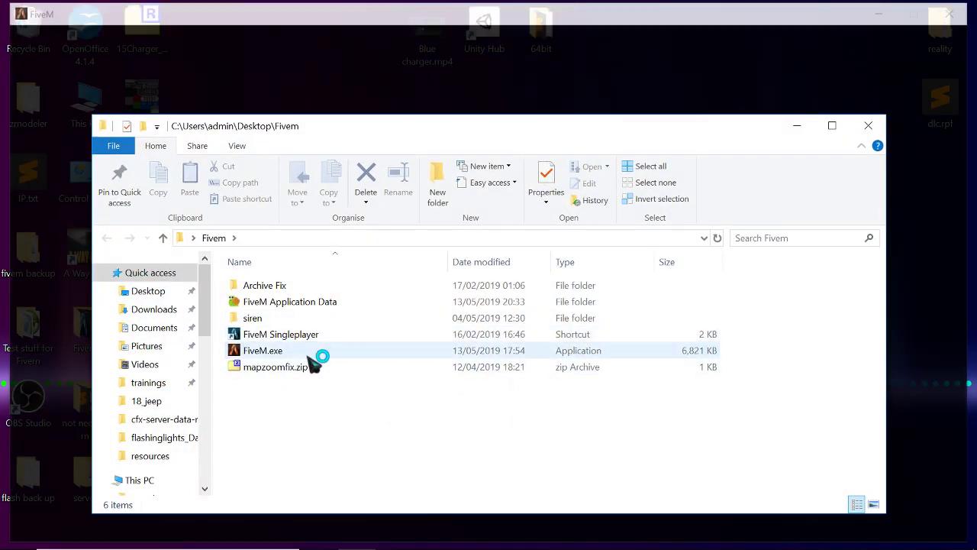
left_click(786, 130)
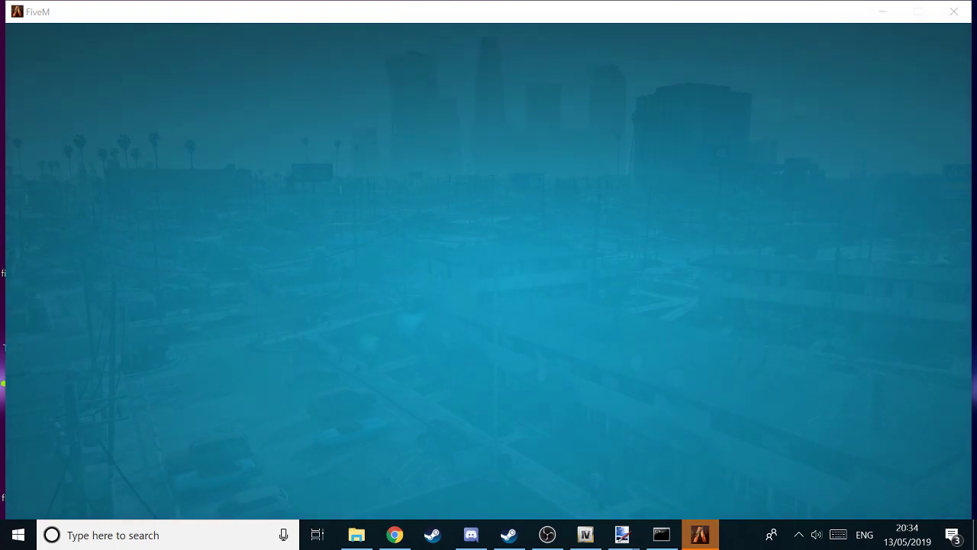
Bring the FiveM window back to the front and connect to the Localhost server.
key("alt+Tab")
left_click_drag(542, 73, 432, 94)
key("alt+Tab")
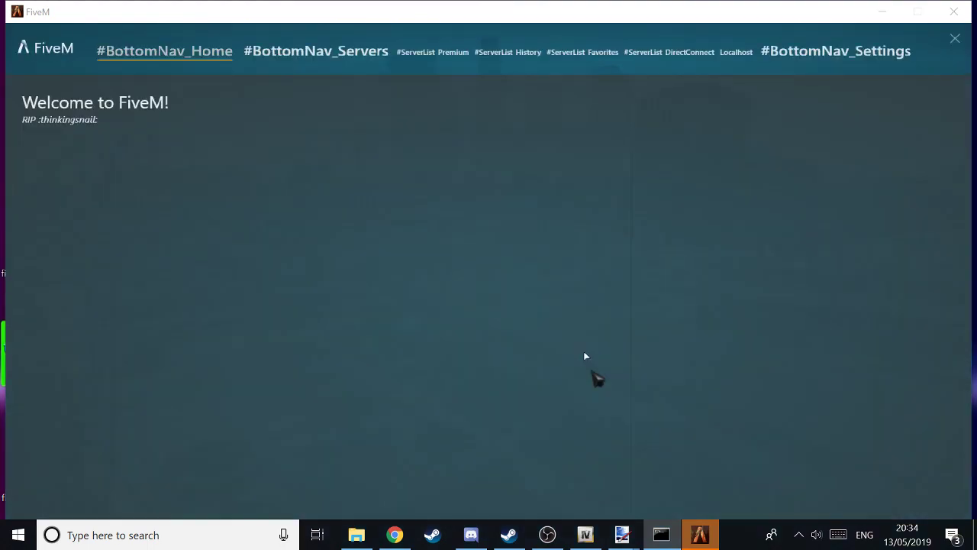
left_click(585, 534)
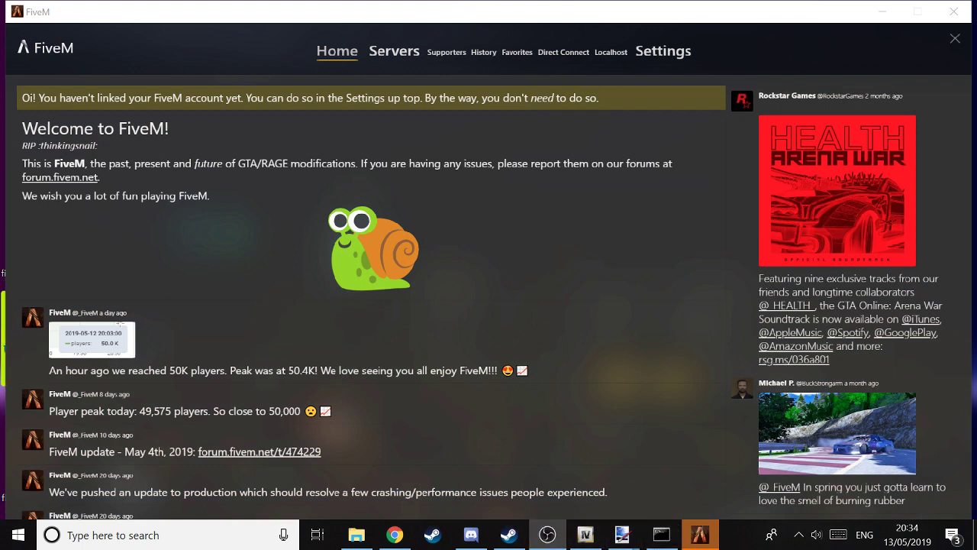
left_click(479, 278)
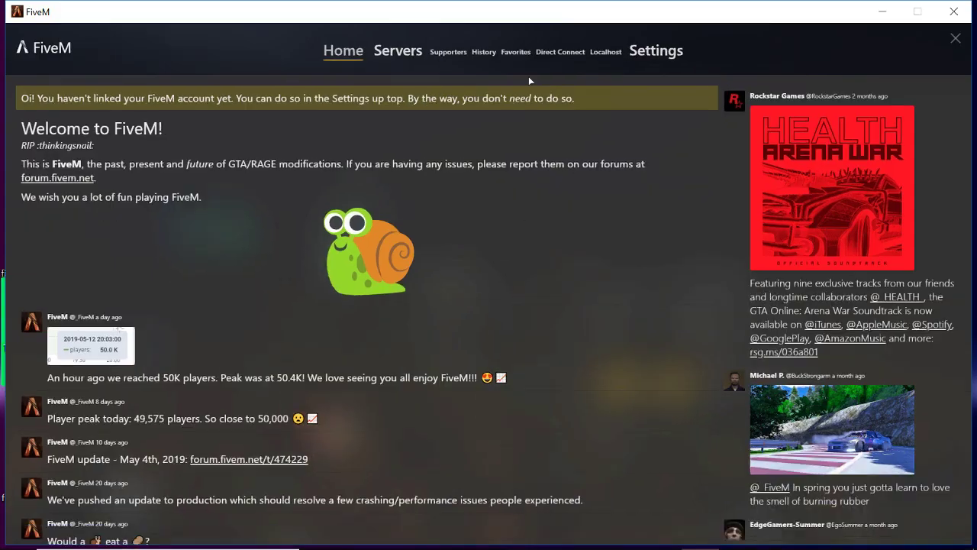
left_click(608, 51)
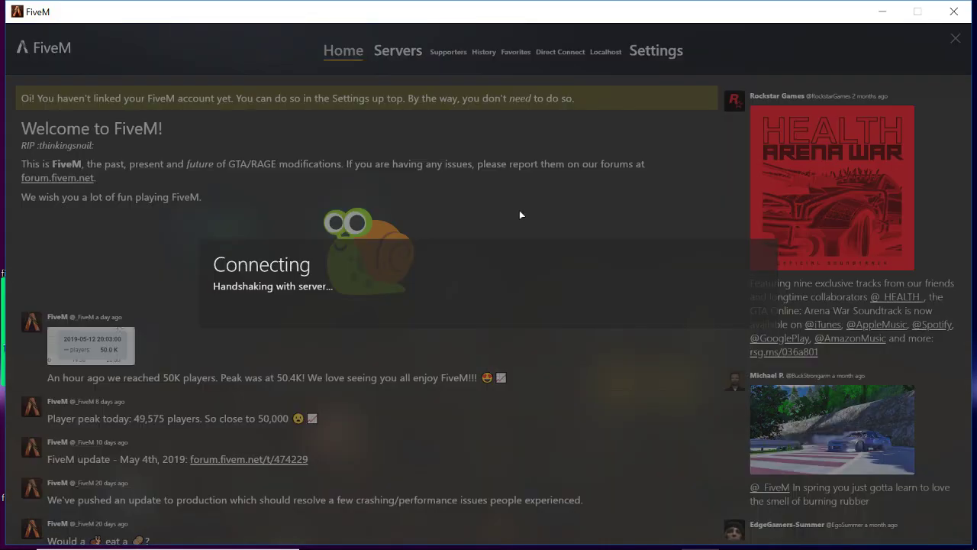